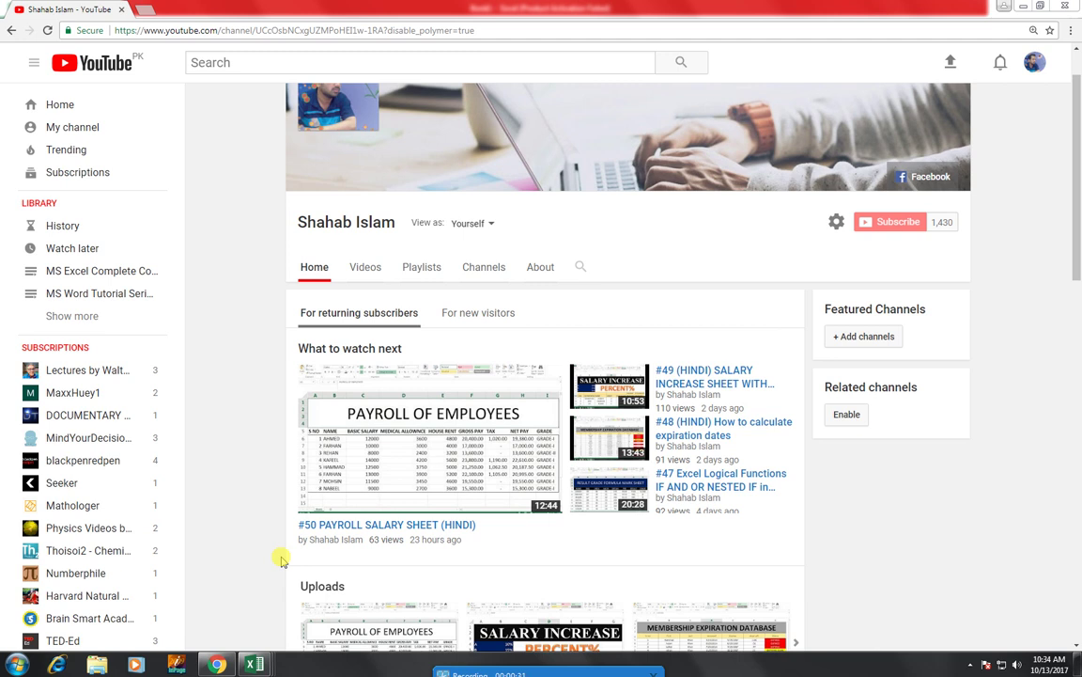
Switch to the blank Book1 workbook in Excel and enter the heading NAME in cell A1.
{"action": "mouse_move", "coordinate": [259, 666]}
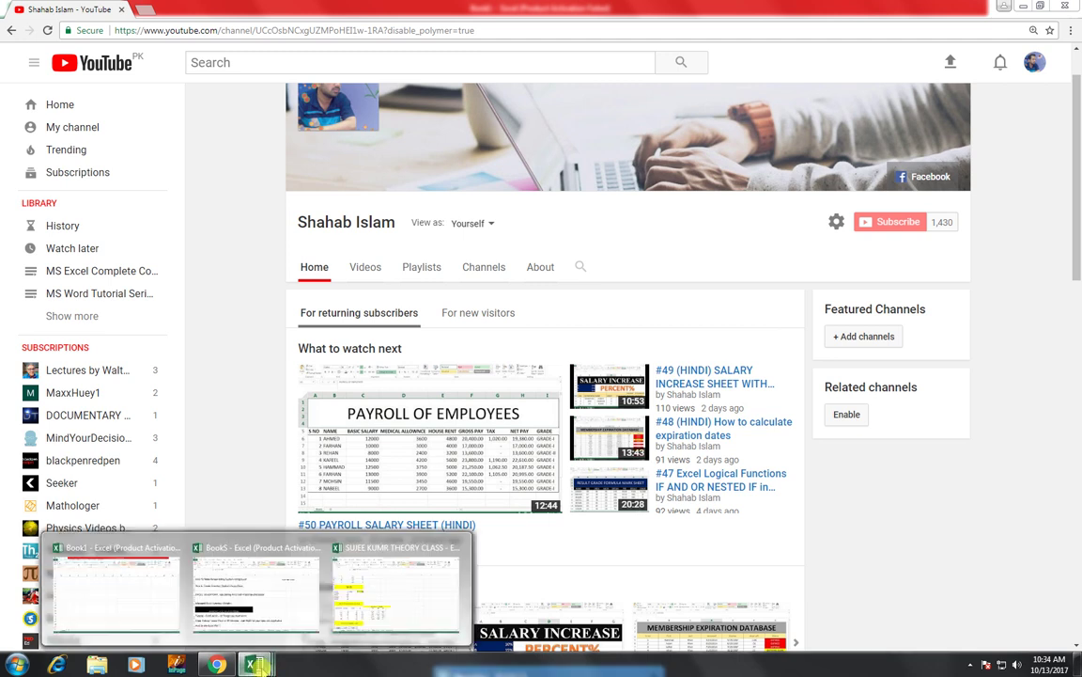
{"action": "left_click", "coordinate": [132, 545]}
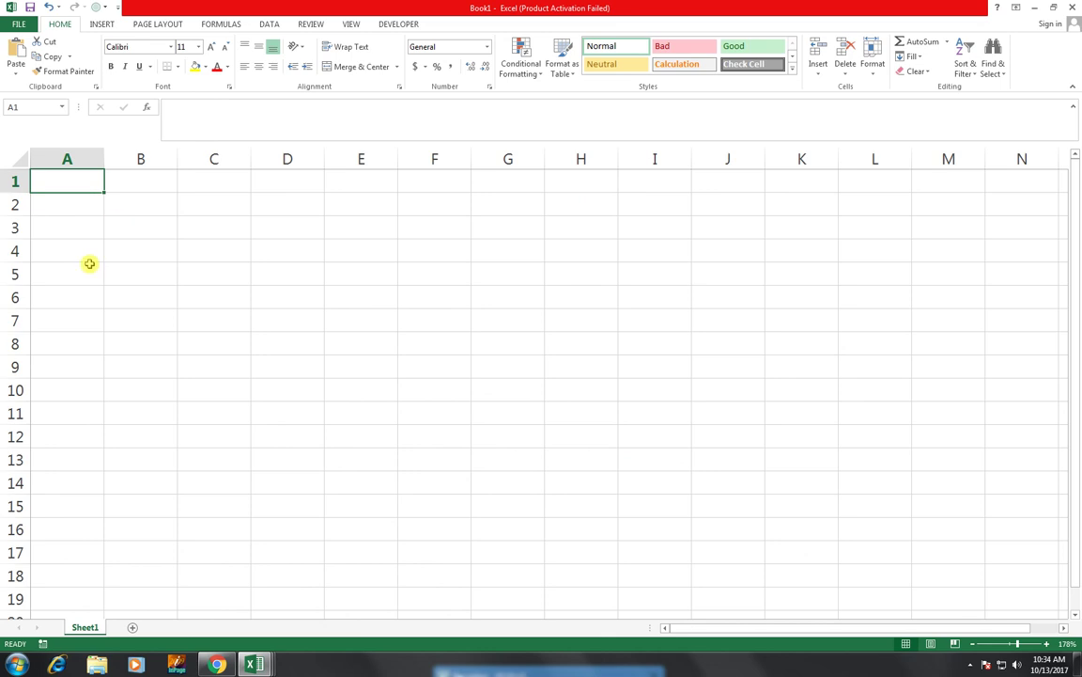
{"action": "type", "text": "a"}
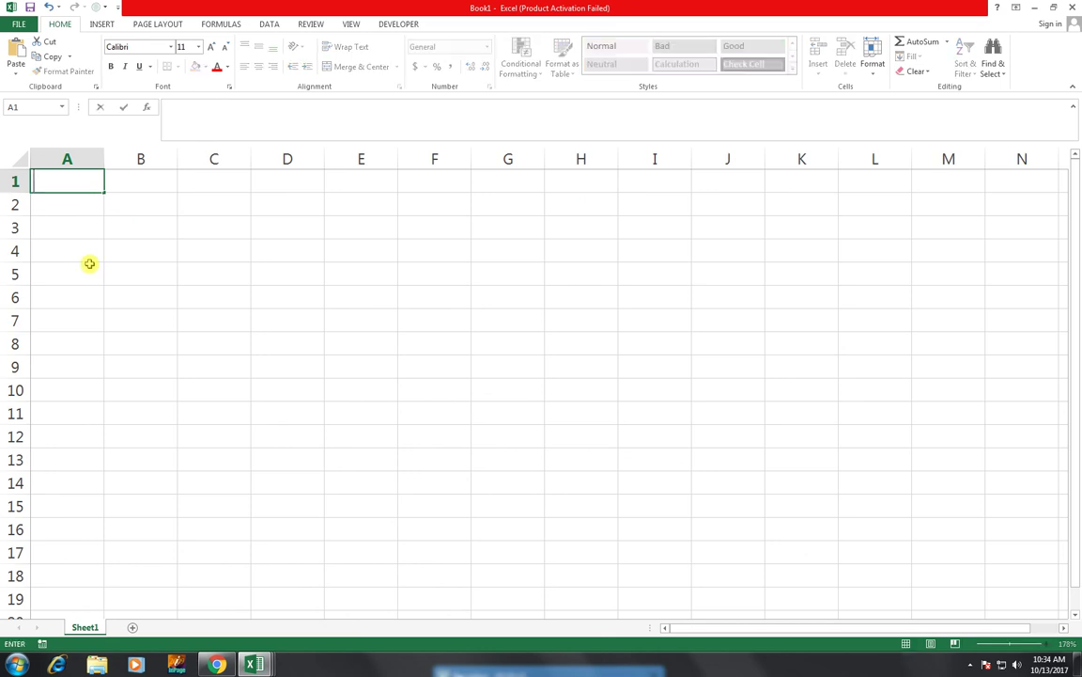
{"action": "type", "text": "name"}
{"action": "key", "text": "Tab"}
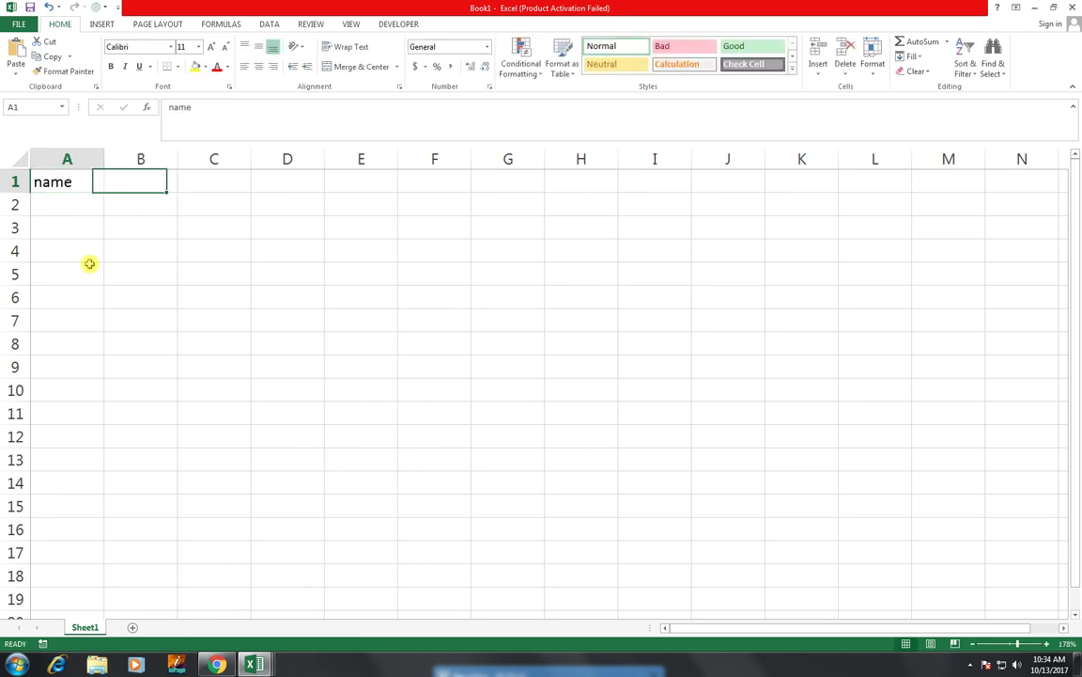
{"action": "key", "text": "Left"}
{"action": "type", "text": "NAME"}
{"action": "key", "text": "Tab"}
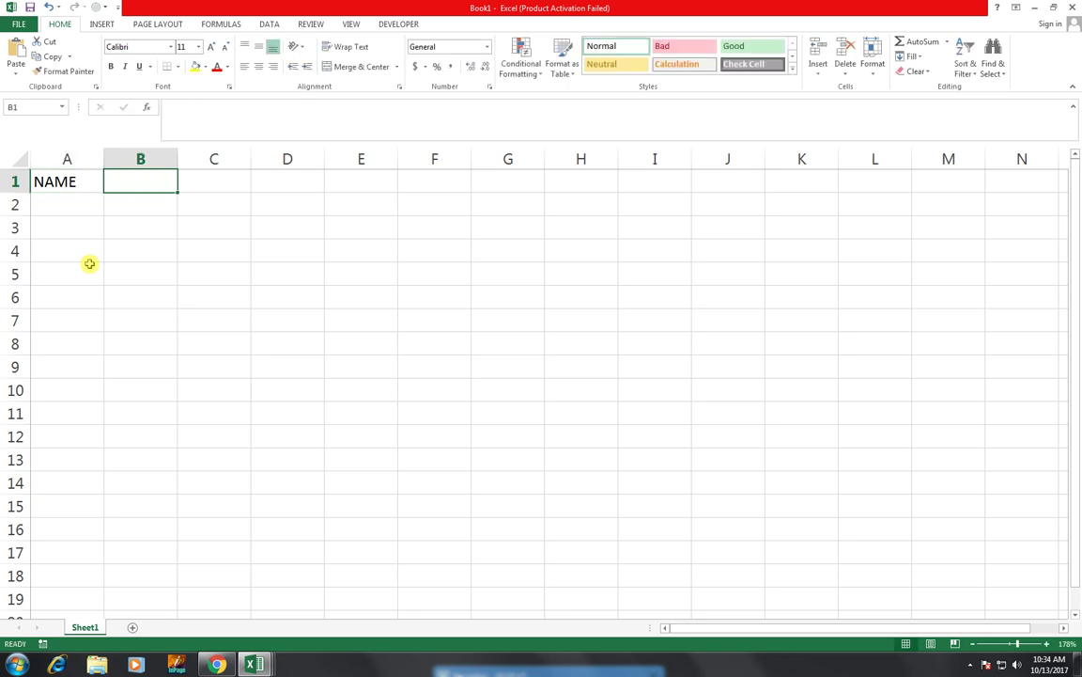
Enter JAN in B1 and autofill the month headings across to JUN in G1.
{"action": "type", "text": "JAN"}
{"action": "key", "text": "Tab"}
{"action": "left_click", "coordinate": [158, 187]}
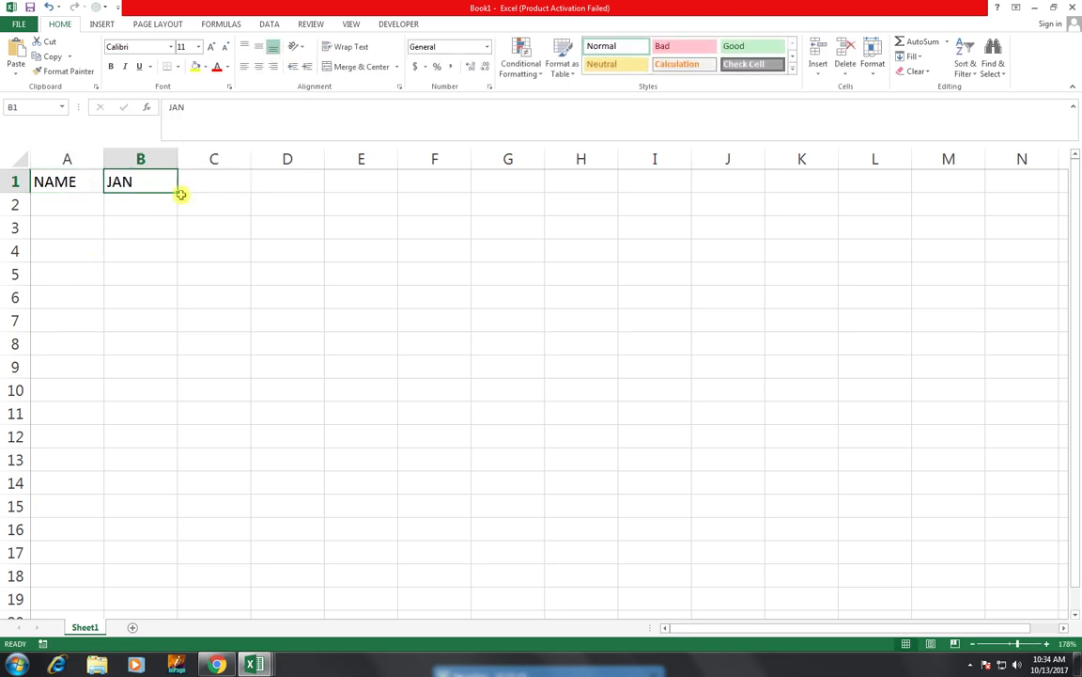
{"action": "left_click_drag", "start_coordinate": [177, 193], "coordinate": [515, 179]}
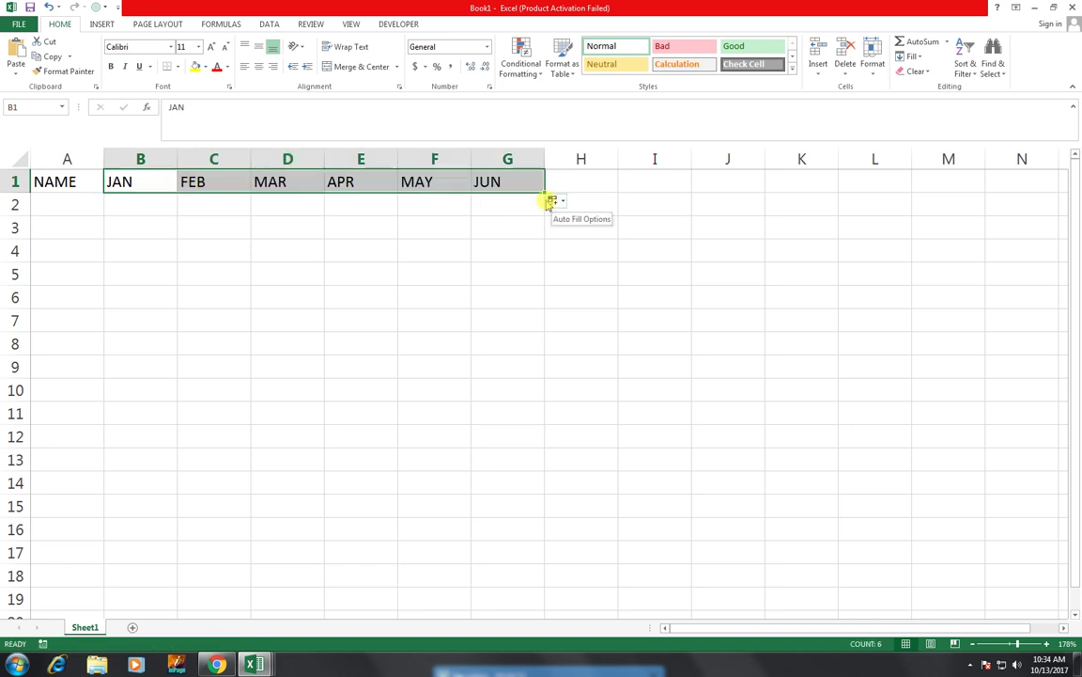
Fill A2 to A6 under the NAME heading with five people's first names in capitals.
{"action": "left_click", "coordinate": [87, 203]}
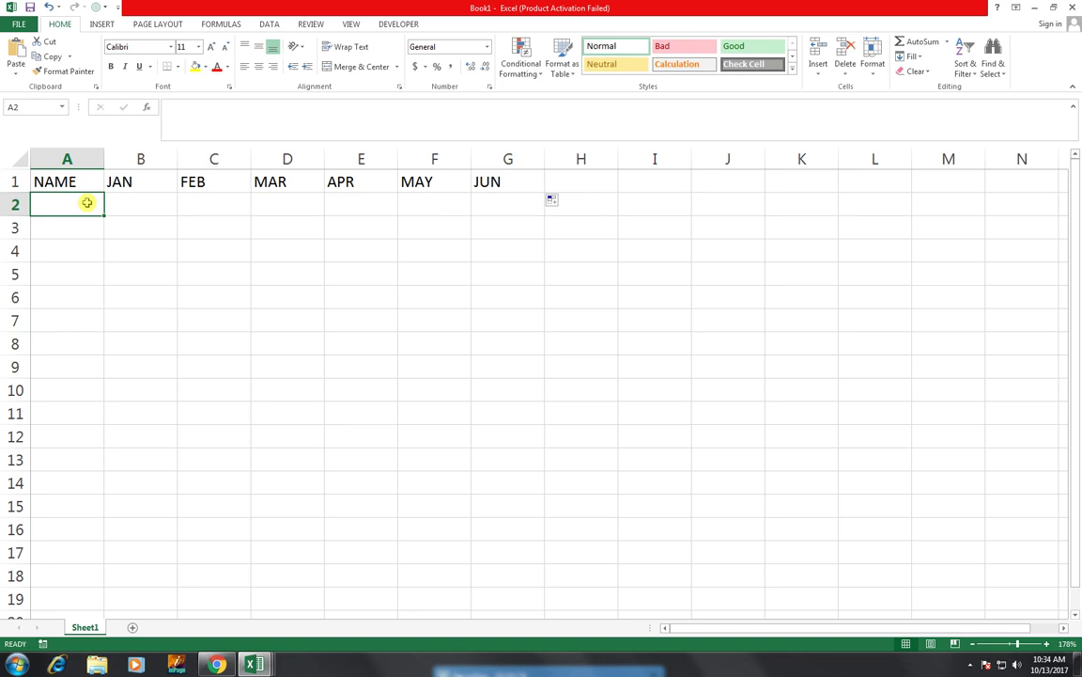
{"action": "type", "text": "NOMAN"}
{"action": "key", "text": "Return"}
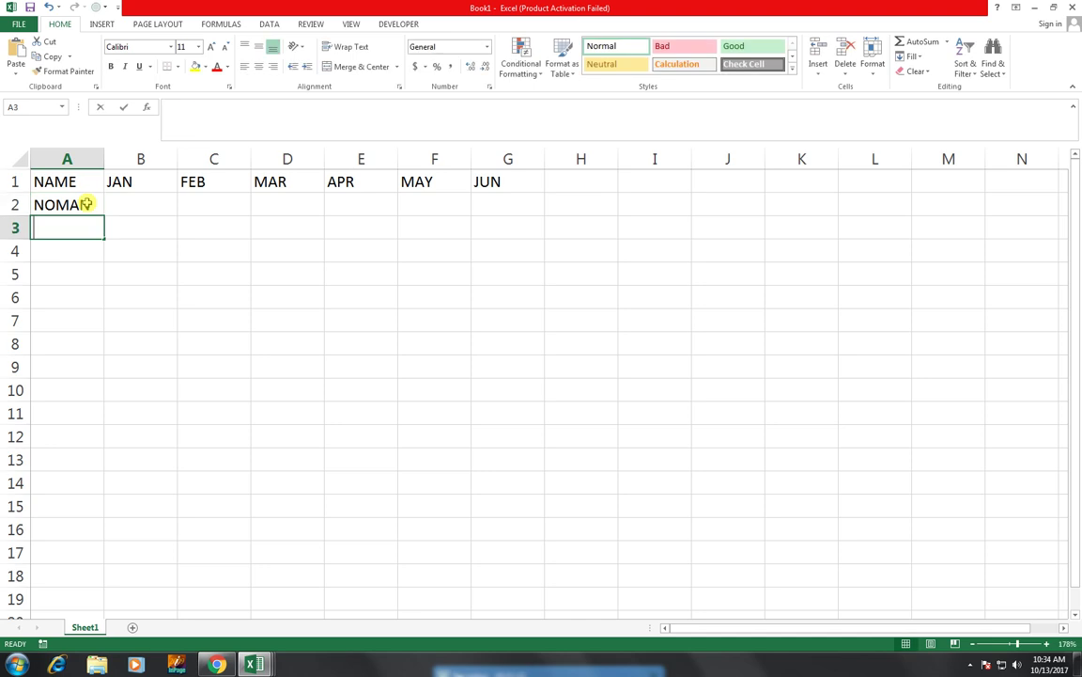
{"action": "type", "text": "BILAL"}
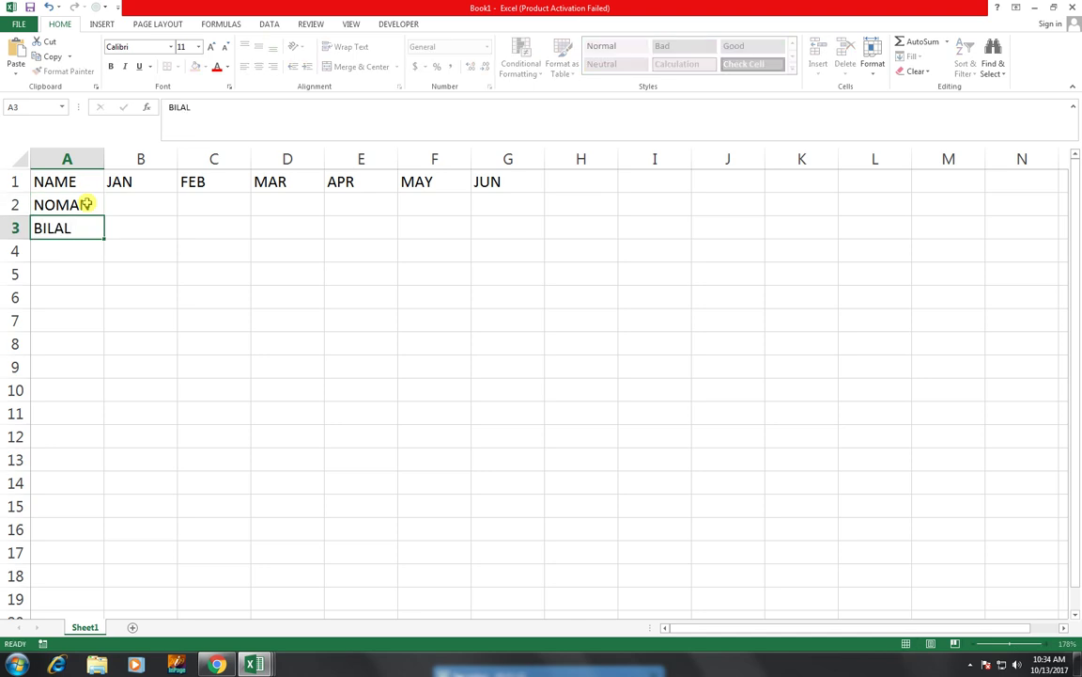
{"action": "key", "text": "Return"}
{"action": "type", "text": "AHSAN"}
{"action": "key", "text": "Return"}
{"action": "type", "text": "HASA"}
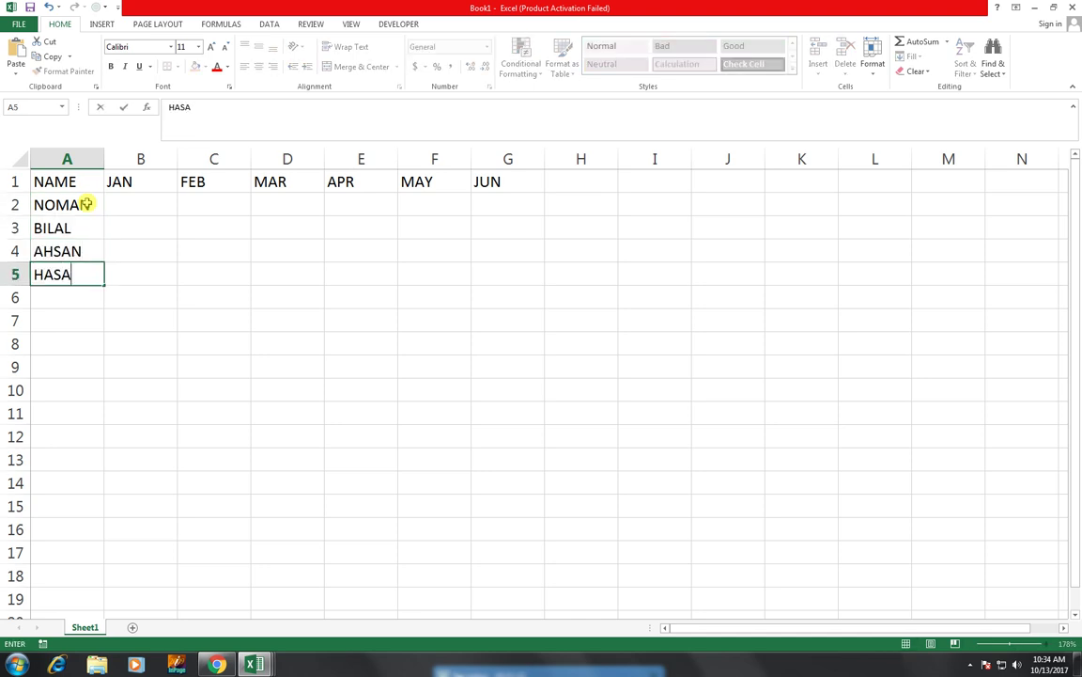
{"action": "type", "text": "N"}
{"action": "key", "text": "Return"}
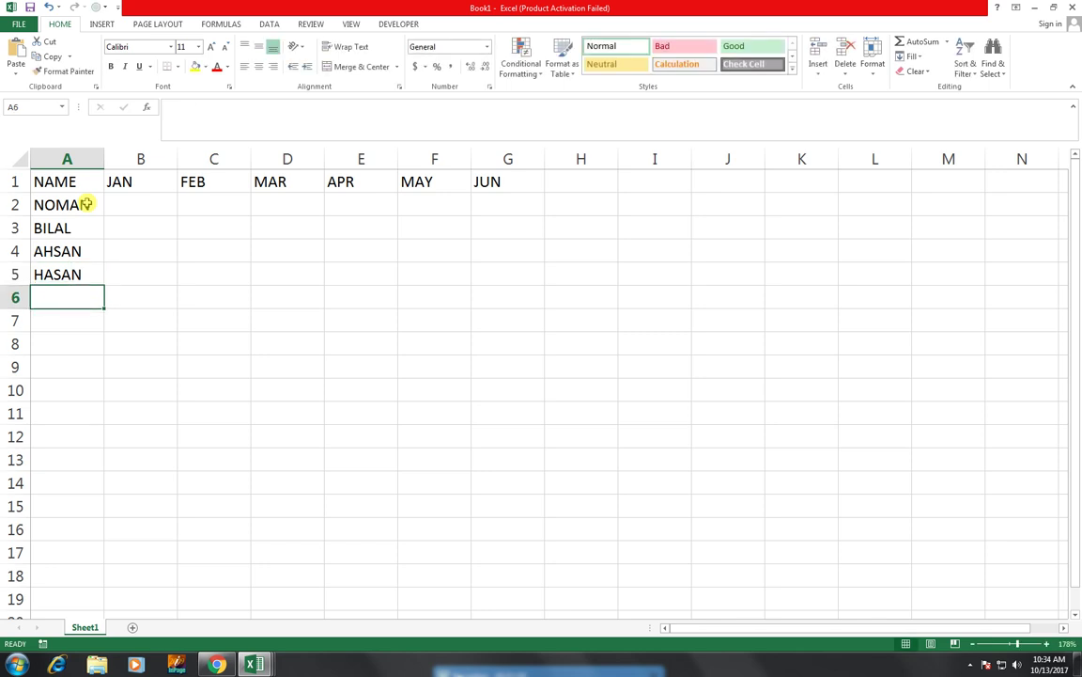
{"action": "type", "text": "F"}
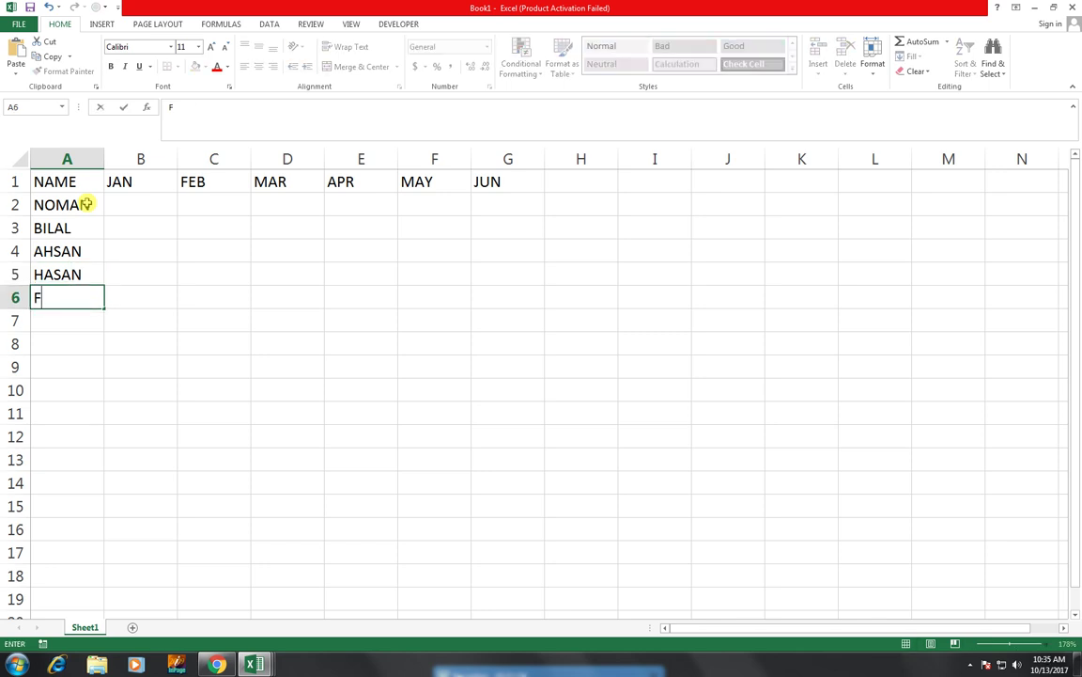
{"action": "type", "text": "AHEEM"}
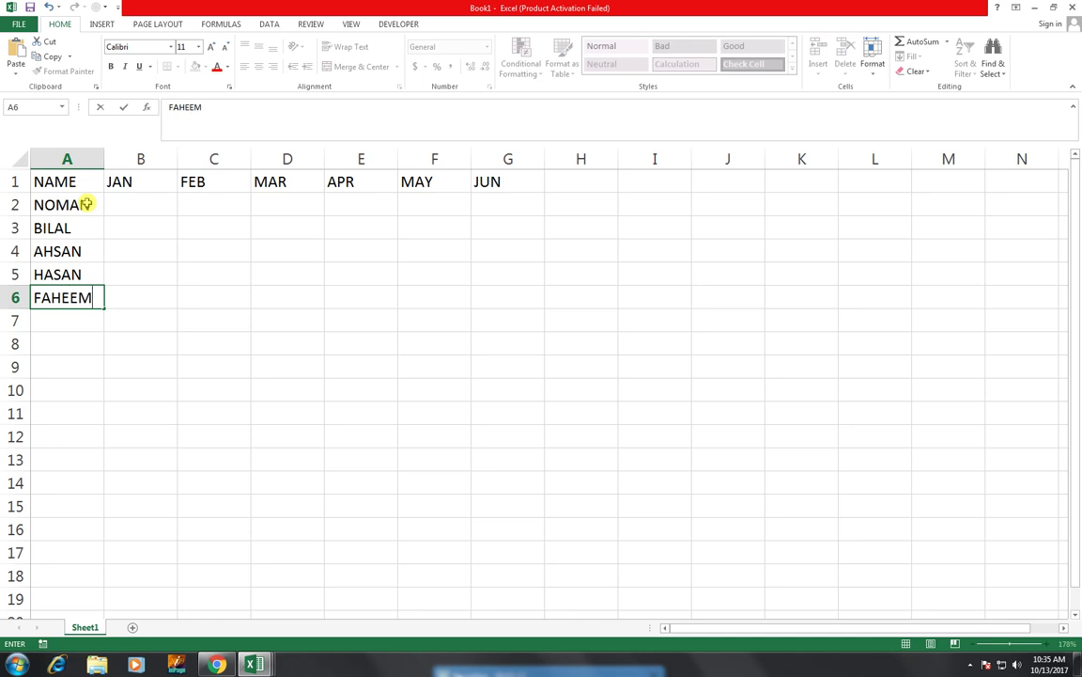
Fill the first person's monthly values in B2 to G2 with 90, 89, 78, 54, 45 and 98.
{"action": "left_click", "coordinate": [147, 205]}
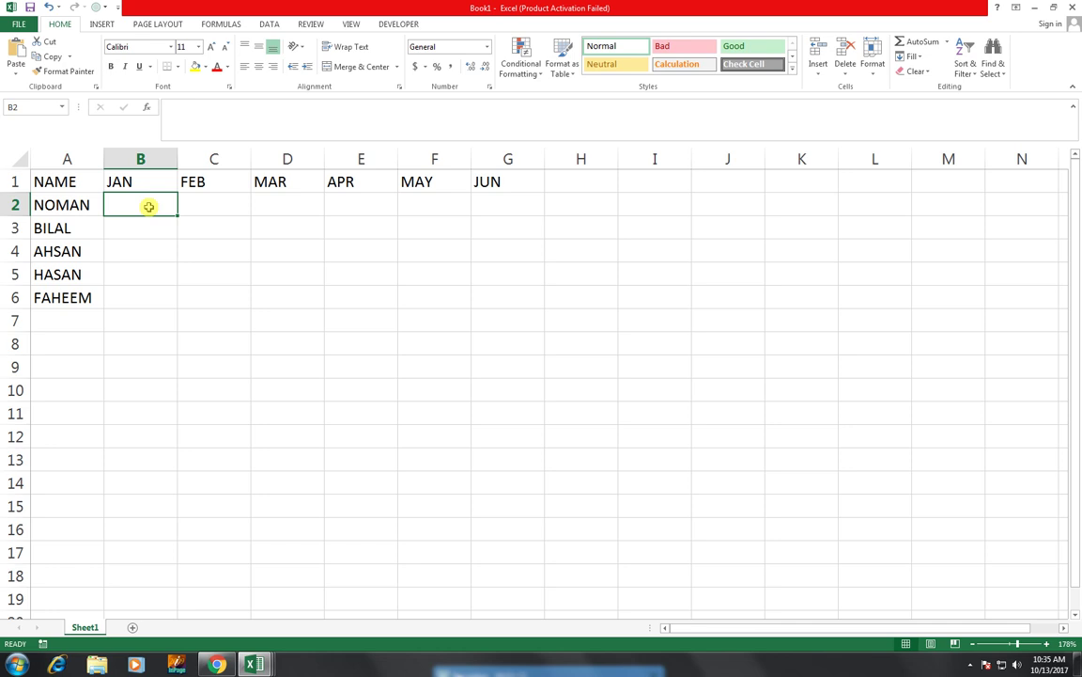
{"action": "type", "text": "9"}
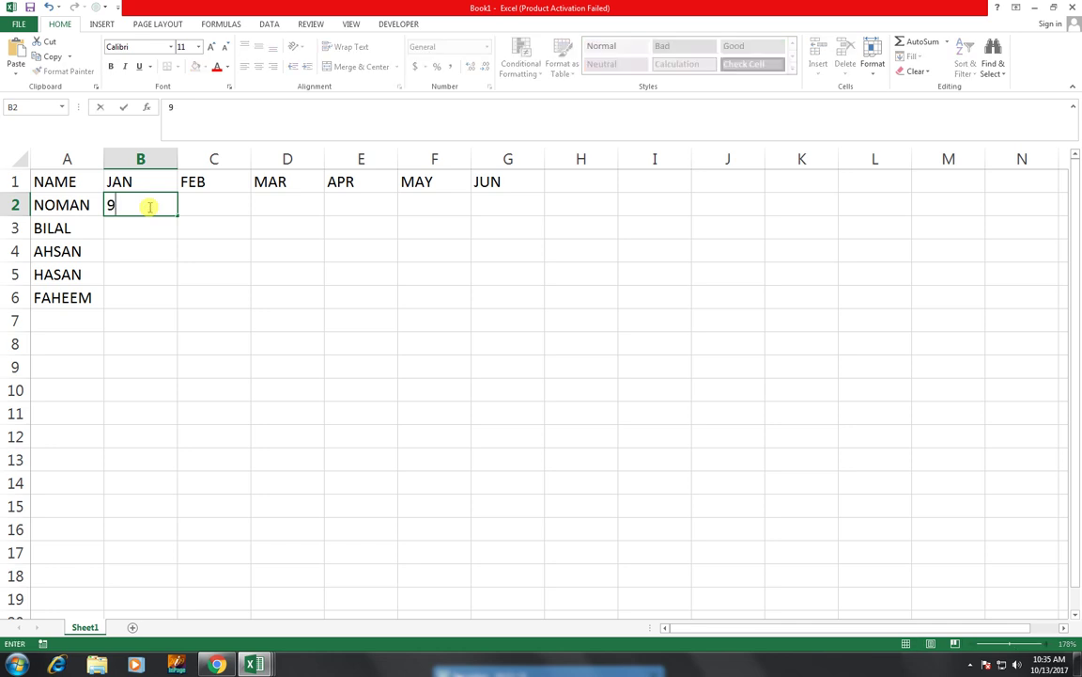
{"action": "type", "text": "0"}
{"action": "key", "text": "Tab"}
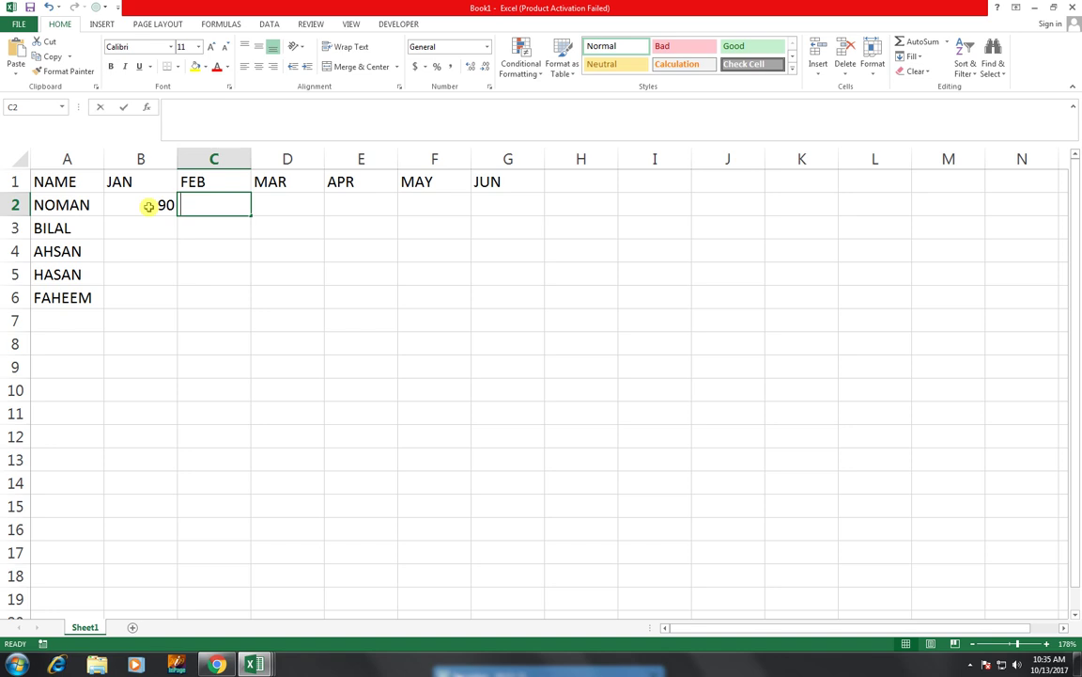
{"action": "type", "text": "89"}
{"action": "key", "text": "Tab"}
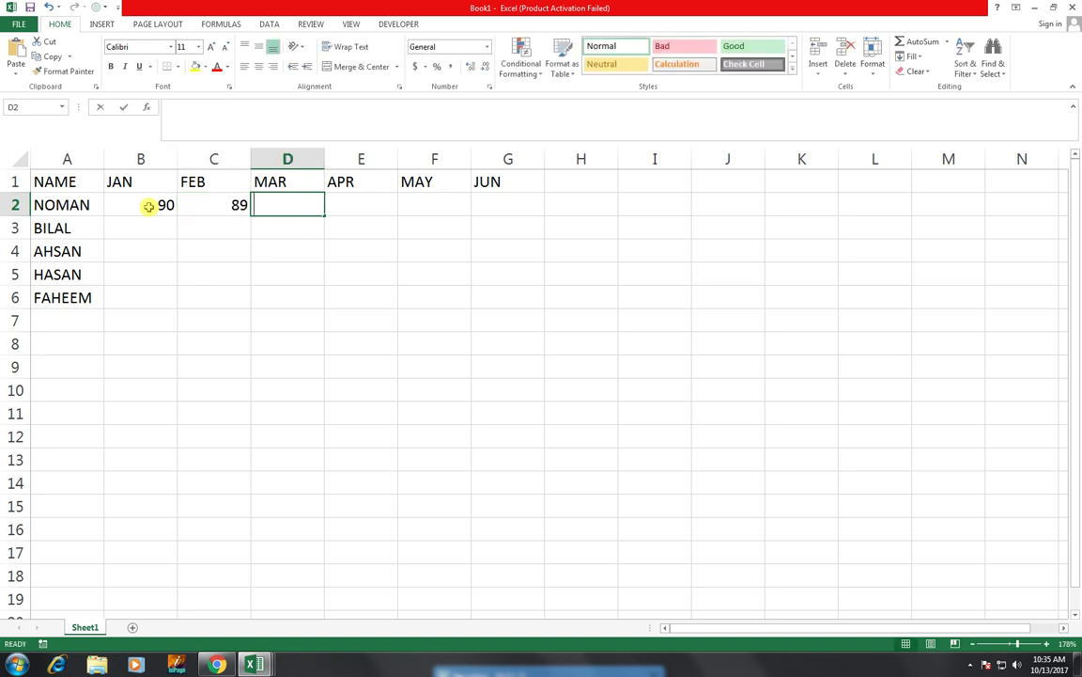
{"action": "type", "text": "78"}
{"action": "key", "text": "Tab"}
{"action": "type", "text": "54"}
{"action": "key", "text": "Tab"}
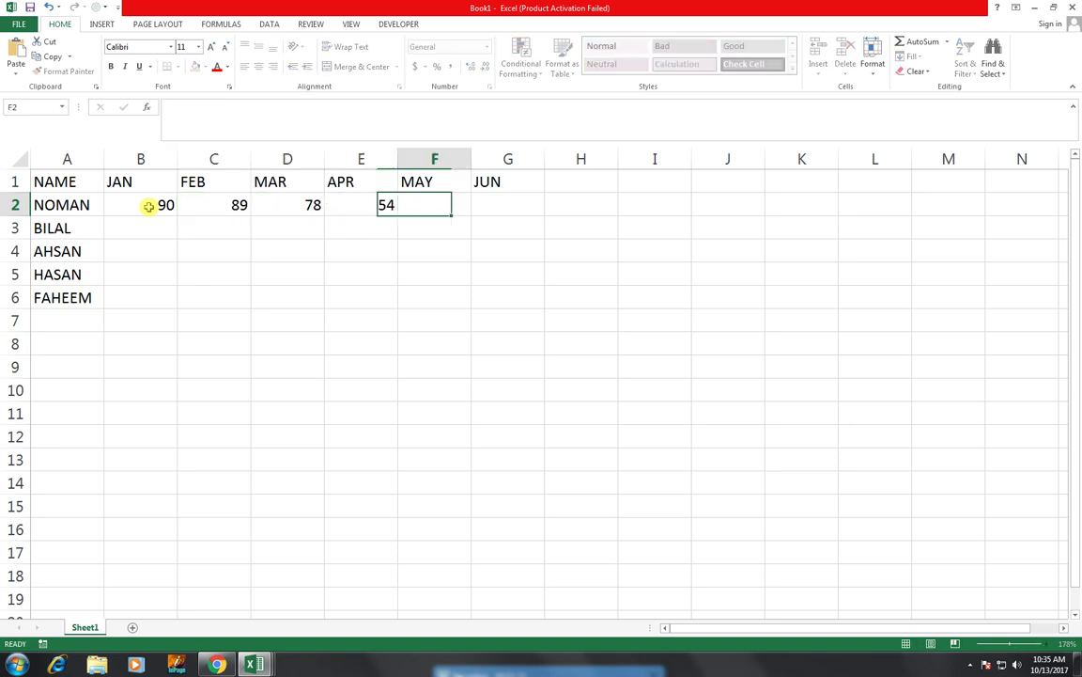
{"action": "type", "text": "45"}
{"action": "key", "text": "Tab"}
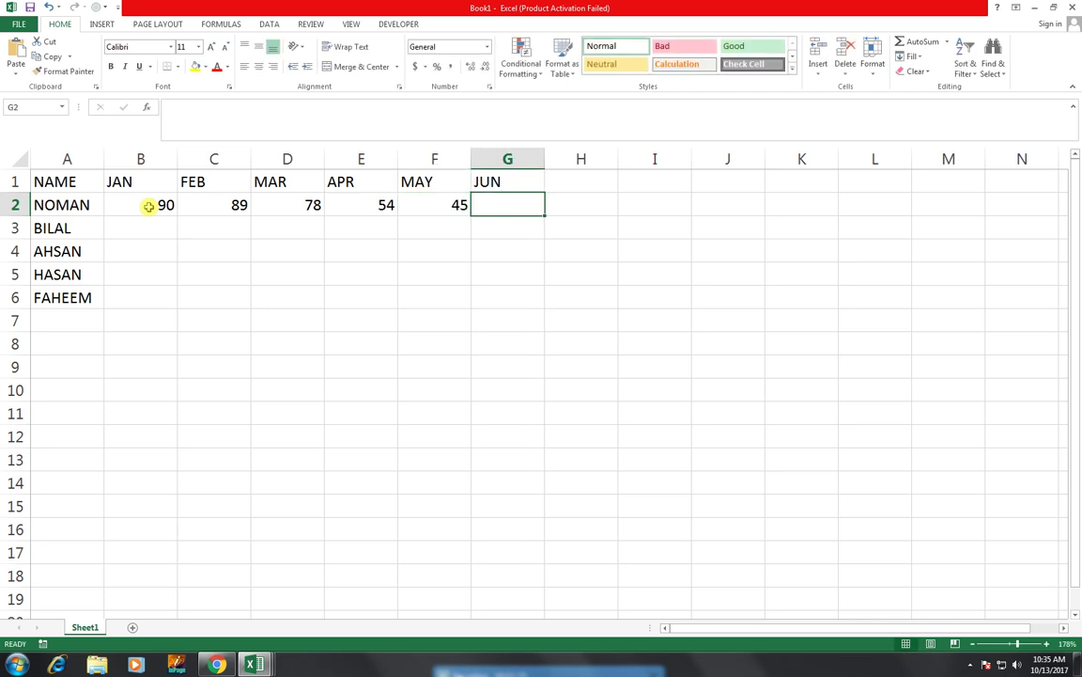
{"action": "type", "text": "98"}
{"action": "key", "text": "Down"}
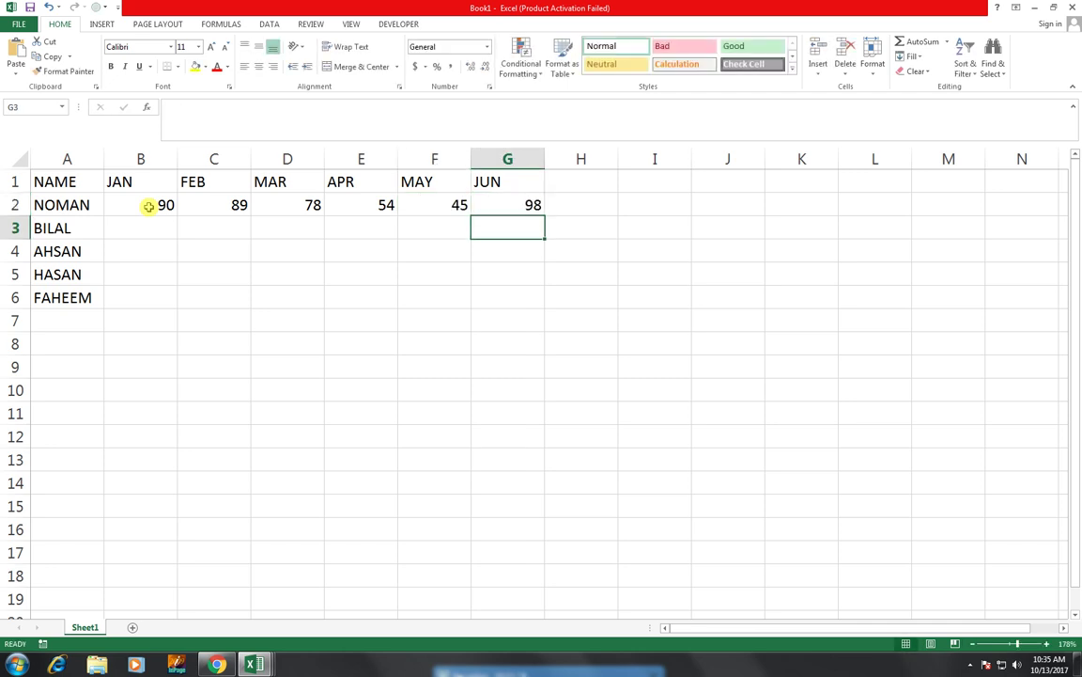
Fill the second person's monthly values in B3 to G3 with 45, 78, 56, 78, 98 and 95.
{"action": "type", "text": "95"}
{"action": "key", "text": "Left"}
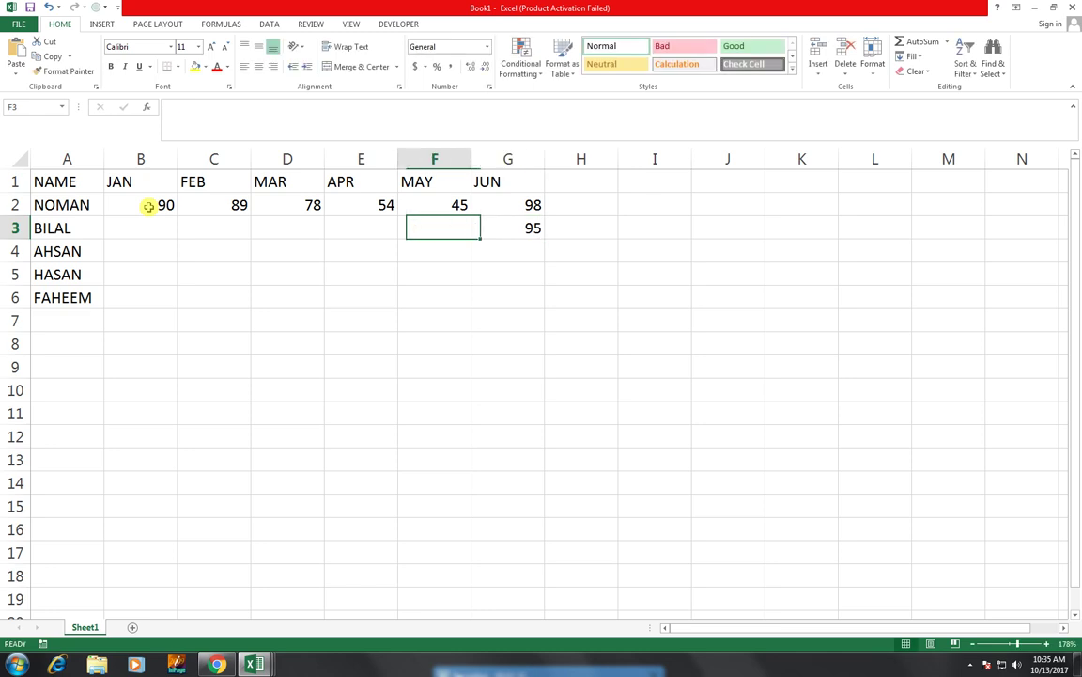
{"action": "type", "text": "98"}
{"action": "key", "text": "Left"}
{"action": "type", "text": "78"}
{"action": "key", "text": "Left"}
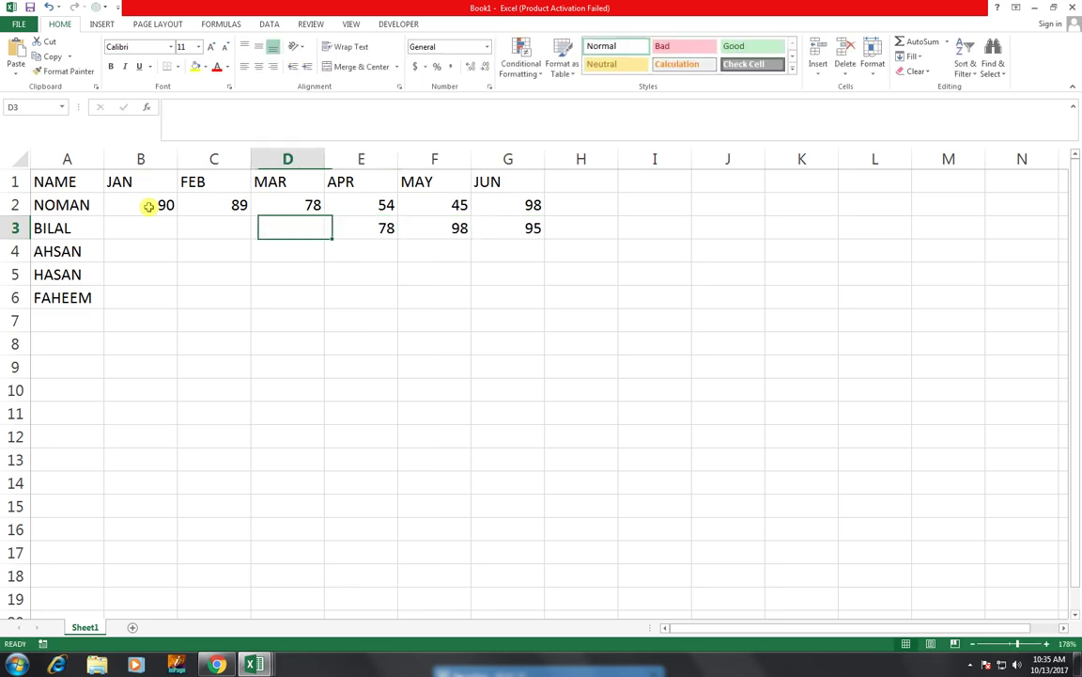
{"action": "type", "text": "56"}
{"action": "key", "text": "Left"}
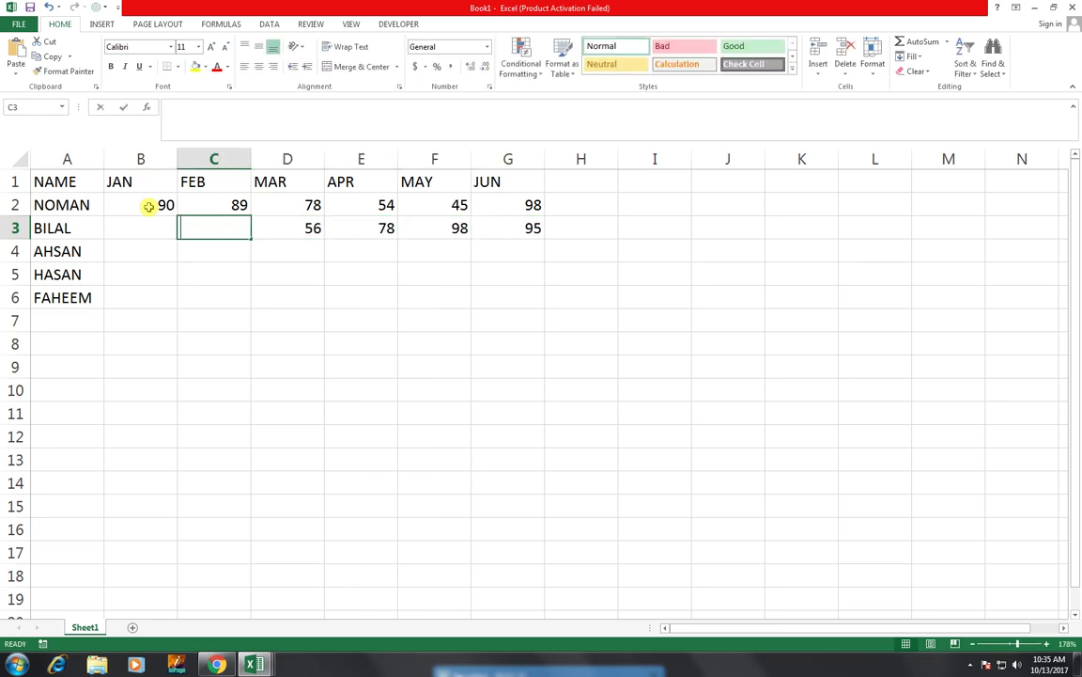
{"action": "type", "text": "78"}
{"action": "key", "text": "Left"}
{"action": "type", "text": "45"}
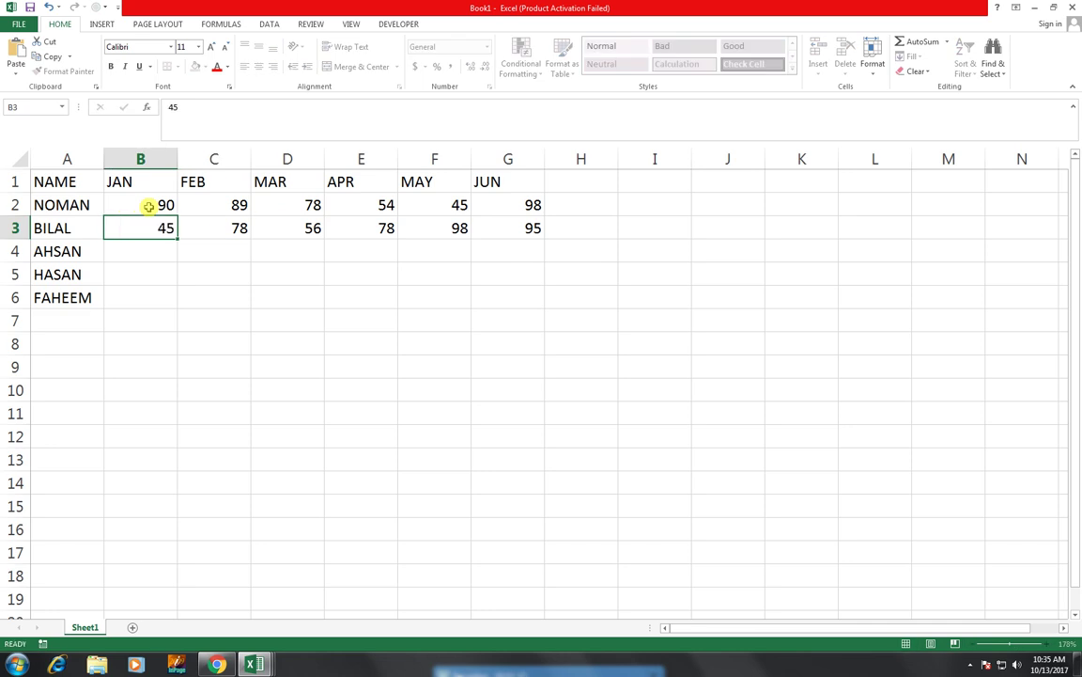
{"action": "key", "text": "Down"}
Fill the third person's monthly values in B4 to G4 with 65, 53, 98, 78, 87 and 50.
{"action": "type", "text": "65"}
{"action": "key", "text": "Right"}
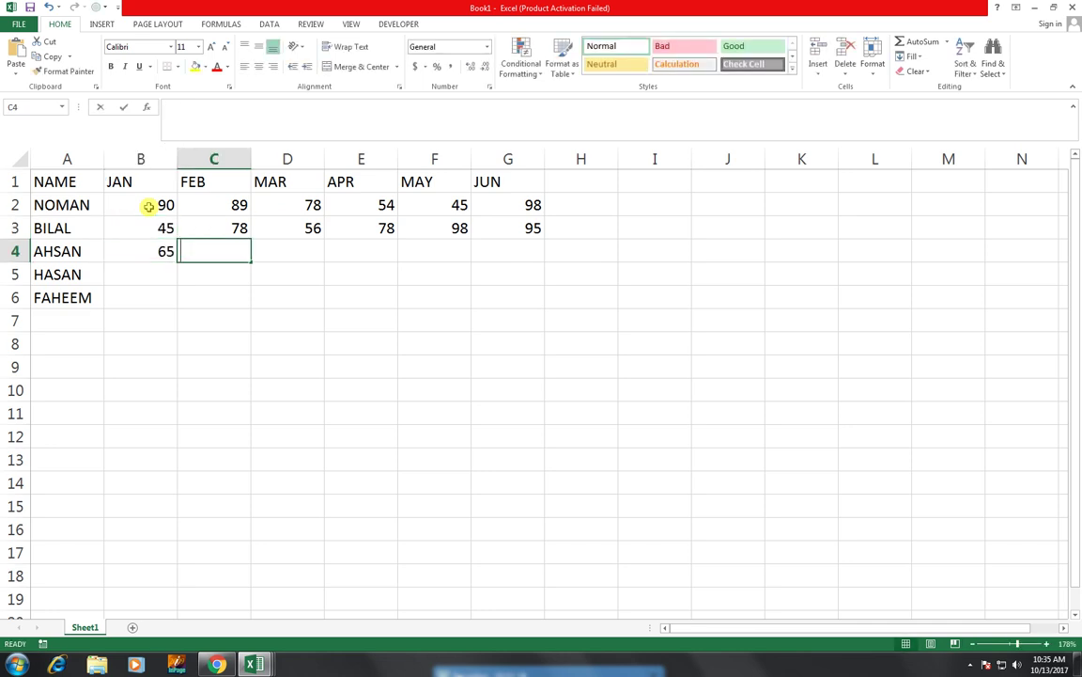
{"action": "type", "text": "5"}
{"action": "key", "text": "Right"}
{"action": "type", "text": "569"}
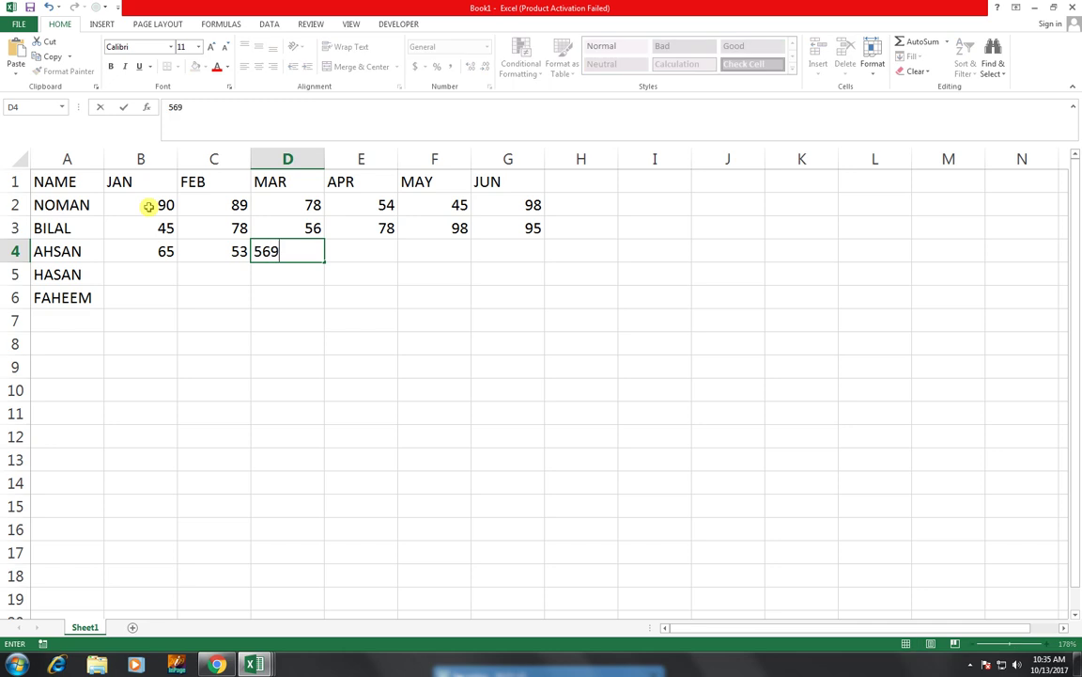
{"action": "key", "text": "Left"}
{"action": "key", "text": "Right"}
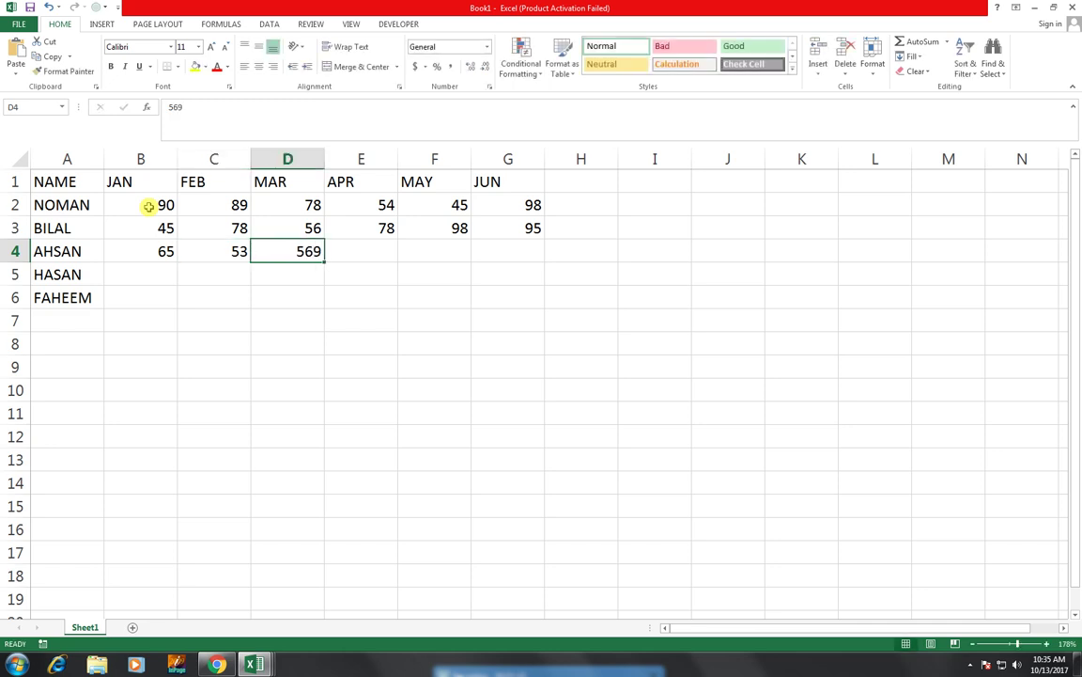
{"action": "type", "text": "98"}
{"action": "key", "text": "Right"}
{"action": "type", "text": "78"}
{"action": "key", "text": "Right"}
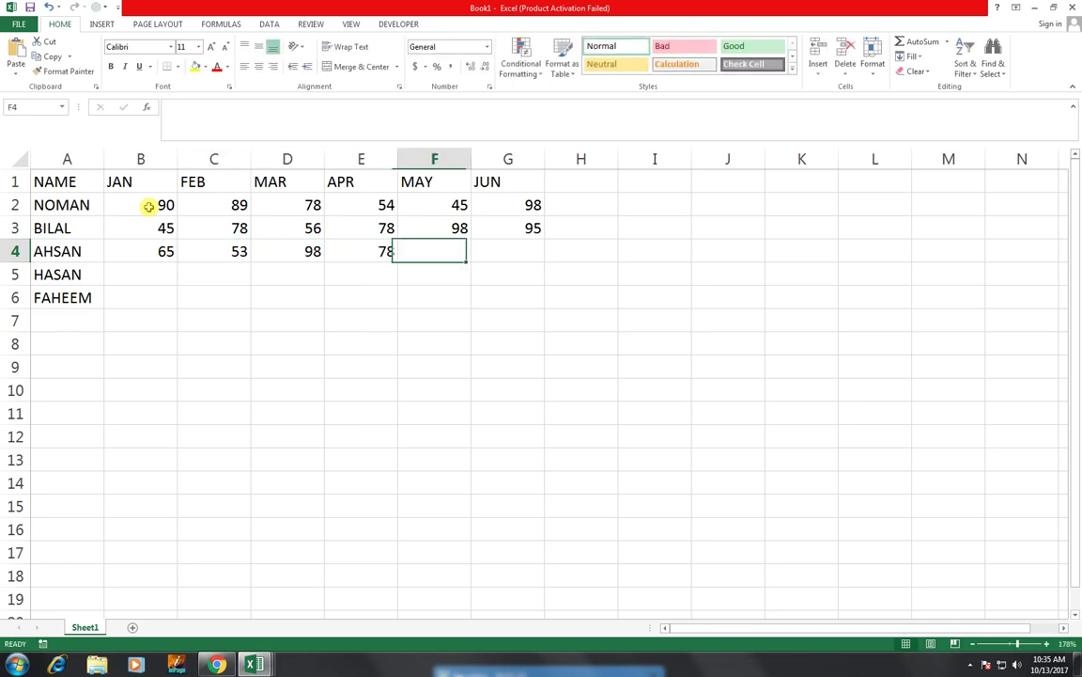
{"action": "type", "text": "87"}
{"action": "key", "text": "Right"}
{"action": "type", "text": "50"}
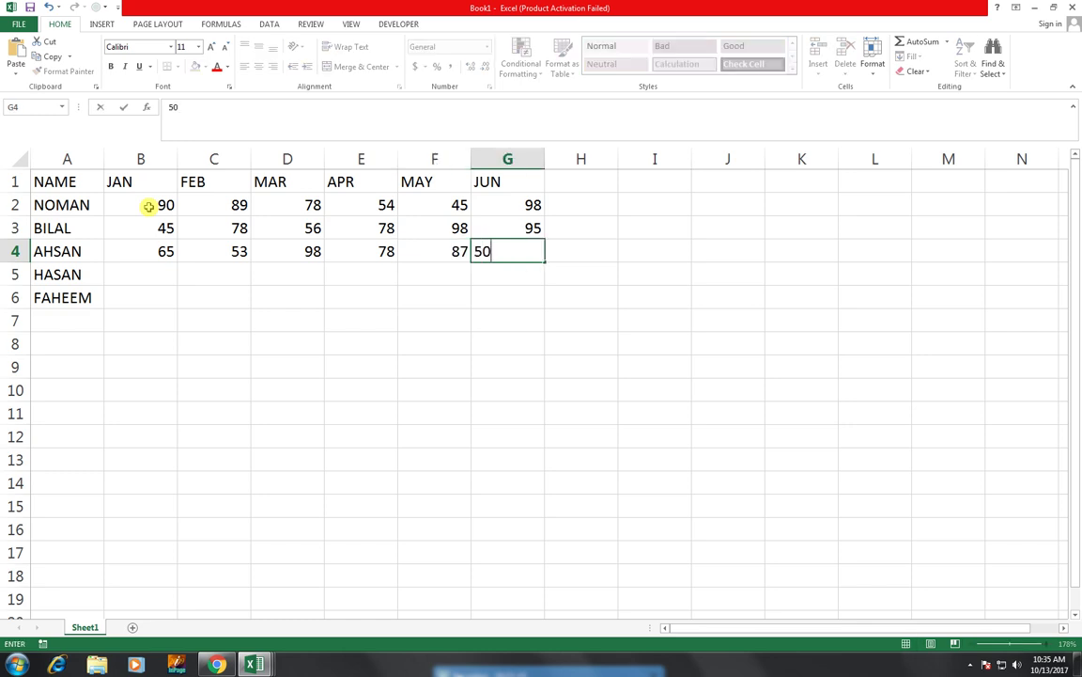
{"action": "key", "text": "Return"}
Fill the fourth person's monthly values in B5 to G5 with 78, 98, 78, 70, 80 and 90.
{"action": "type", "text": "90"}
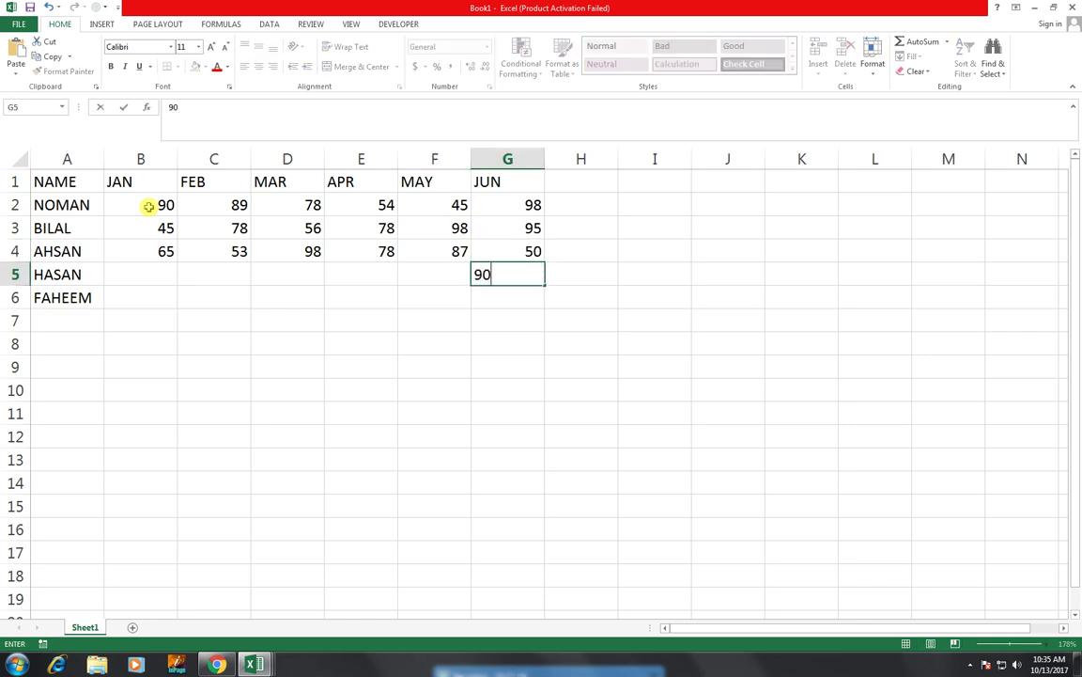
{"action": "key", "text": "Left"}
{"action": "type", "text": "80"}
{"action": "key", "text": "Left"}
{"action": "type", "text": "70"}
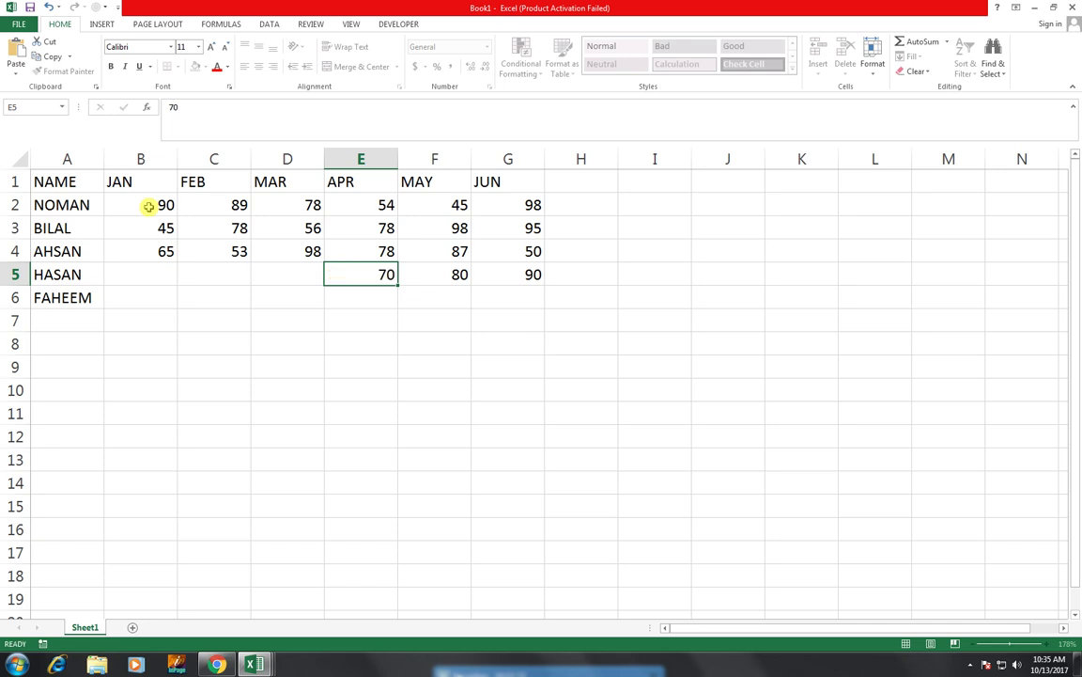
{"action": "key", "text": "Left"}
{"action": "type", "text": "78"}
{"action": "key", "text": "Left"}
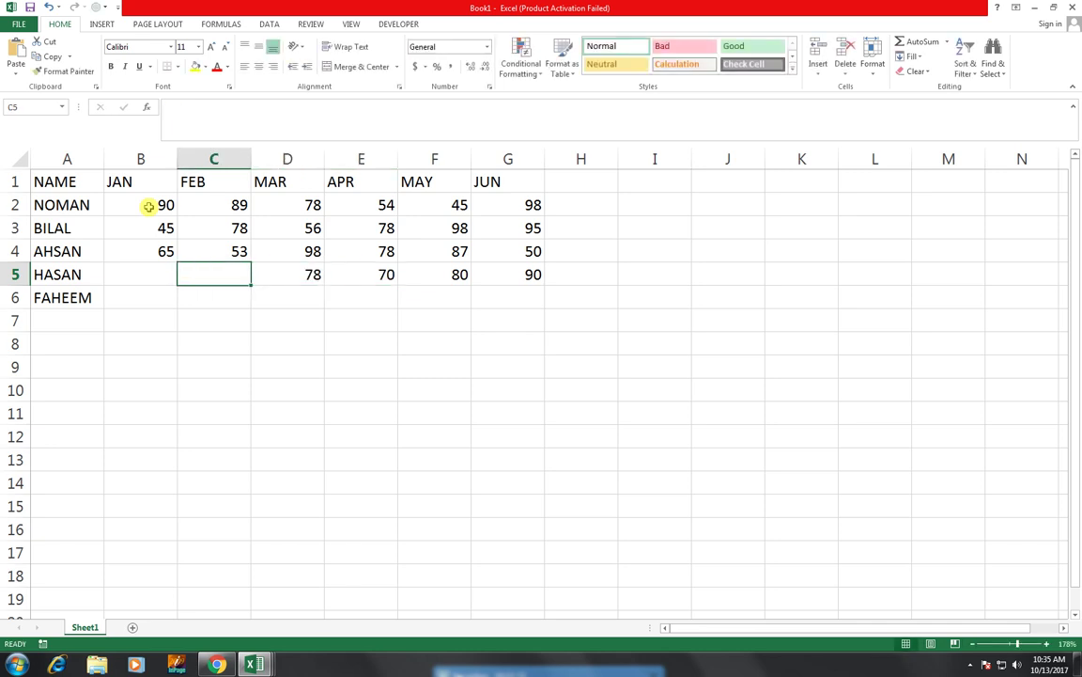
{"action": "type", "text": "98"}
{"action": "key", "text": "Left"}
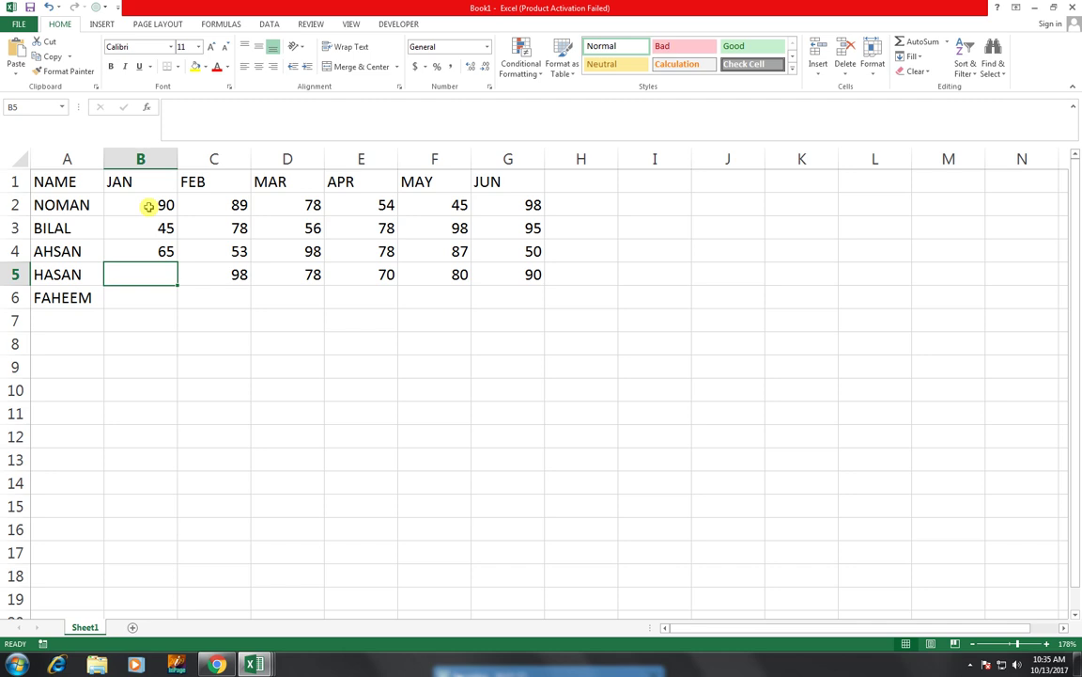
{"action": "type", "text": "78"}
{"action": "key", "text": "Down"}
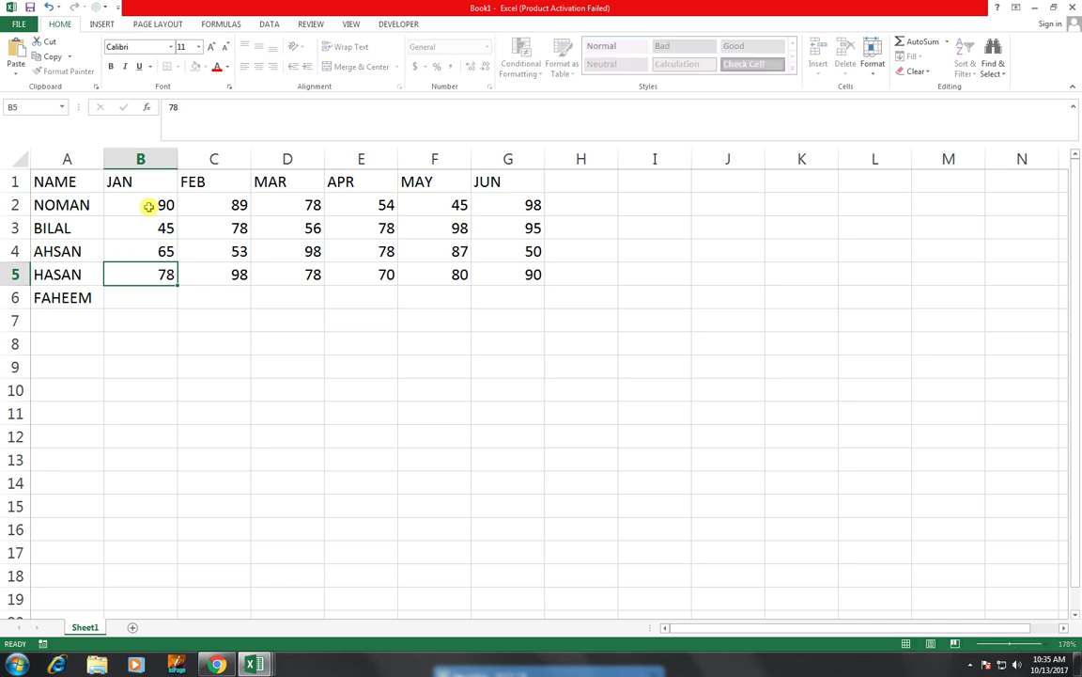
Fill the fifth person's monthly values in B6 to G6 with 45, 98, 56, 78, 87 and 98.
{"action": "type", "text": "45"}
{"action": "key", "text": "Right"}
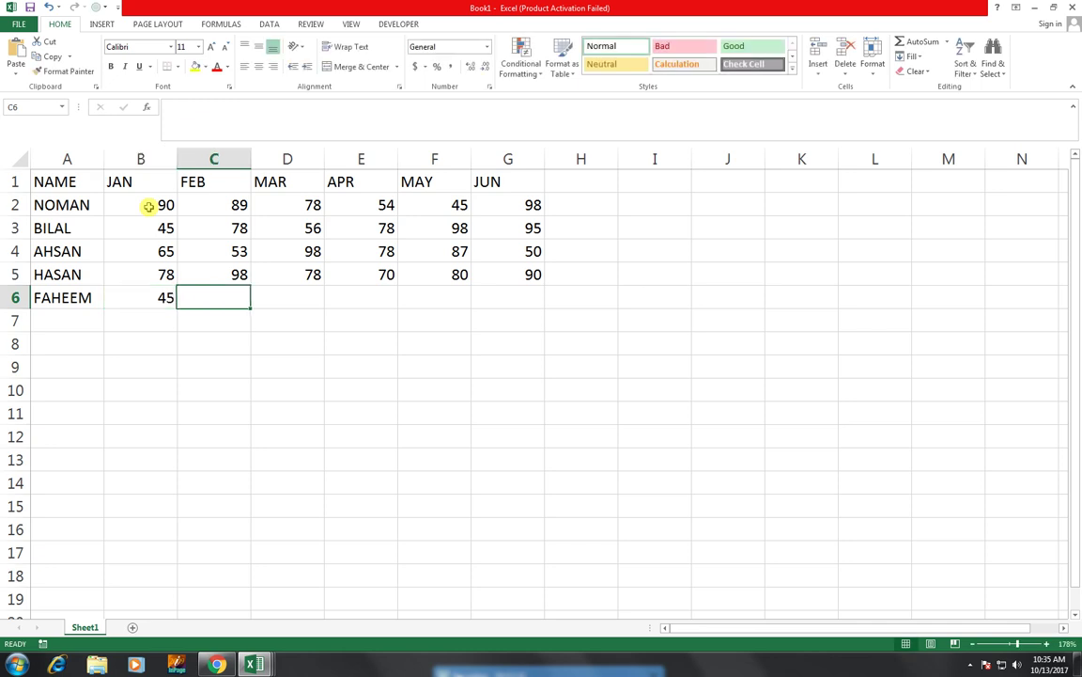
{"action": "type", "text": "98"}
{"action": "key", "text": "Right"}
{"action": "type", "text": "56"}
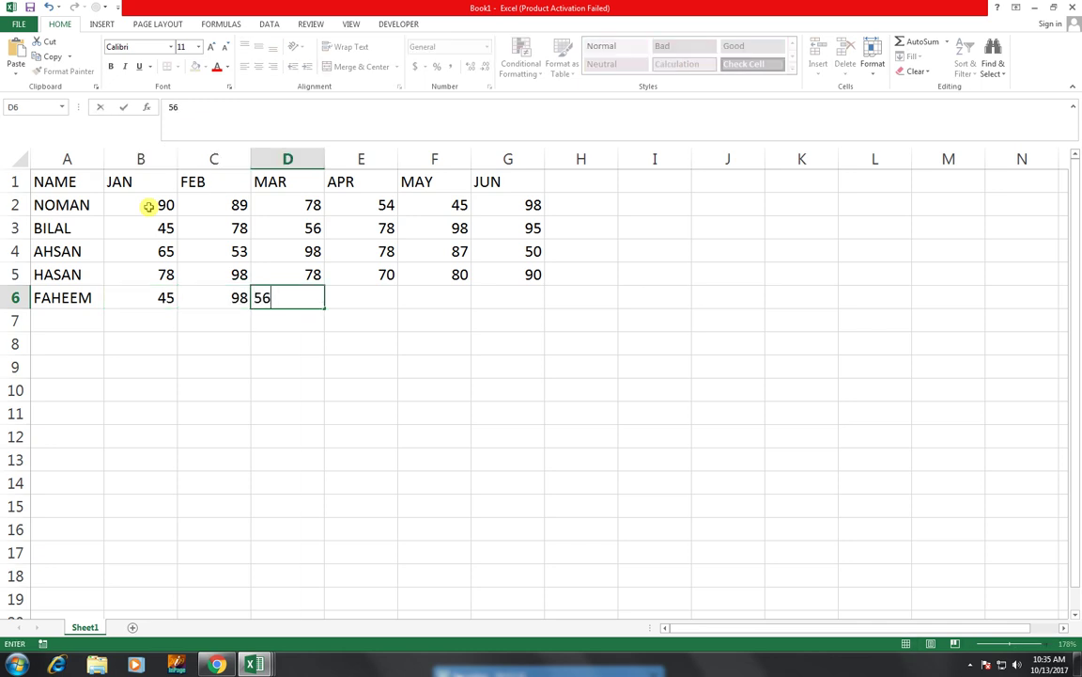
{"action": "key", "text": "Right"}
{"action": "type", "text": "78"}
{"action": "key", "text": "Right"}
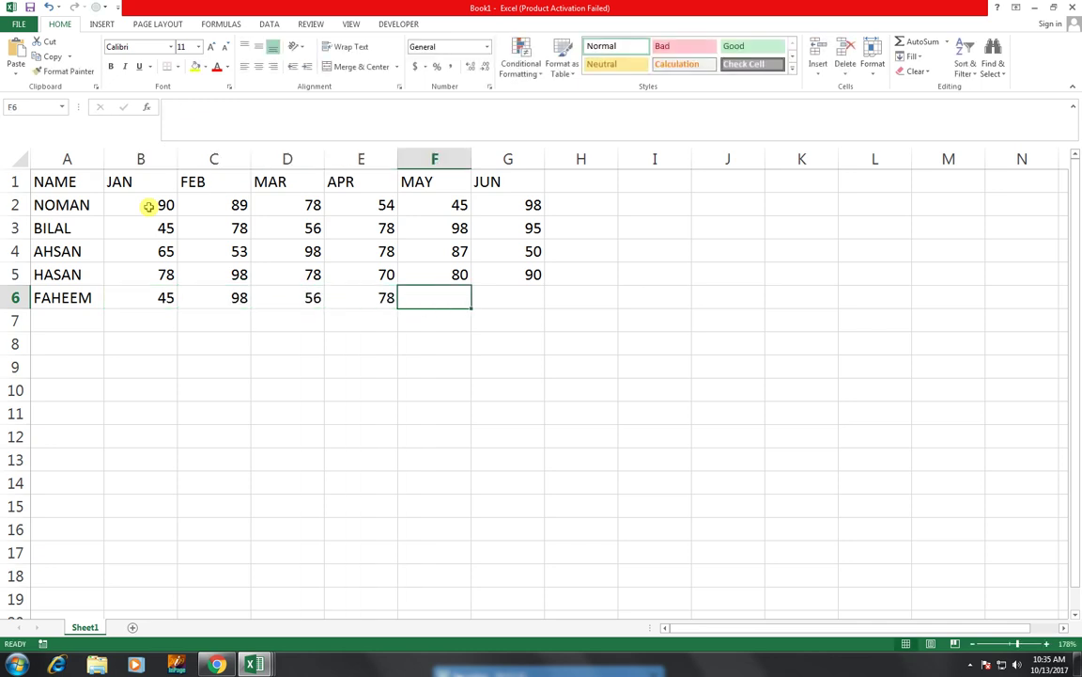
{"action": "type", "text": "87"}
{"action": "key", "text": "Right"}
{"action": "type", "text": "98"}
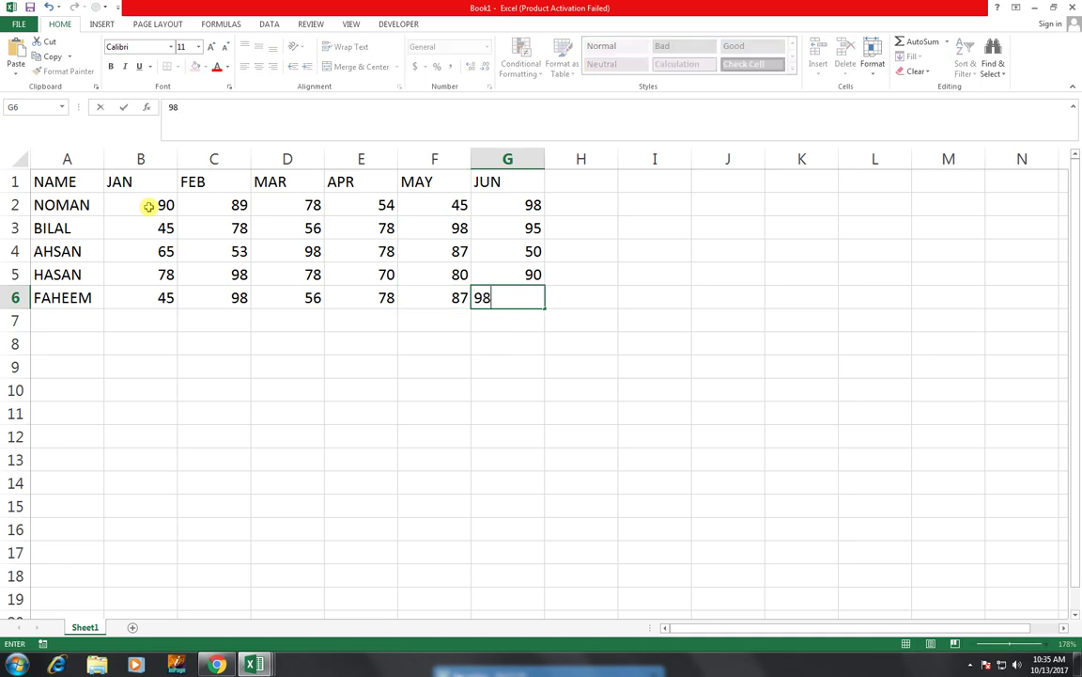
{"action": "key", "text": "Down"}
{"action": "key", "text": "Down"}
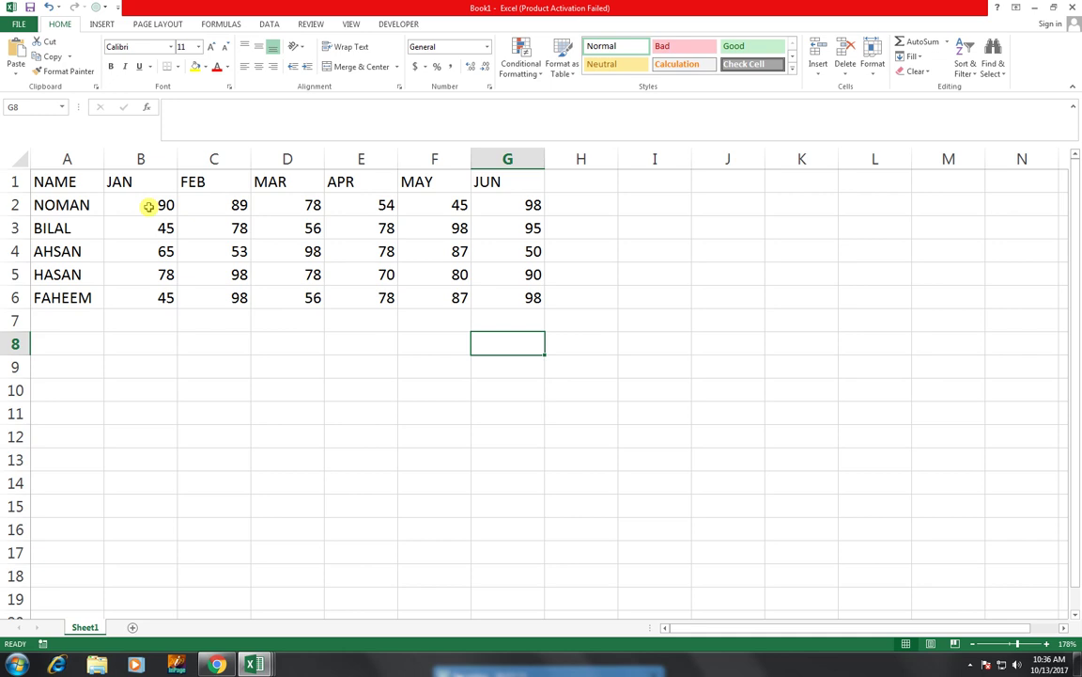
{"action": "key", "text": "Down"}
{"action": "key", "text": "Left"}
{"action": "key", "text": "Left"}
{"action": "key", "text": "Left"}
{"action": "key", "text": "Left"}
{"action": "key", "text": "Left"}
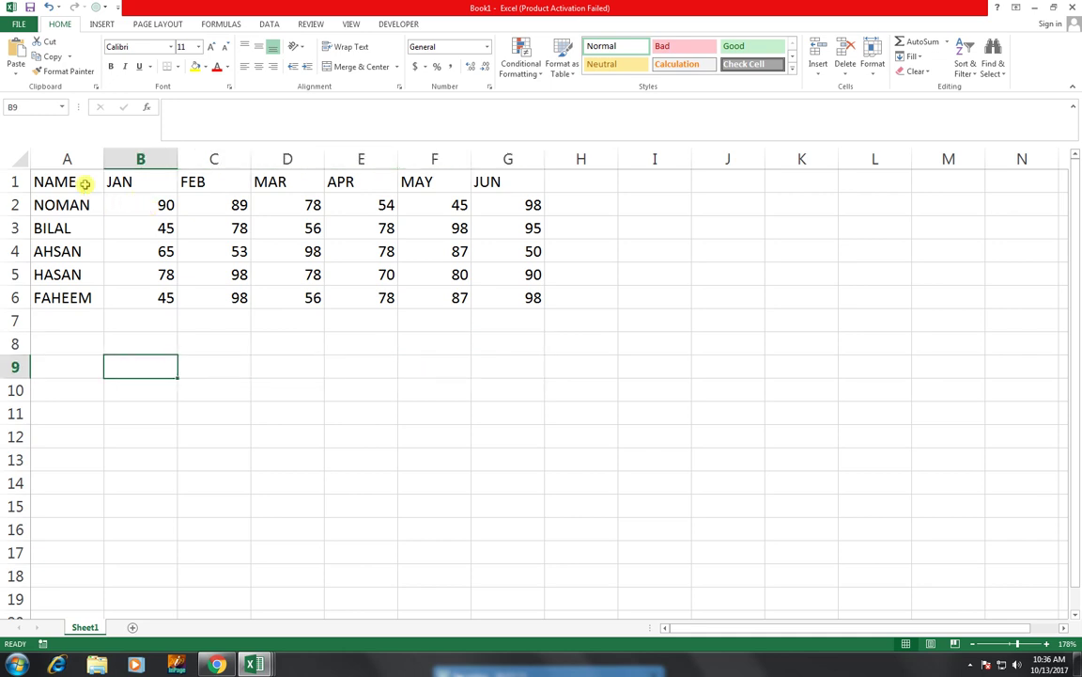
Copy the header row A1:G1 to row 8 and move the copied headers down to row 10.
{"action": "left_click_drag", "start_coordinate": [84, 181], "coordinate": [492, 191]}
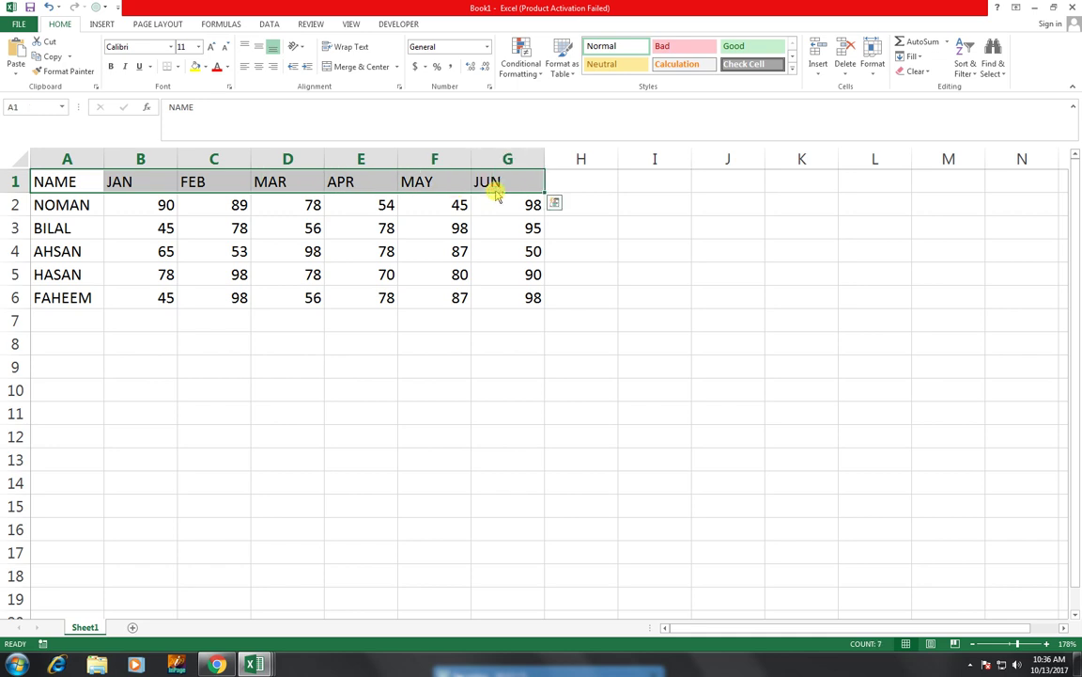
{"action": "key", "text": "ctrl+c"}
{"action": "left_click", "coordinate": [75, 350]}
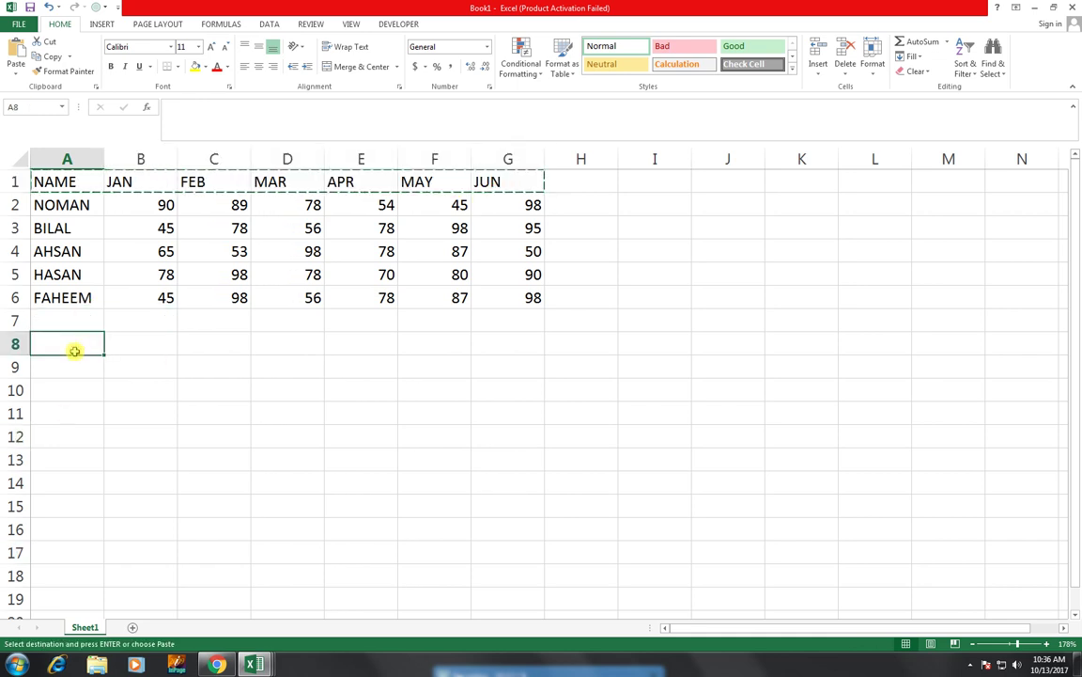
{"action": "key", "text": "ctrl+v"}
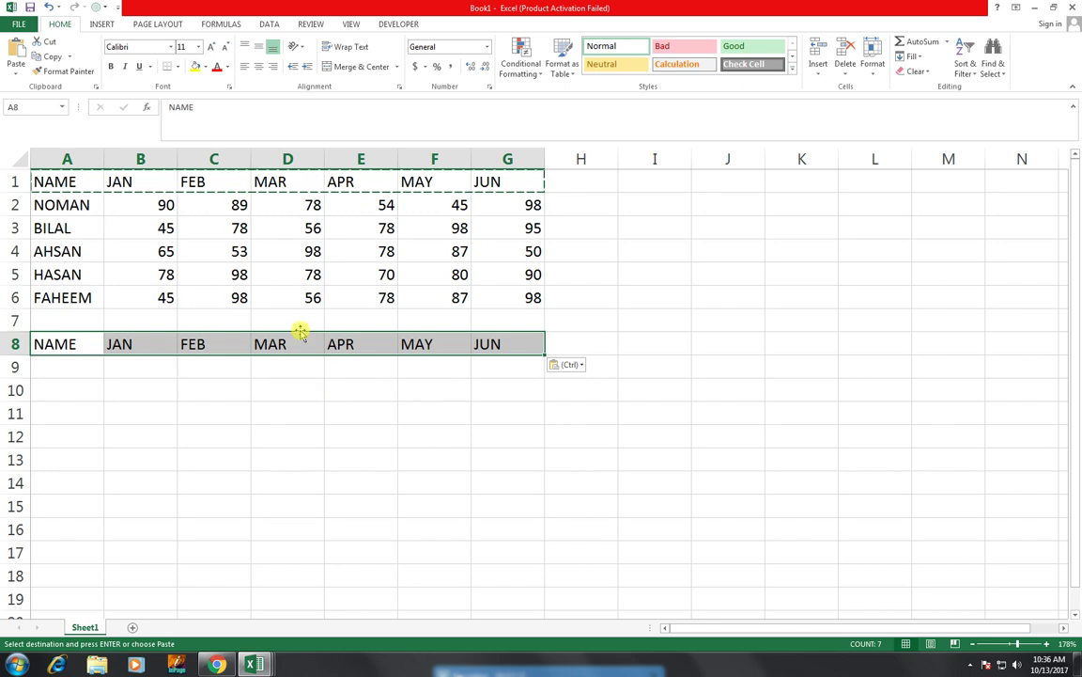
{"action": "left_click", "coordinate": [82, 209]}
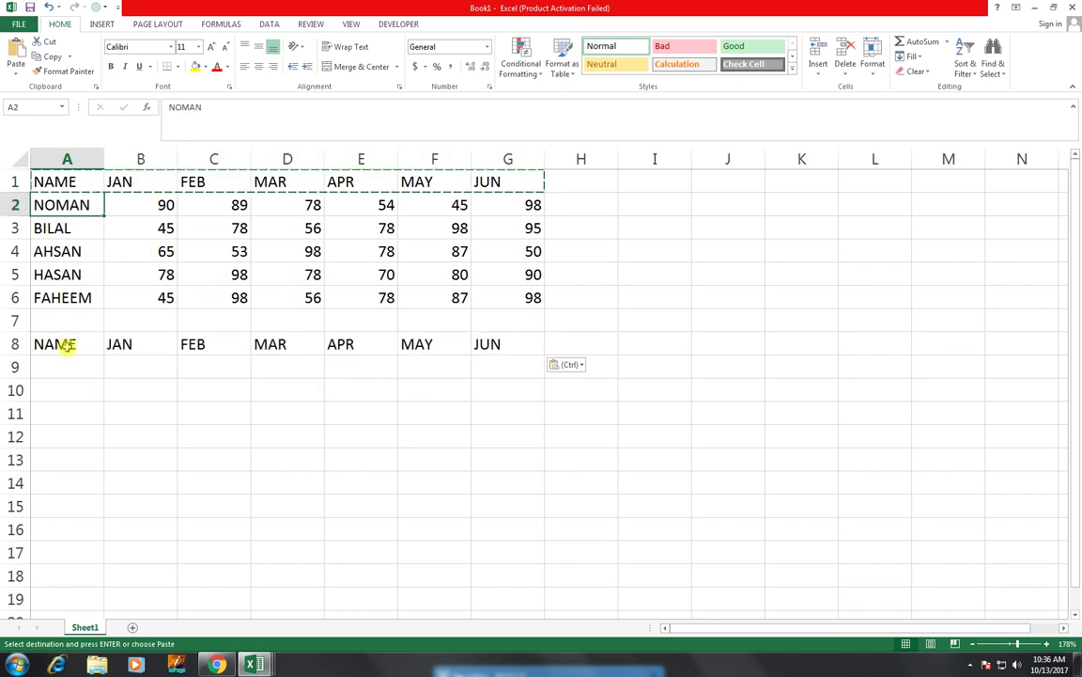
{"action": "left_click_drag", "start_coordinate": [67, 346], "coordinate": [462, 389]}
{"action": "left_click", "coordinate": [58, 368]}
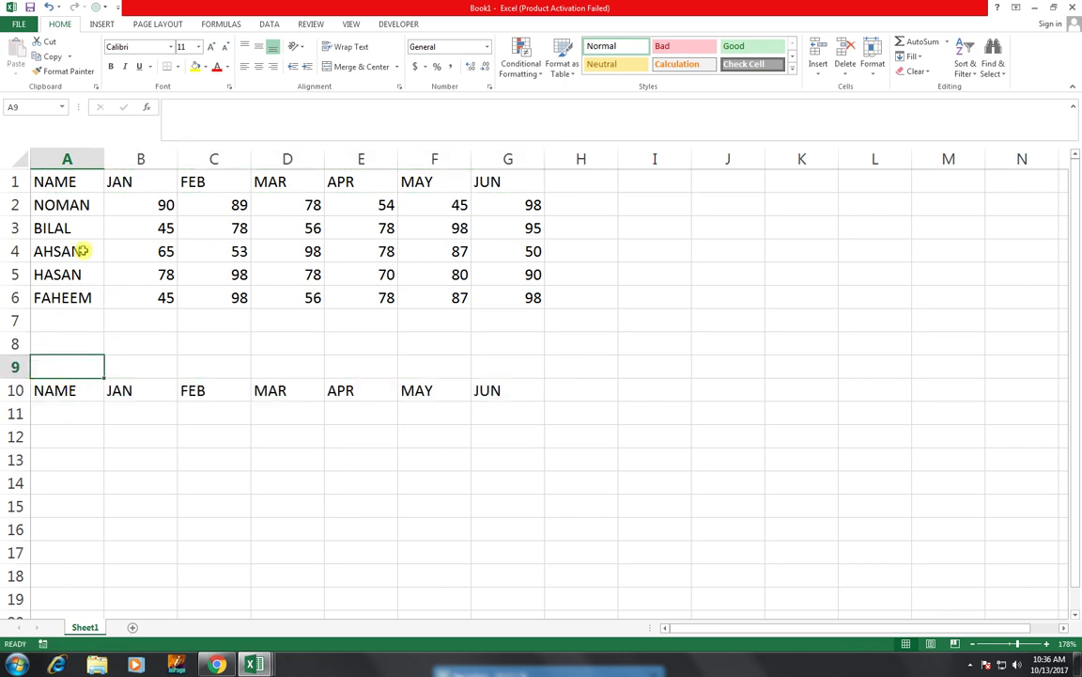
{"action": "left_click_drag", "start_coordinate": [94, 205], "coordinate": [500, 205]}
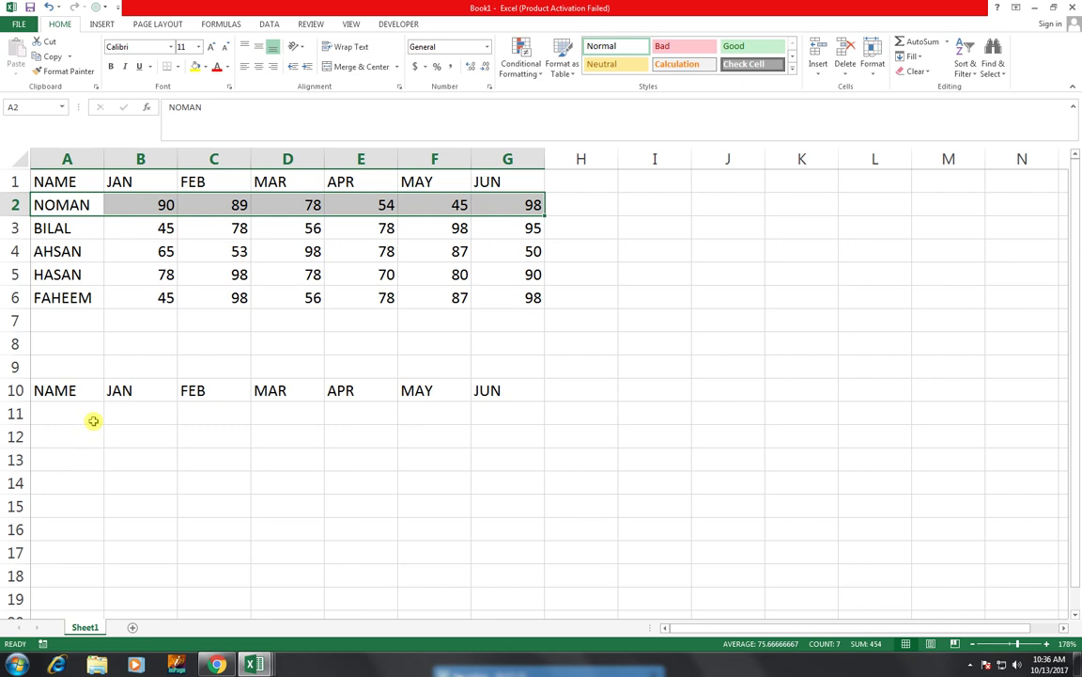
{"action": "left_click_drag", "start_coordinate": [92, 423], "coordinate": [481, 406]}
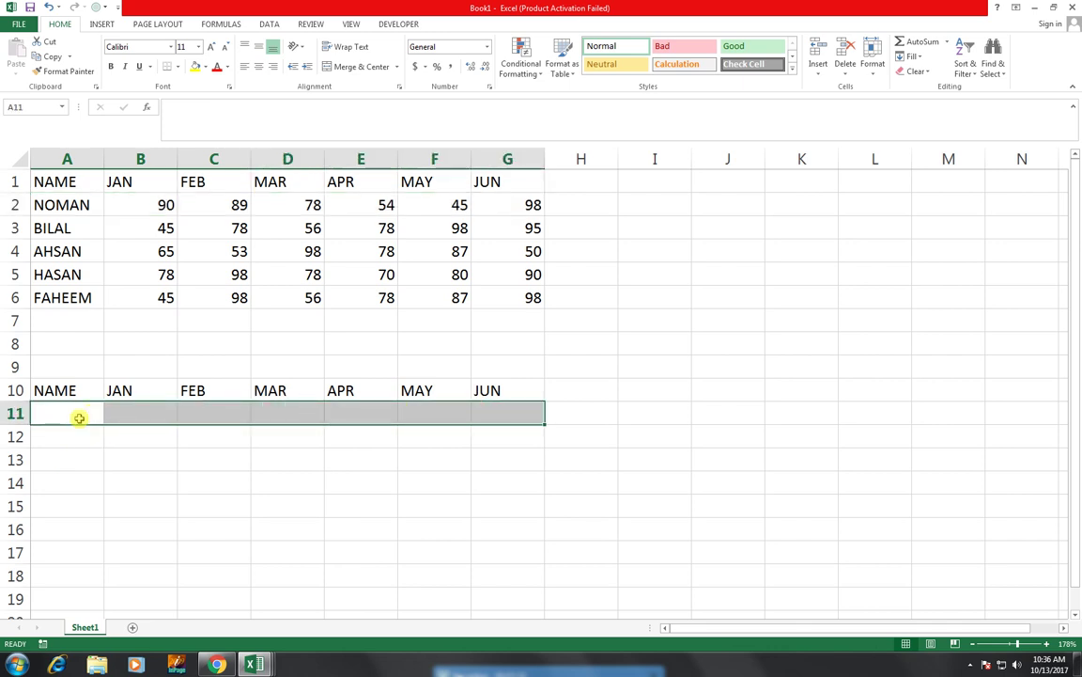
{"action": "left_click_drag", "start_coordinate": [131, 413], "coordinate": [483, 423]}
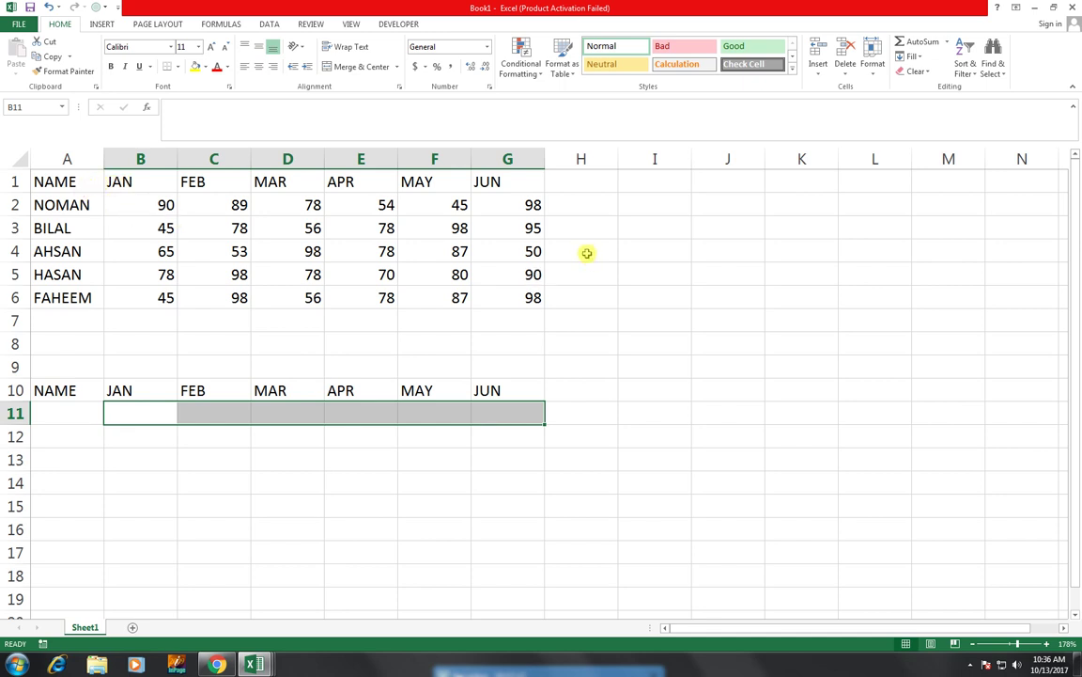
{"action": "left_click", "coordinate": [73, 422]}
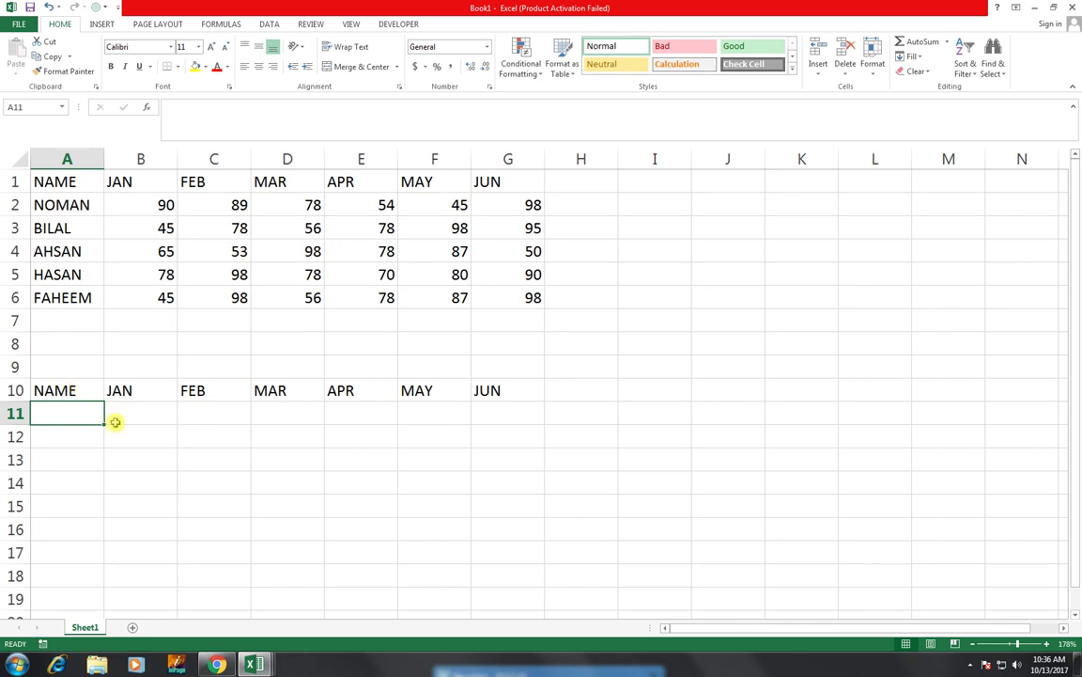
{"action": "type", "text": "=OFE"}
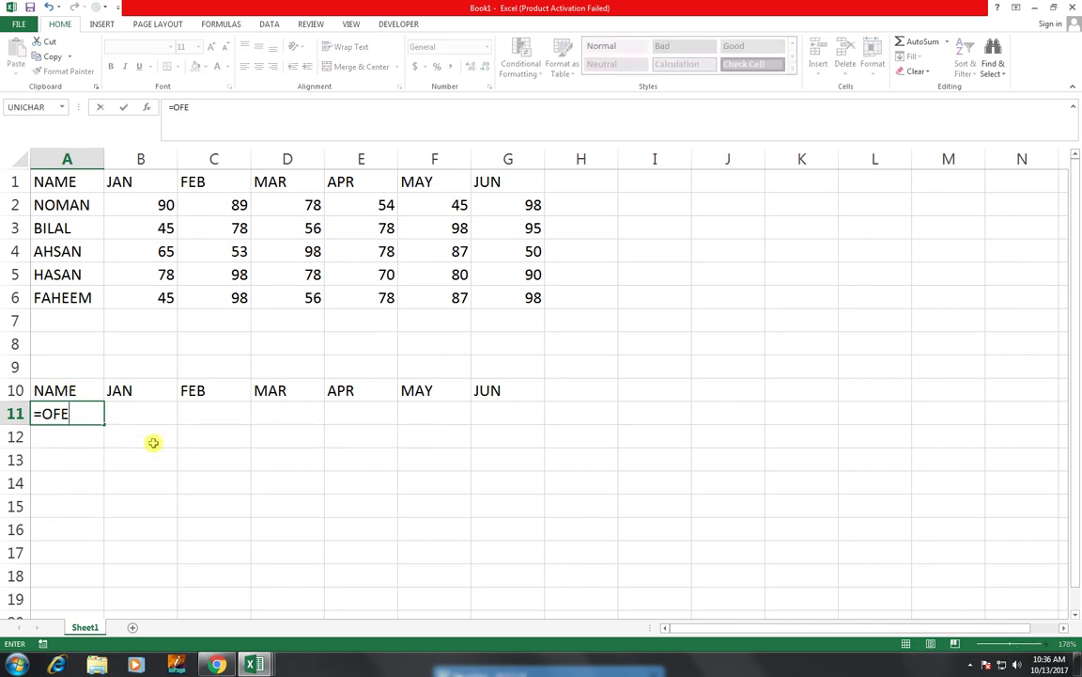
{"action": "key", "text": "Tab"}
{"action": "key", "text": "Left"}
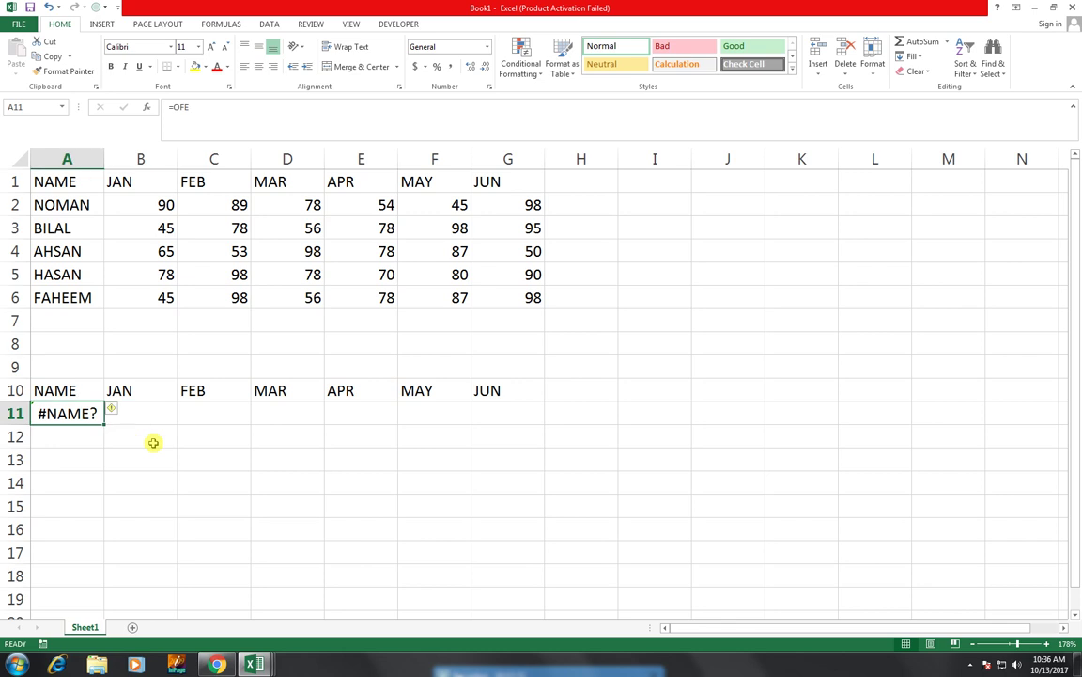
{"action": "key", "text": "Delete"}
Enter the formula =OFFSET(A1,$A$9,0) in A11 under the copied NAME header.
{"action": "type", "text": "=OFFSET("}
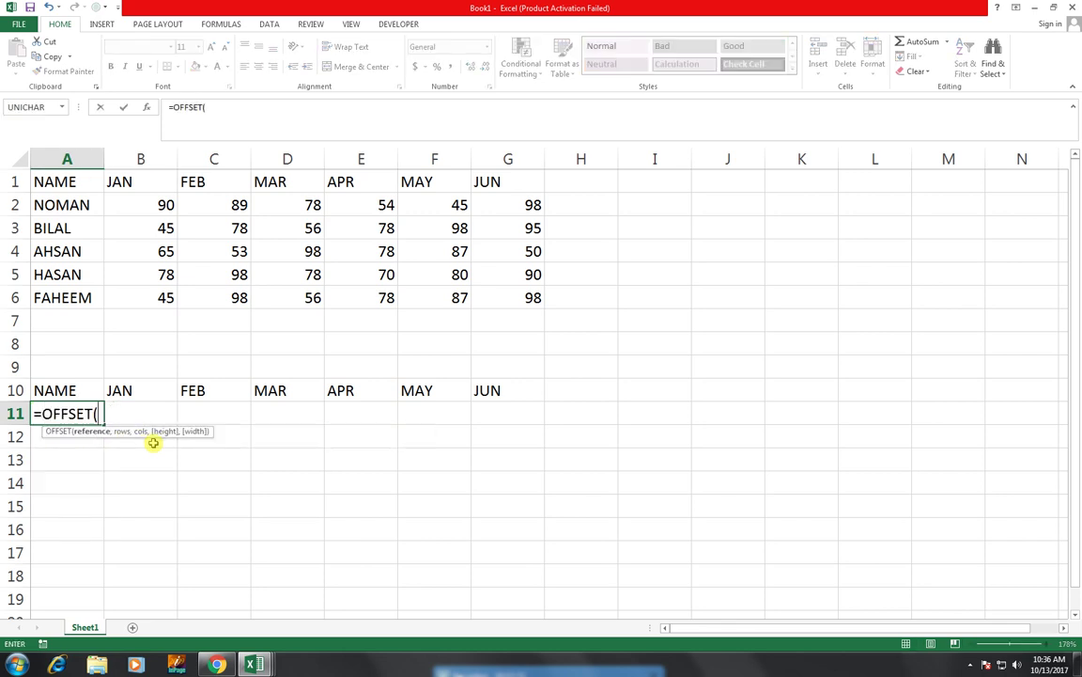
{"action": "left_click", "coordinate": [69, 180]}
{"action": "type", "text": ","}
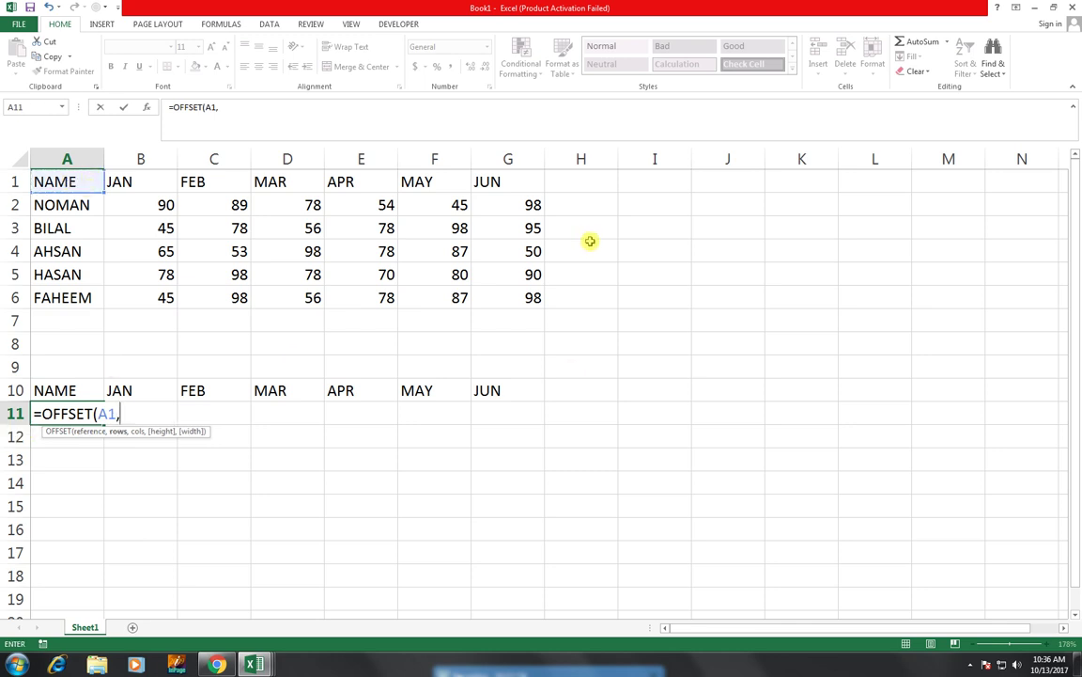
{"action": "left_click", "coordinate": [79, 373]}
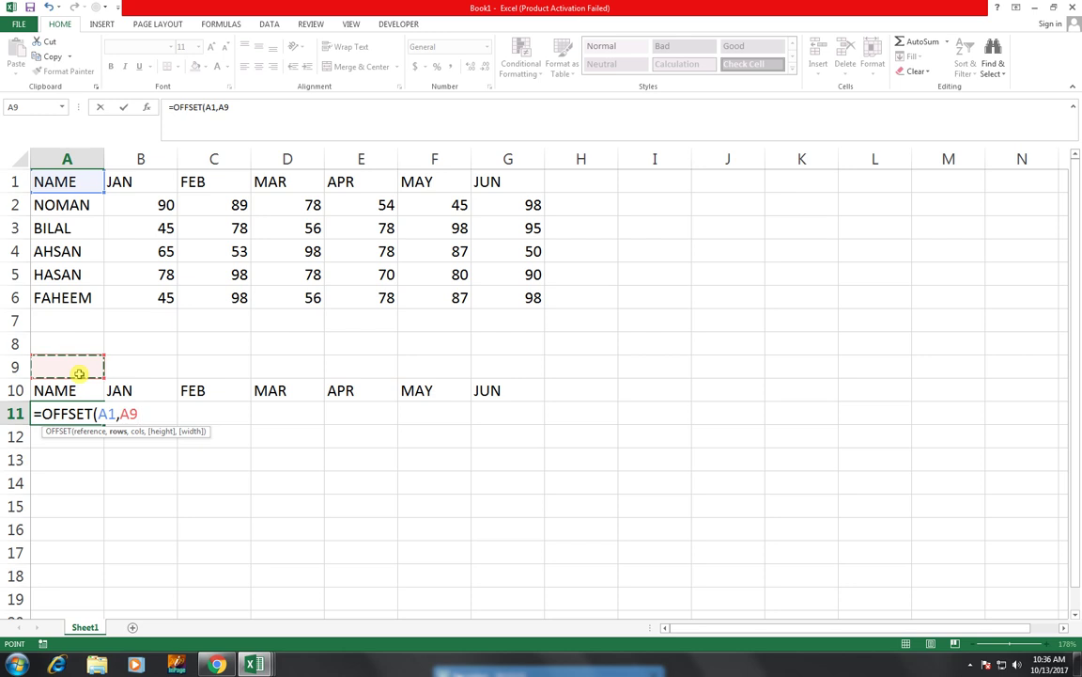
{"action": "key", "text": "F4"}
{"action": "type", "text": ","}
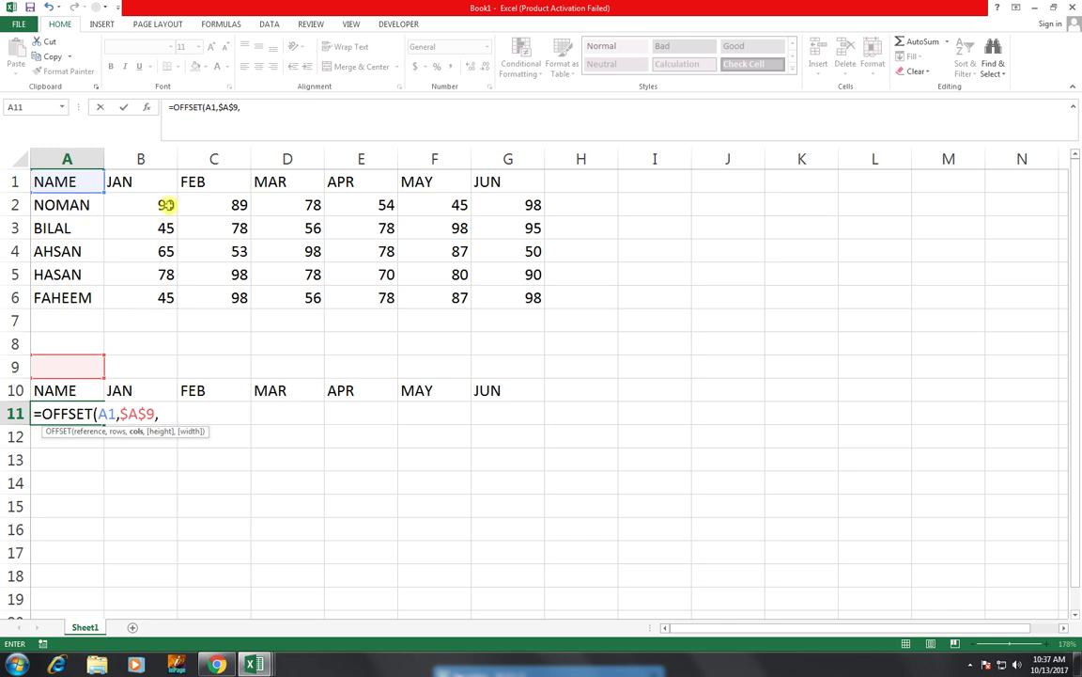
{"action": "type", "text": "0"}
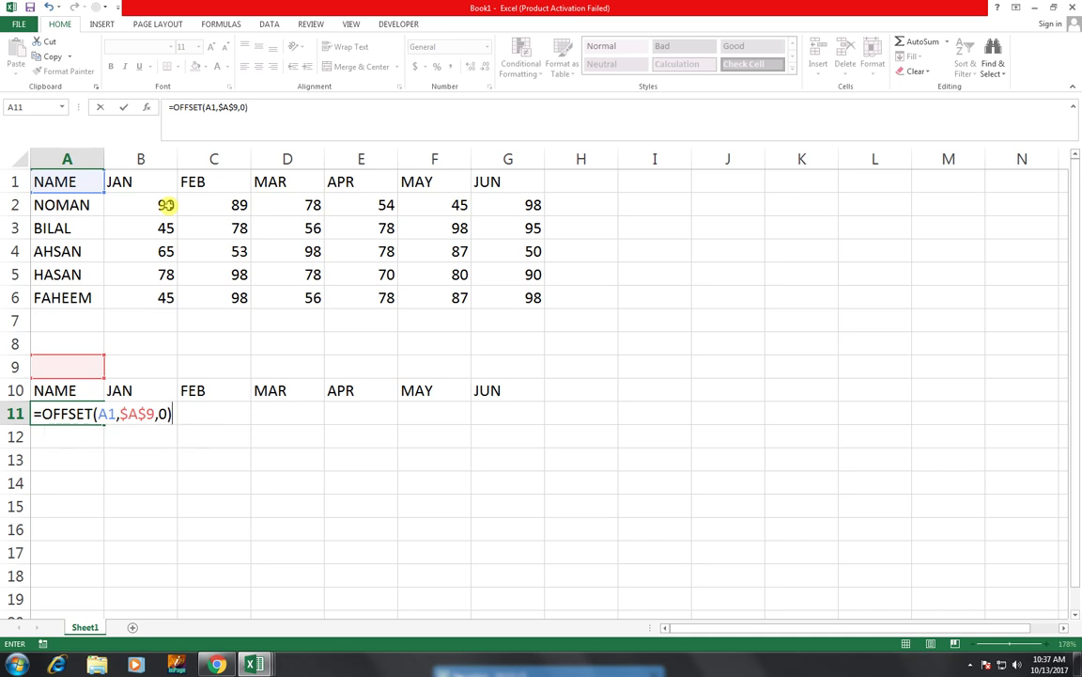
{"action": "key", "text": "Return"}
Enter the row number 1 in A9 and extend the OFFSET formula from A11 across to G11.
{"action": "key", "text": "Up"}
{"action": "key", "text": "Up"}
{"action": "key", "text": "Up"}
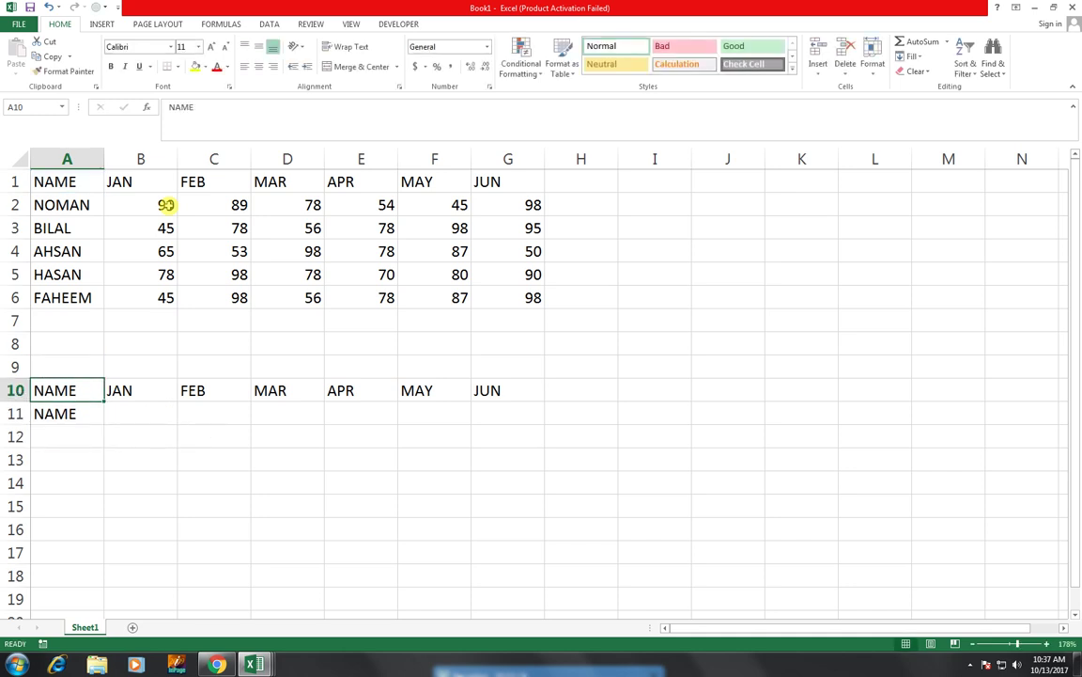
{"action": "type", "text": "1"}
{"action": "key", "text": "Return"}
{"action": "key", "text": "Up"}
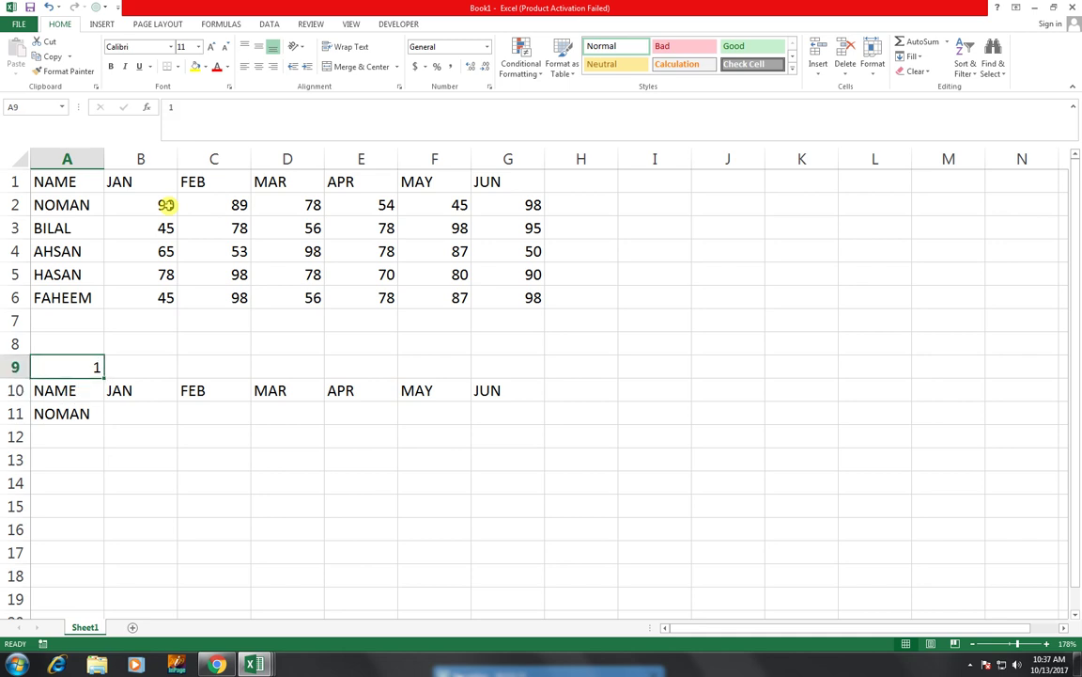
{"action": "left_click", "coordinate": [81, 413]}
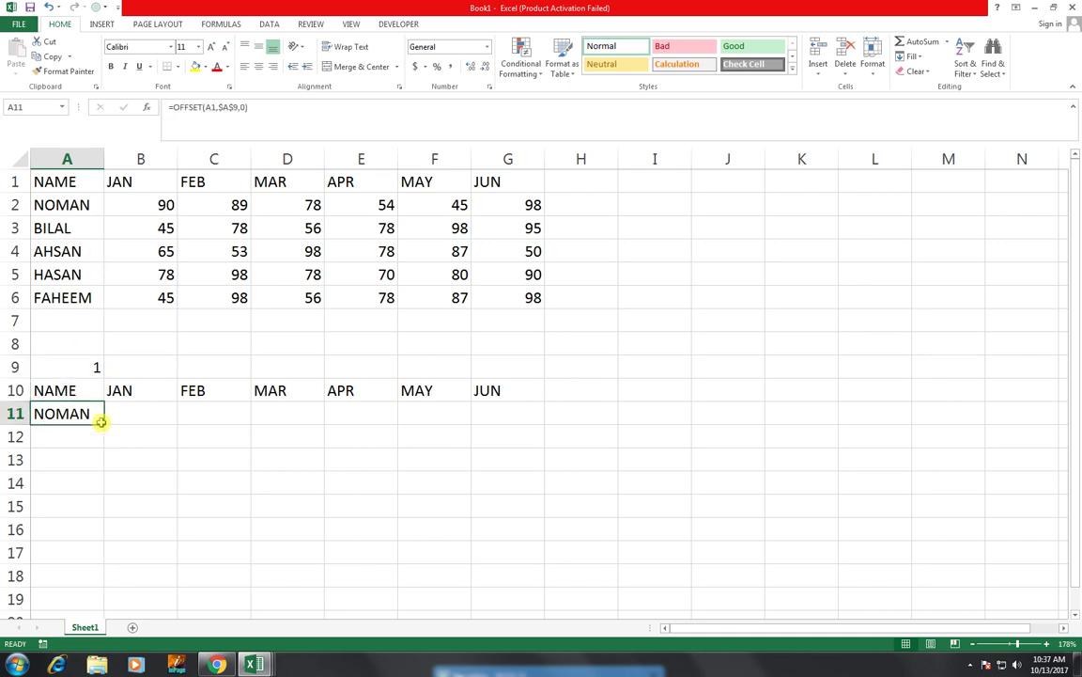
{"action": "left_click_drag", "start_coordinate": [103, 425], "coordinate": [515, 418]}
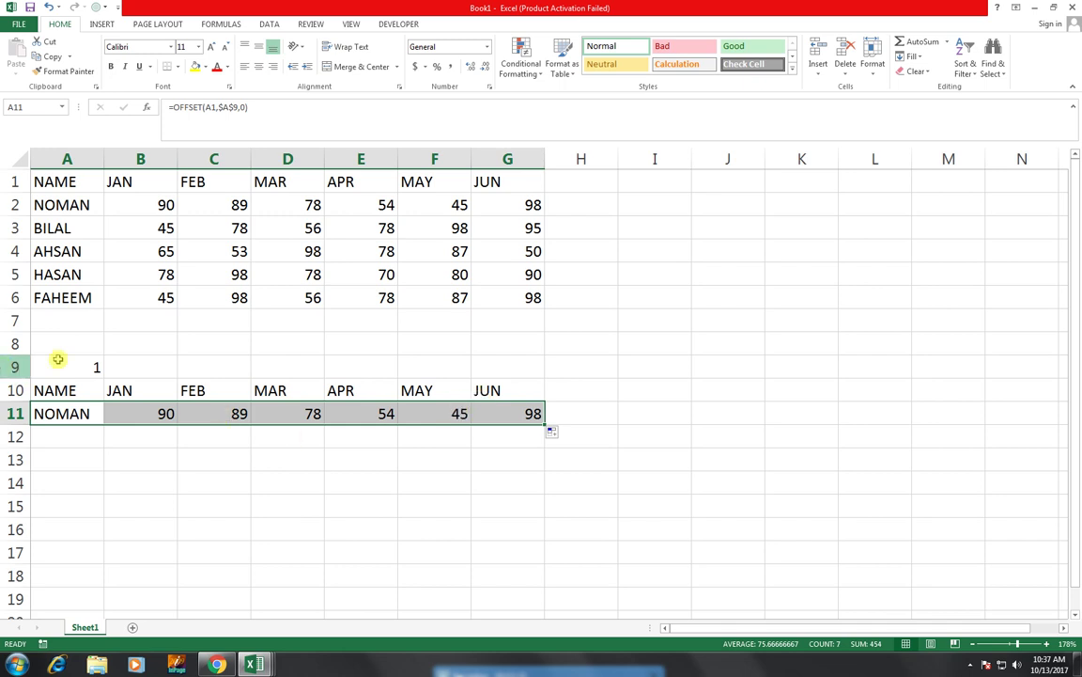
Set the row number in A9 to 2 so the lookup row shows the second person's data.
{"action": "left_click", "coordinate": [96, 364]}
{"action": "type", "text": "2"}
{"action": "key", "text": "Return"}
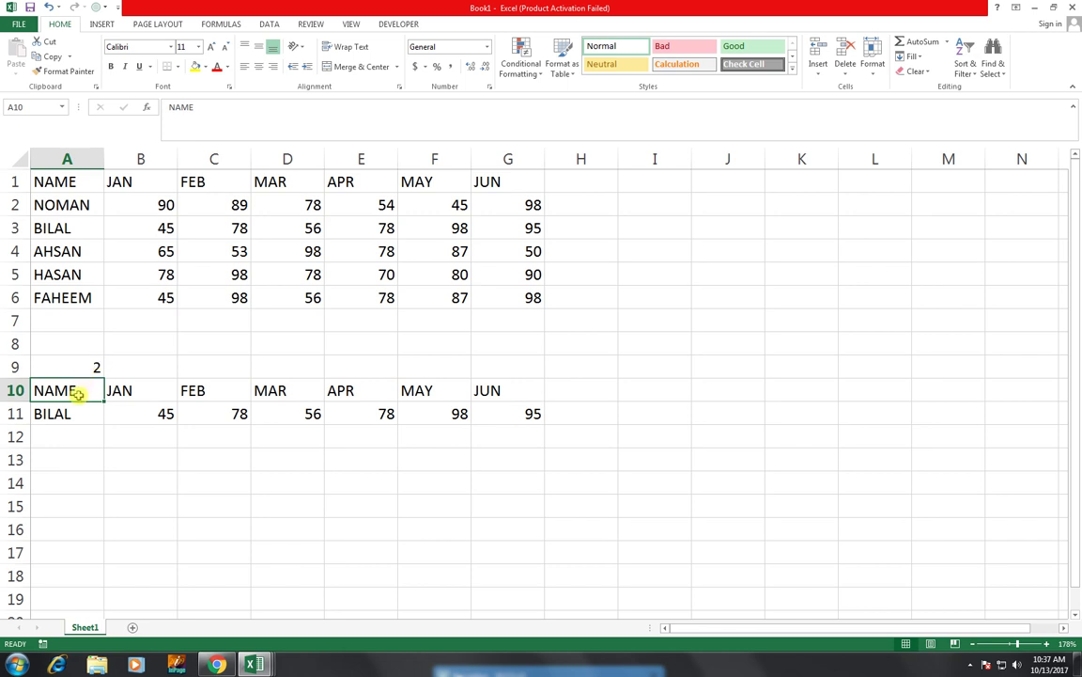
Insert a 2-D Clustered Column chart based on the lookup headers and values in A10:G11.
{"action": "left_click_drag", "start_coordinate": [77, 391], "coordinate": [511, 418]}
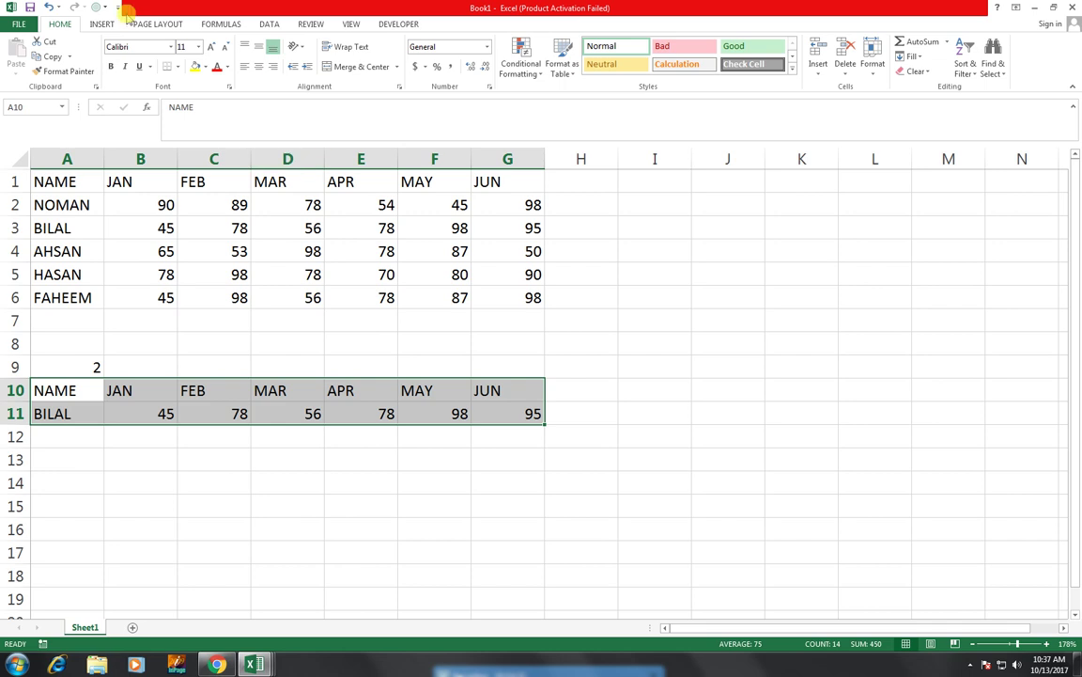
{"action": "left_click", "coordinate": [103, 23]}
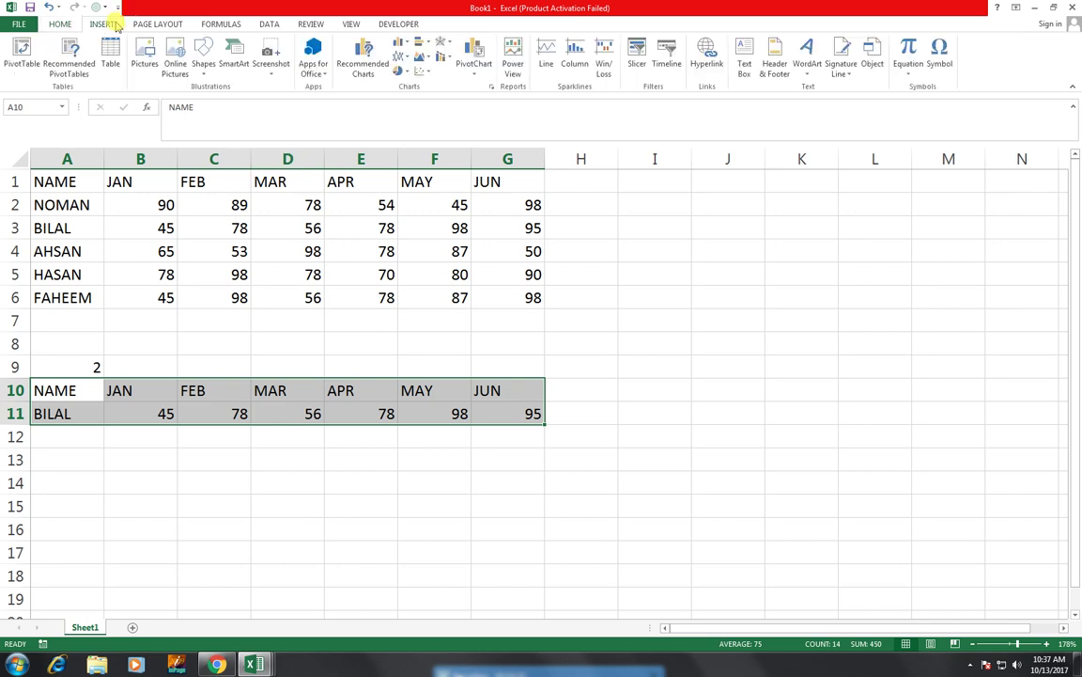
{"action": "left_click", "coordinate": [408, 44]}
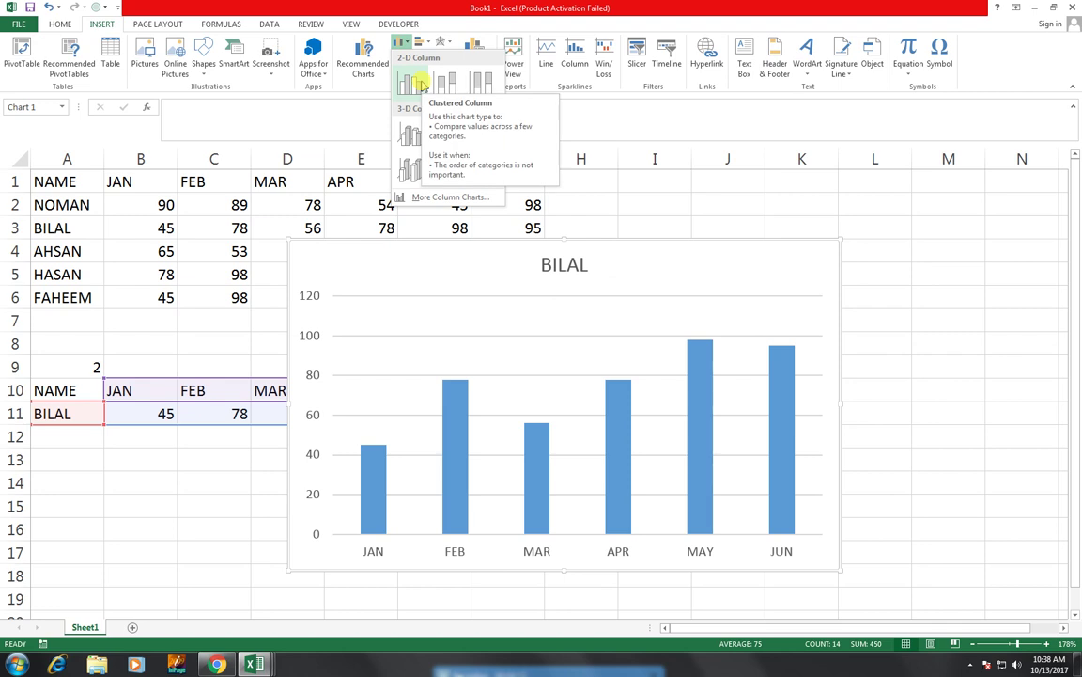
{"action": "left_click", "coordinate": [422, 86]}
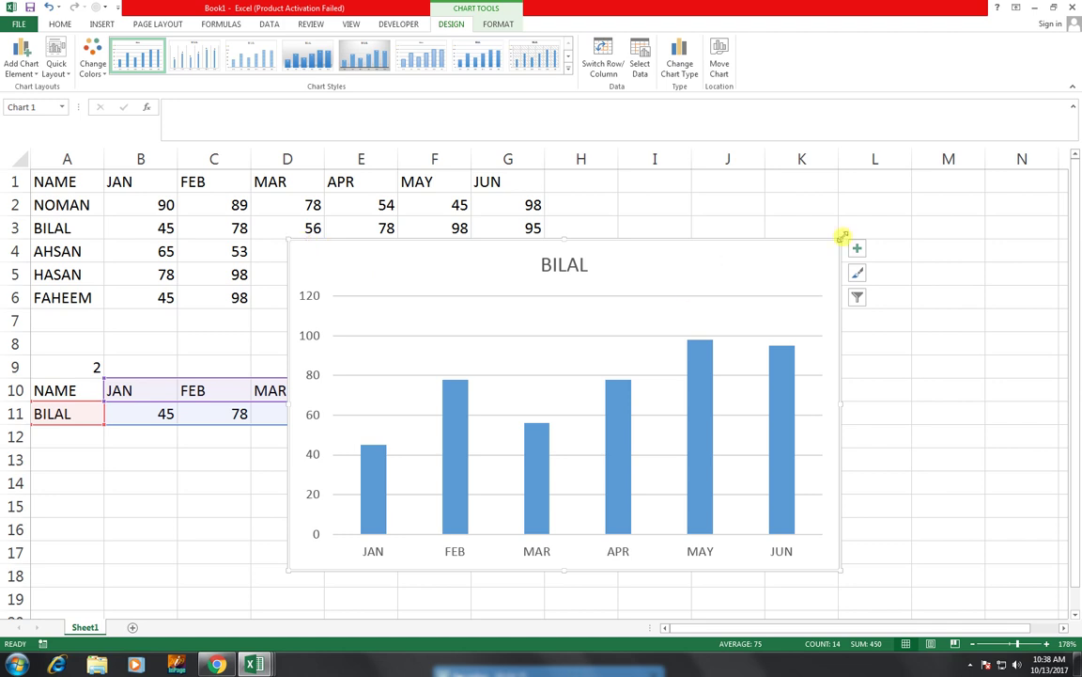
Shrink the column chart and place it beside the data table, over columns H to N from row 1.
{"action": "left_click_drag", "start_coordinate": [842, 237], "coordinate": [748, 303]}
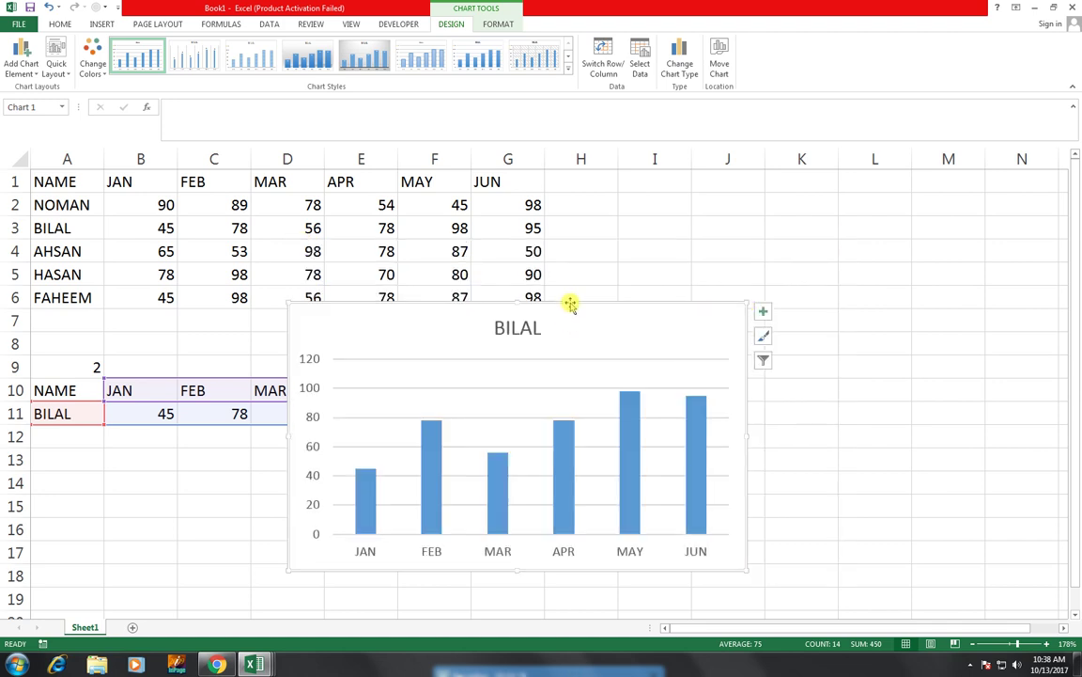
{"action": "left_click_drag", "start_coordinate": [570, 304], "coordinate": [863, 179]}
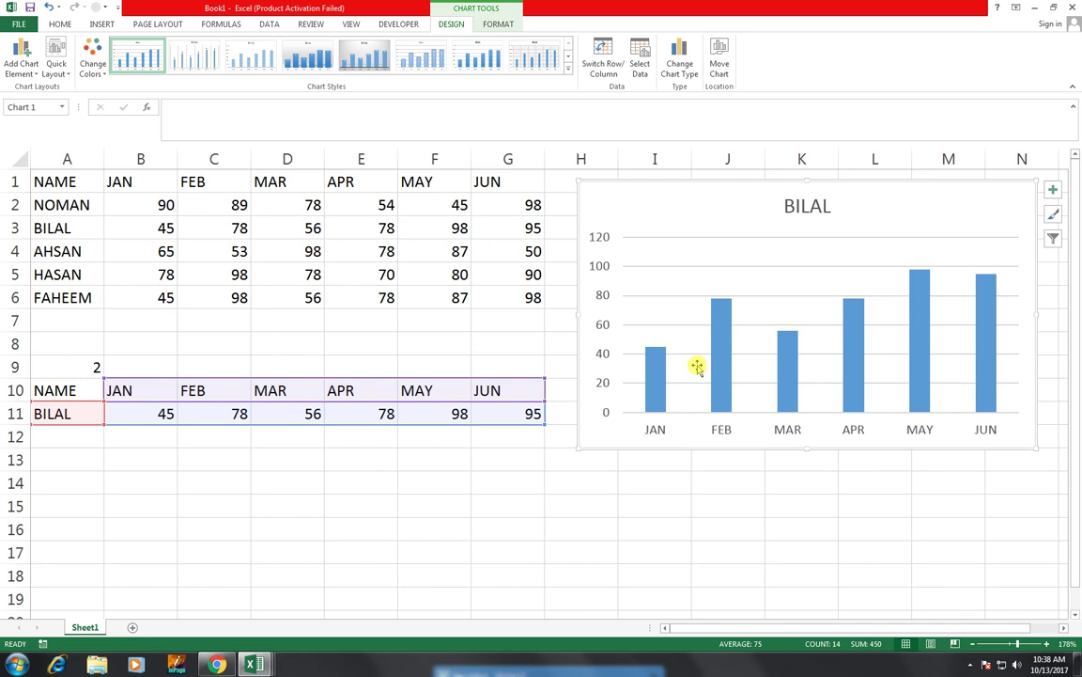
{"action": "mouse_move", "coordinate": [927, 352]}
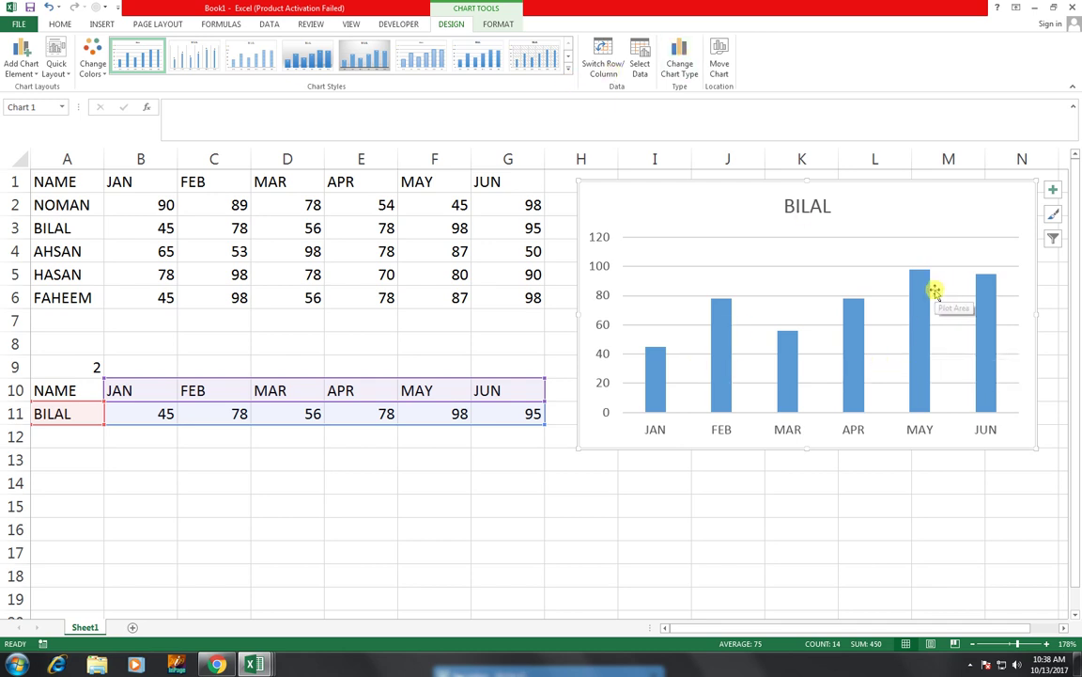
{"action": "mouse_move", "coordinate": [922, 280]}
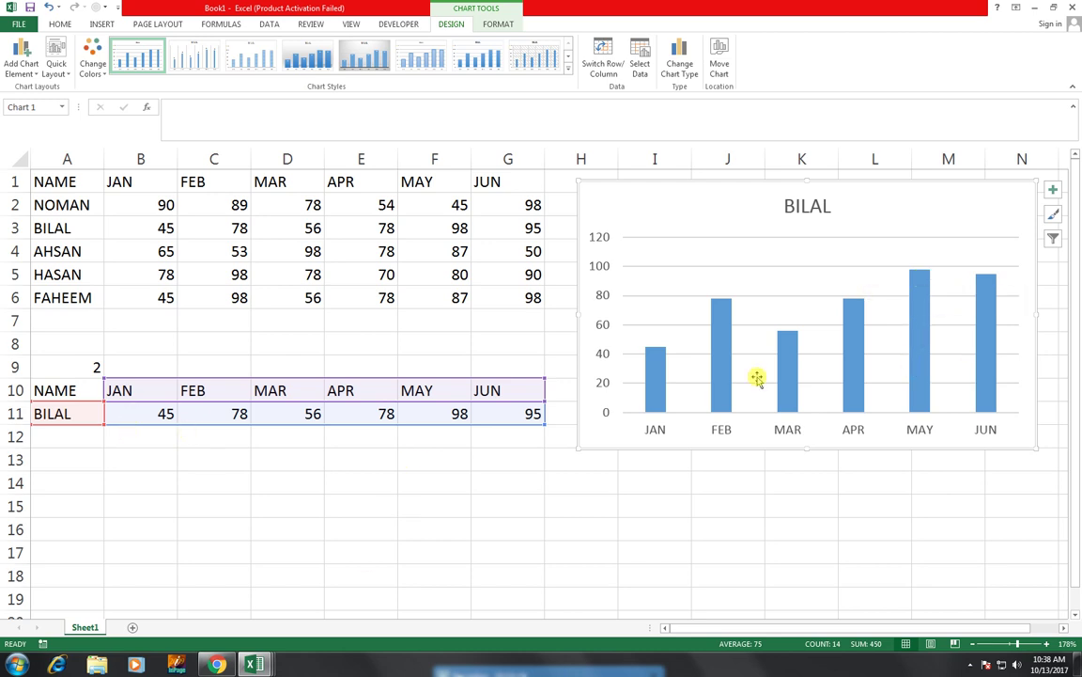
Add a data label to only the FEB column of the chart.
{"action": "left_click", "coordinate": [851, 345]}
{"action": "right_click", "coordinate": [851, 345]}
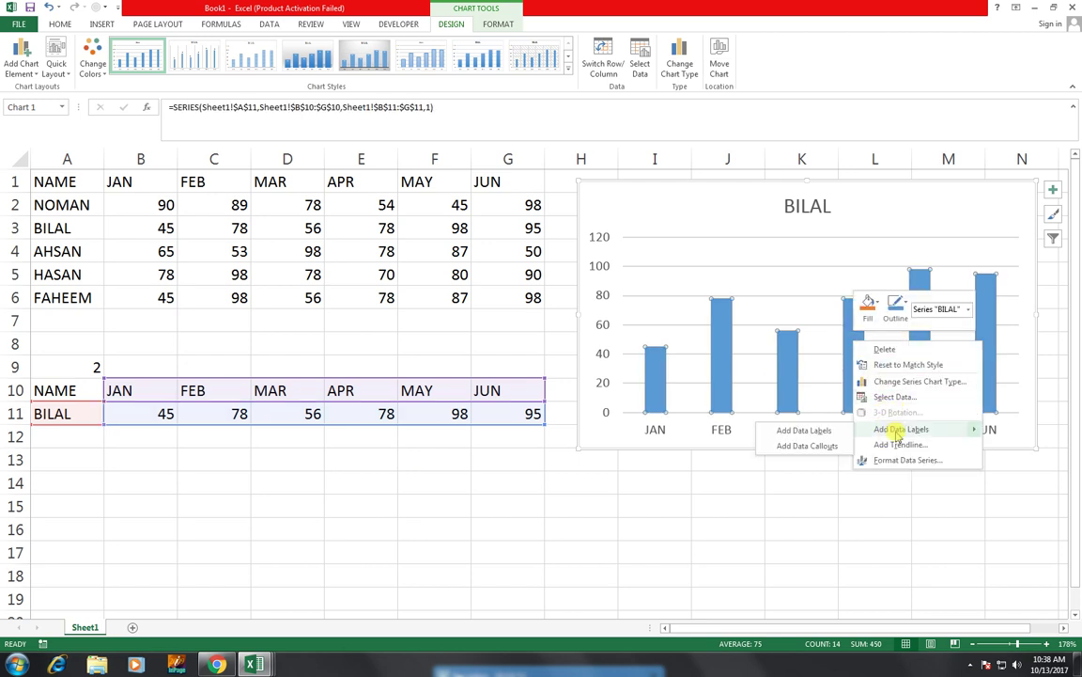
{"action": "left_click", "coordinate": [791, 355]}
{"action": "right_click", "coordinate": [723, 334]}
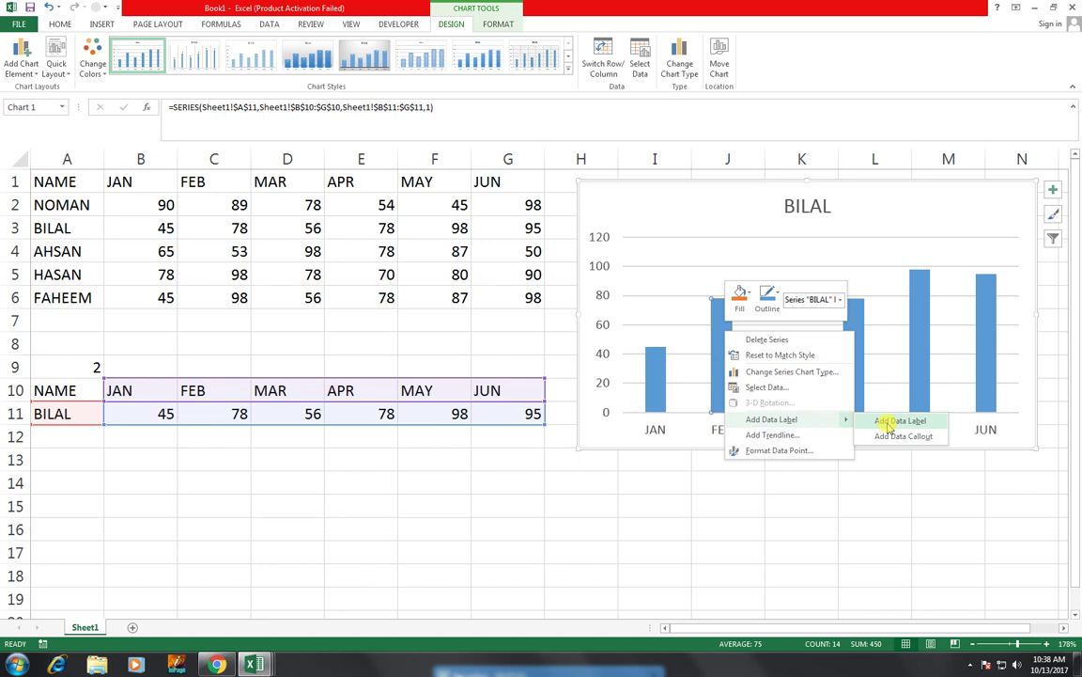
{"action": "left_click", "coordinate": [886, 422]}
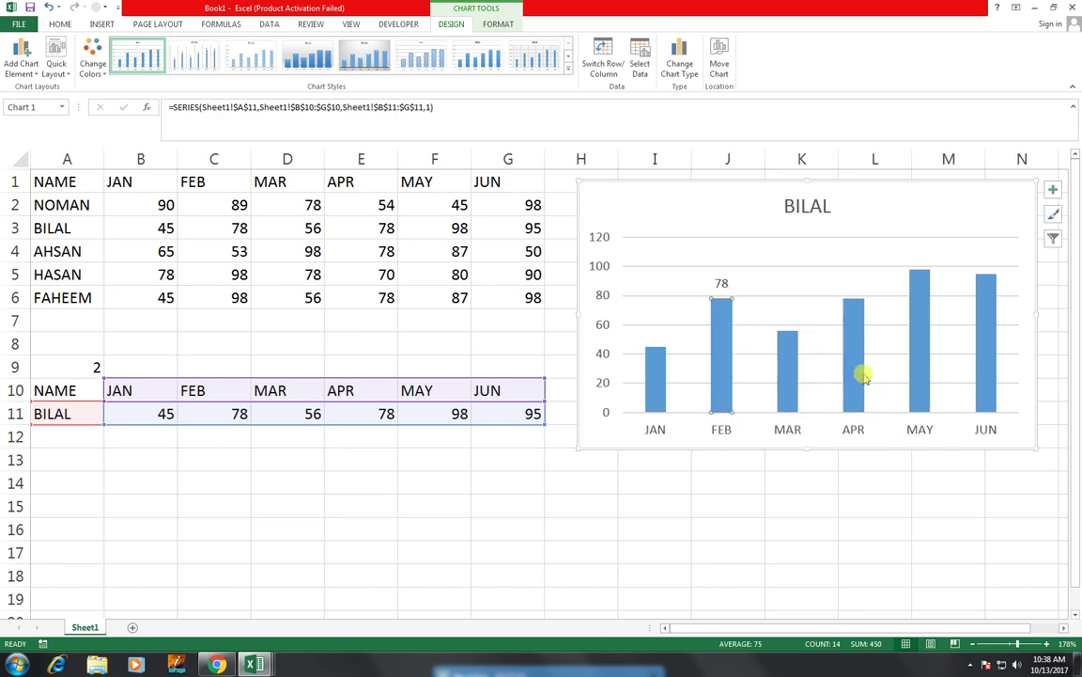
{"action": "left_click", "coordinate": [781, 359]}
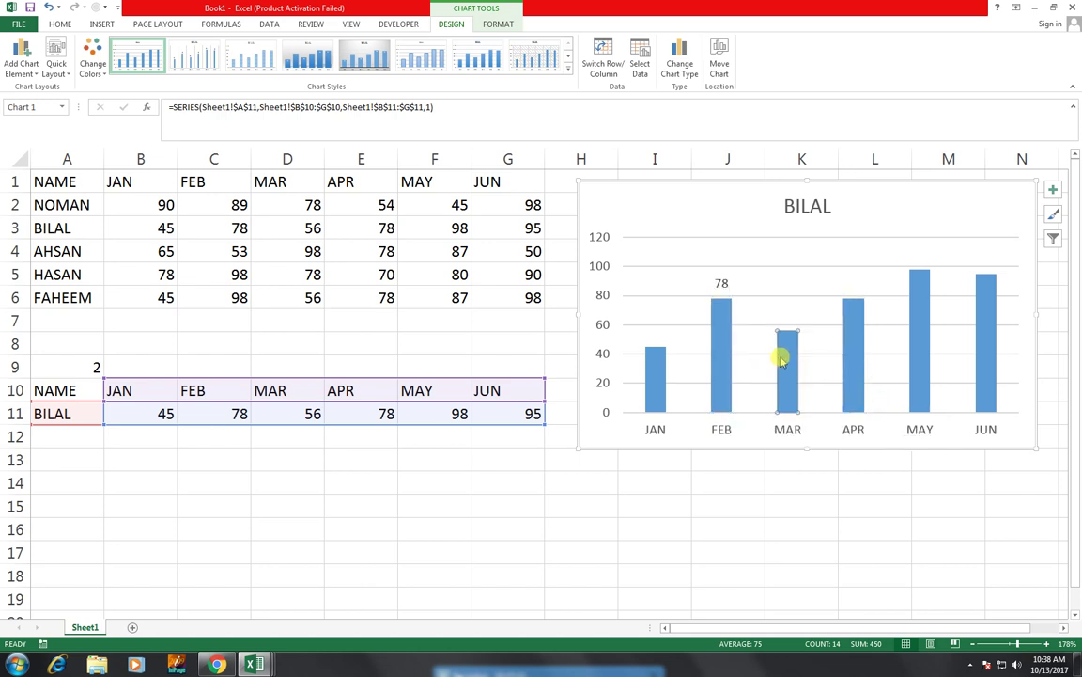
Add a data table with legend keys below the chart's columns.
{"action": "left_click", "coordinate": [855, 327]}
{"action": "right_click", "coordinate": [855, 327]}
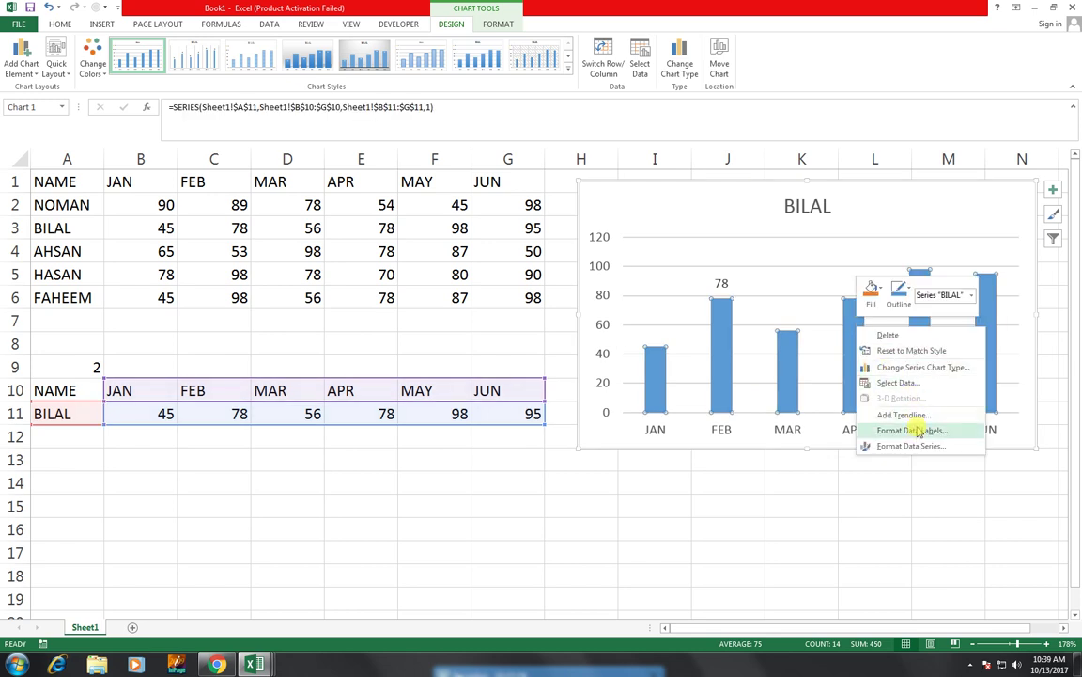
{"action": "left_click", "coordinate": [797, 355]}
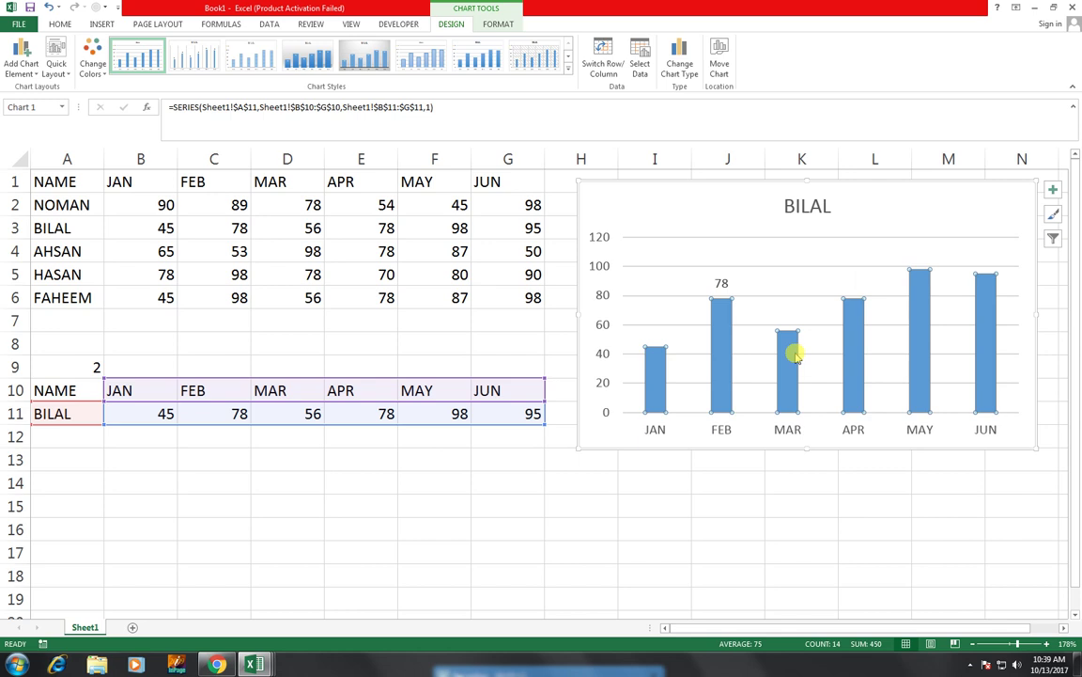
{"action": "right_click", "coordinate": [795, 355]}
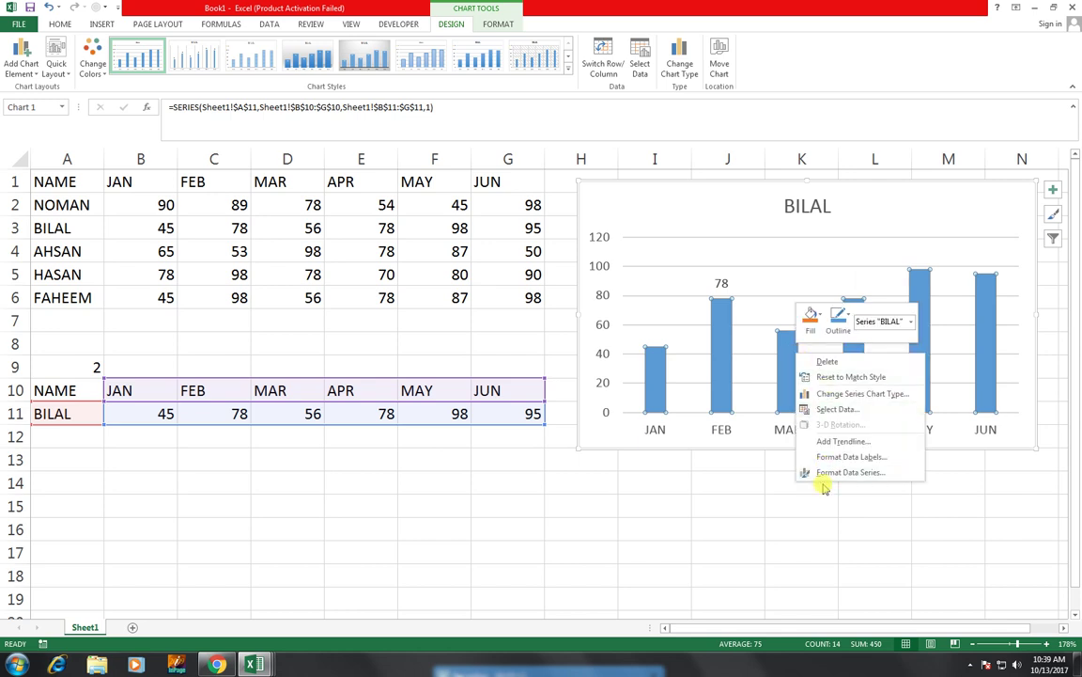
{"action": "left_click", "coordinate": [24, 57]}
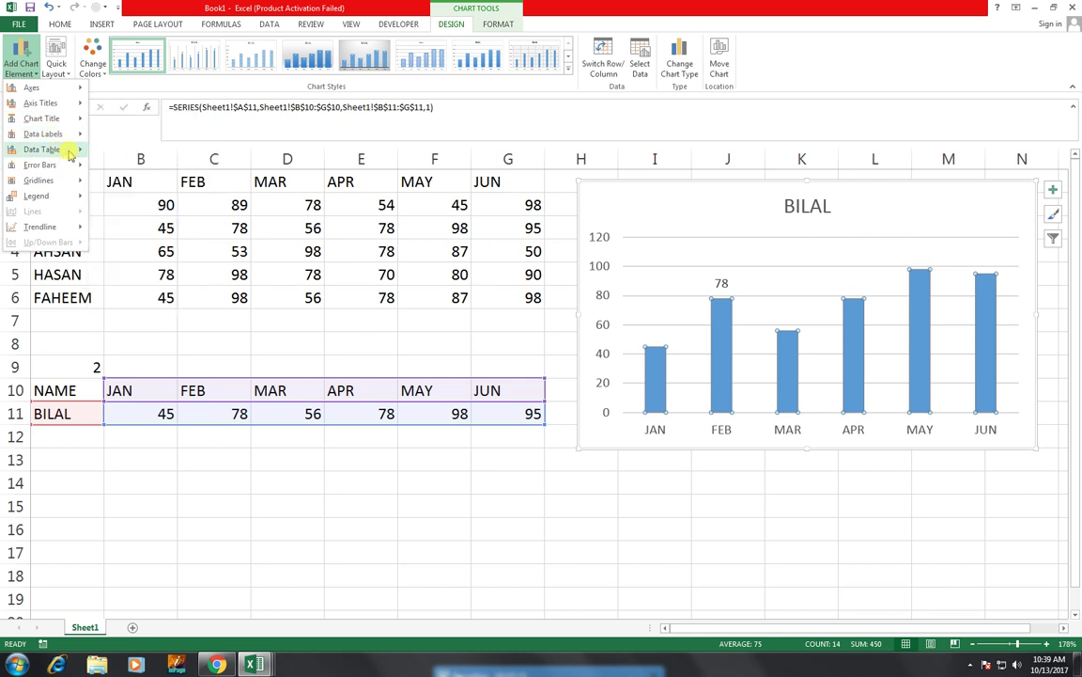
{"action": "mouse_move", "coordinate": [66, 149]}
{"action": "left_click", "coordinate": [138, 185]}
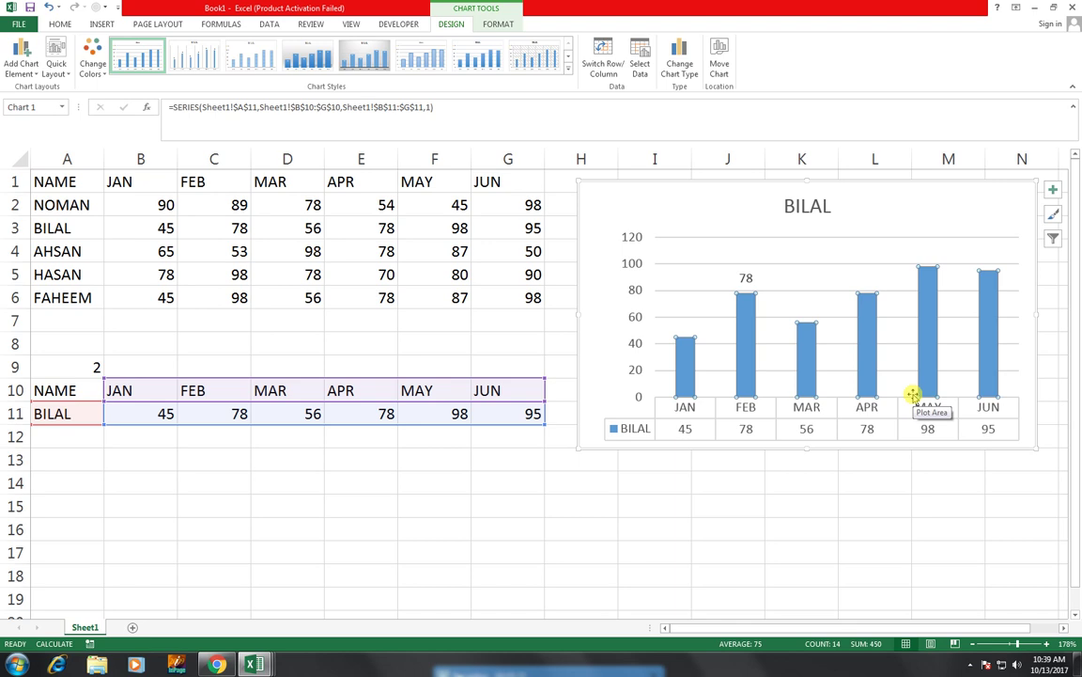
Undo the data table, the single FEB data label and the chart's last move.
{"action": "key", "text": "ctrl+z"}
{"action": "key", "text": "ctrl+z"}
{"action": "key", "text": "ctrl+z"}
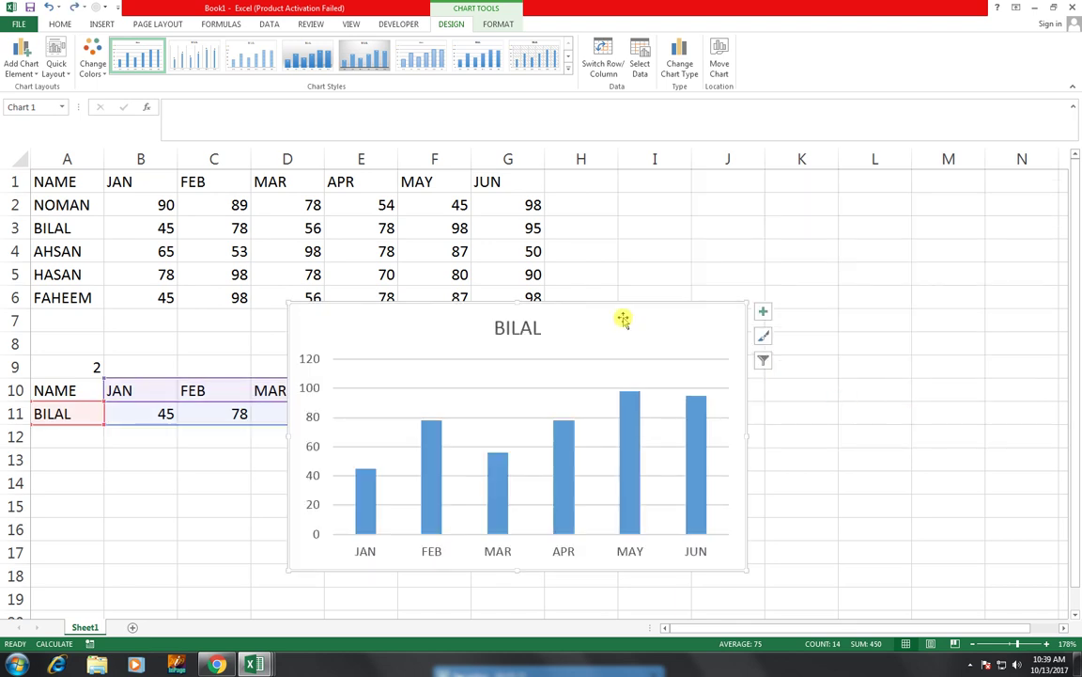
Shrink the chart and place it beside the table over columns H to N, and add data labels to the whole series.
{"action": "left_click_drag", "start_coordinate": [748, 302], "coordinate": [704, 331]}
{"action": "left_click_drag", "start_coordinate": [633, 327], "coordinate": [902, 187]}
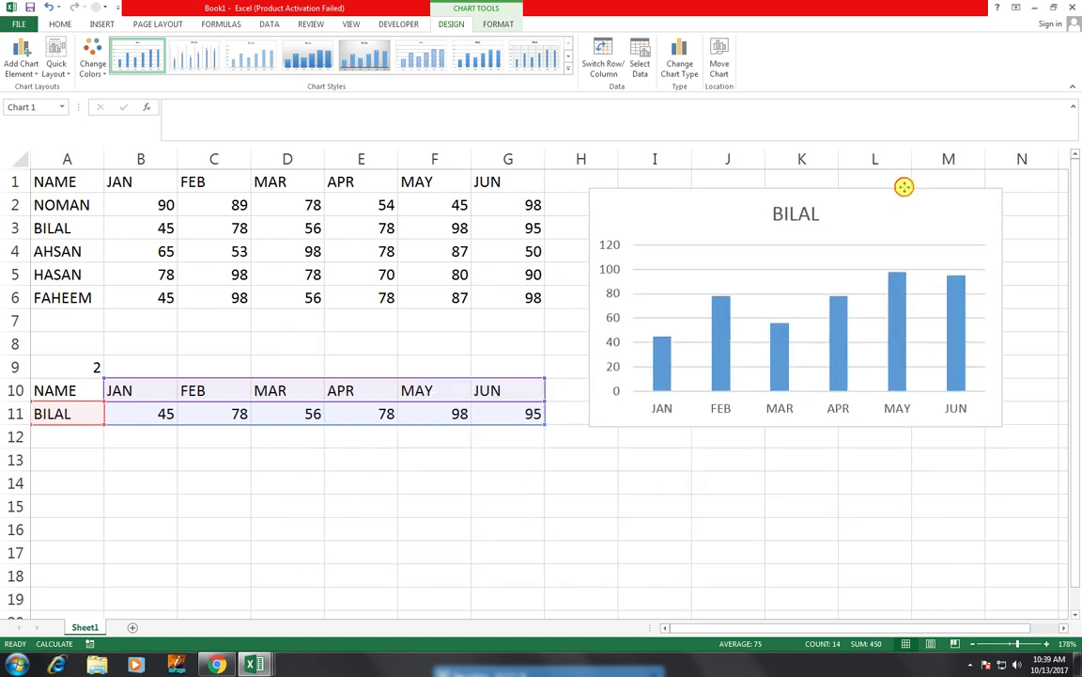
{"action": "left_click", "coordinate": [838, 329]}
{"action": "right_click", "coordinate": [838, 328]}
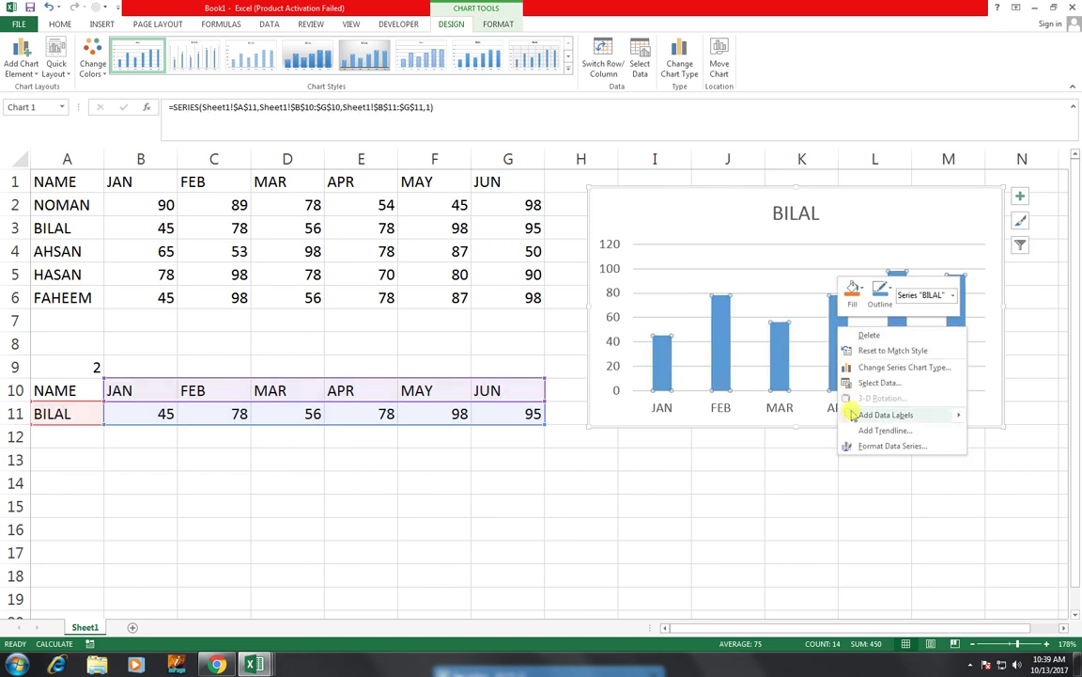
{"action": "mouse_move", "coordinate": [852, 414]}
{"action": "left_click", "coordinate": [994, 416]}
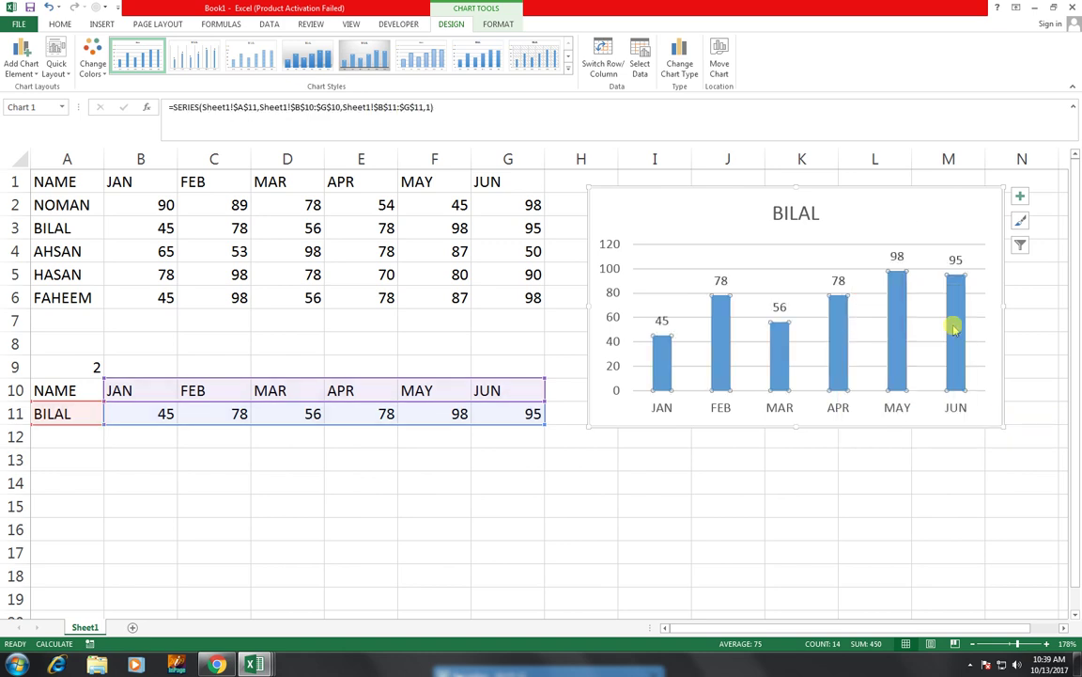
Open the format settings for all data labels and try the Inside Base position before returning them to Outside End.
{"action": "left_click", "coordinate": [897, 256]}
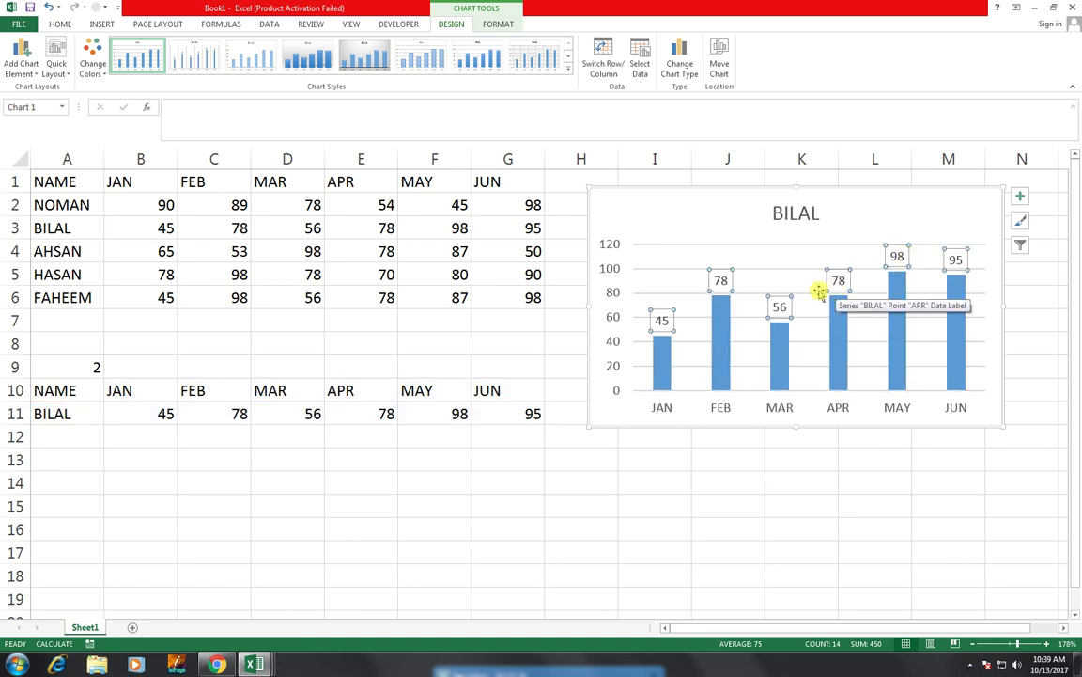
{"action": "right_click", "coordinate": [718, 280]}
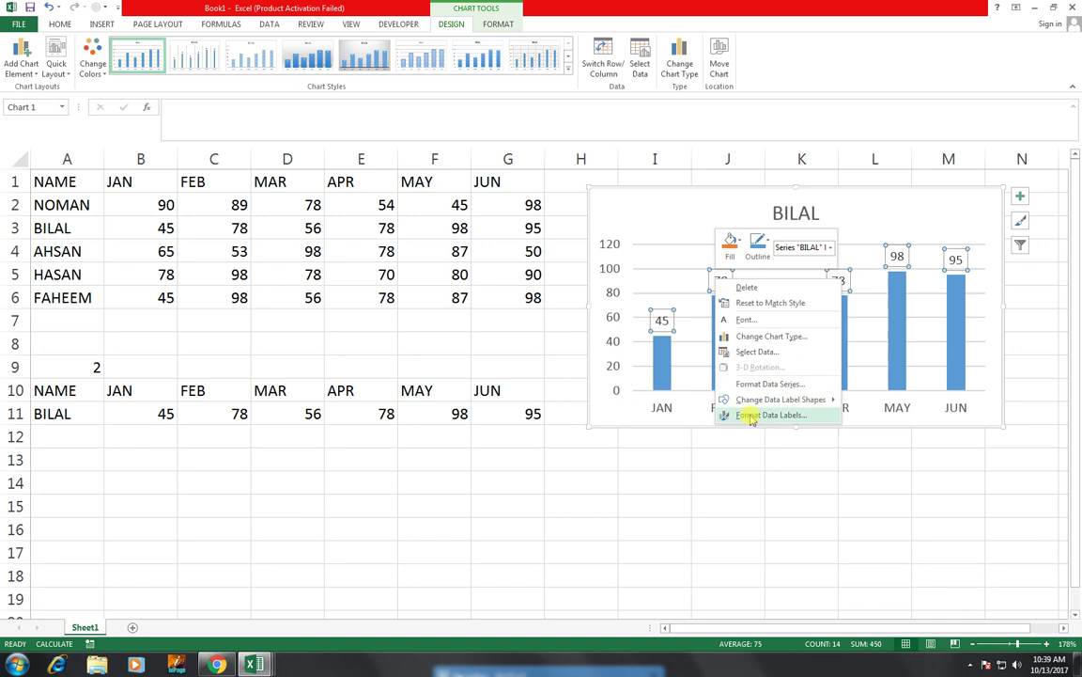
{"action": "left_click", "coordinate": [751, 419]}
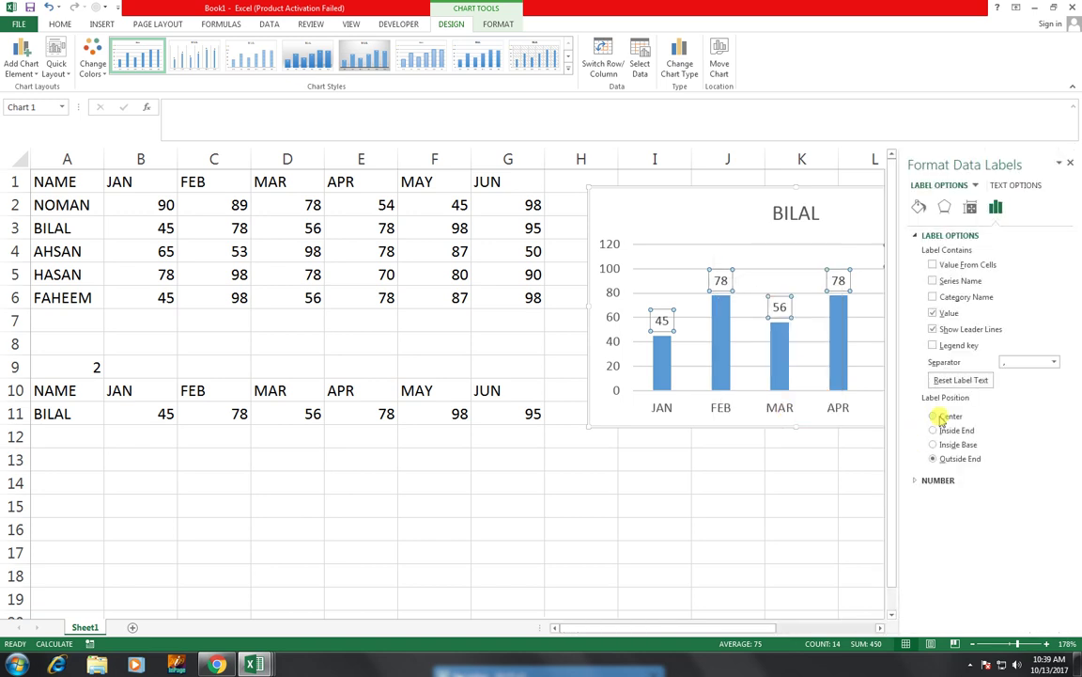
{"action": "left_click", "coordinate": [933, 445]}
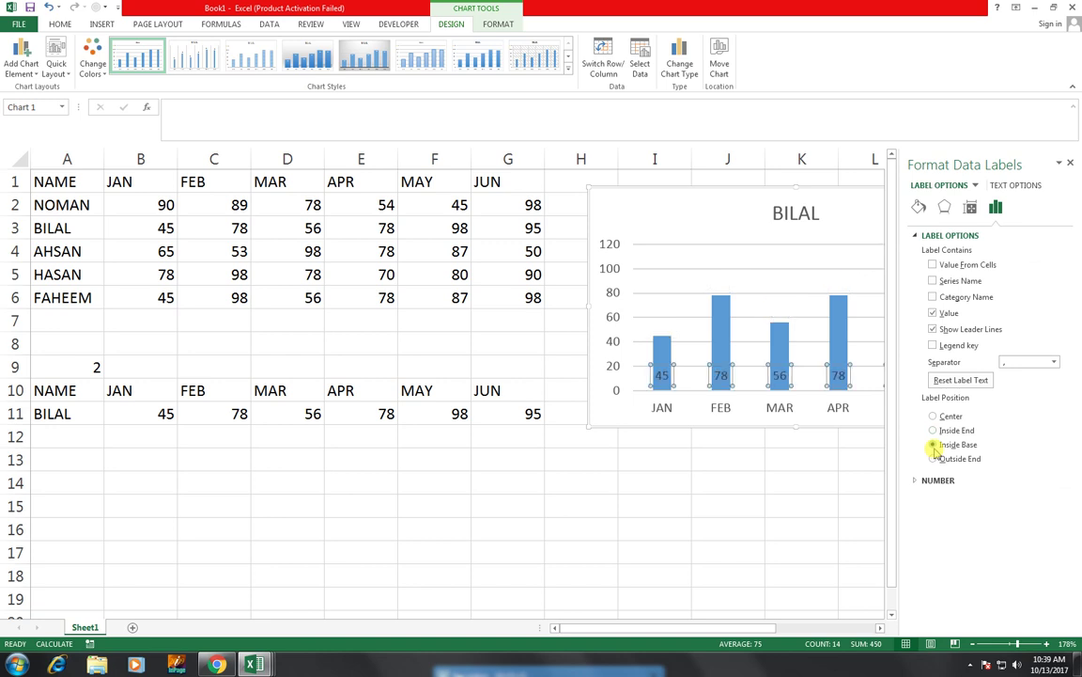
{"action": "left_click", "coordinate": [933, 459]}
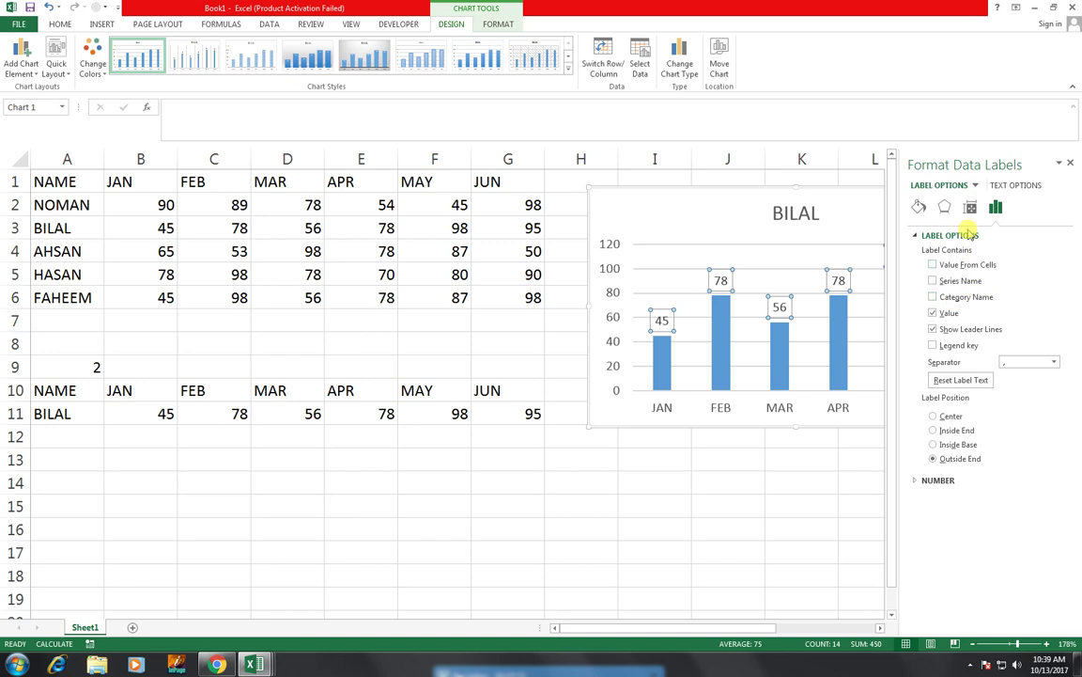
Give the data labels a shadow with 57% transparency, 108% size, 90° angle and 4 pt distance, and deselect the chart.
{"action": "left_click", "coordinate": [946, 206]}
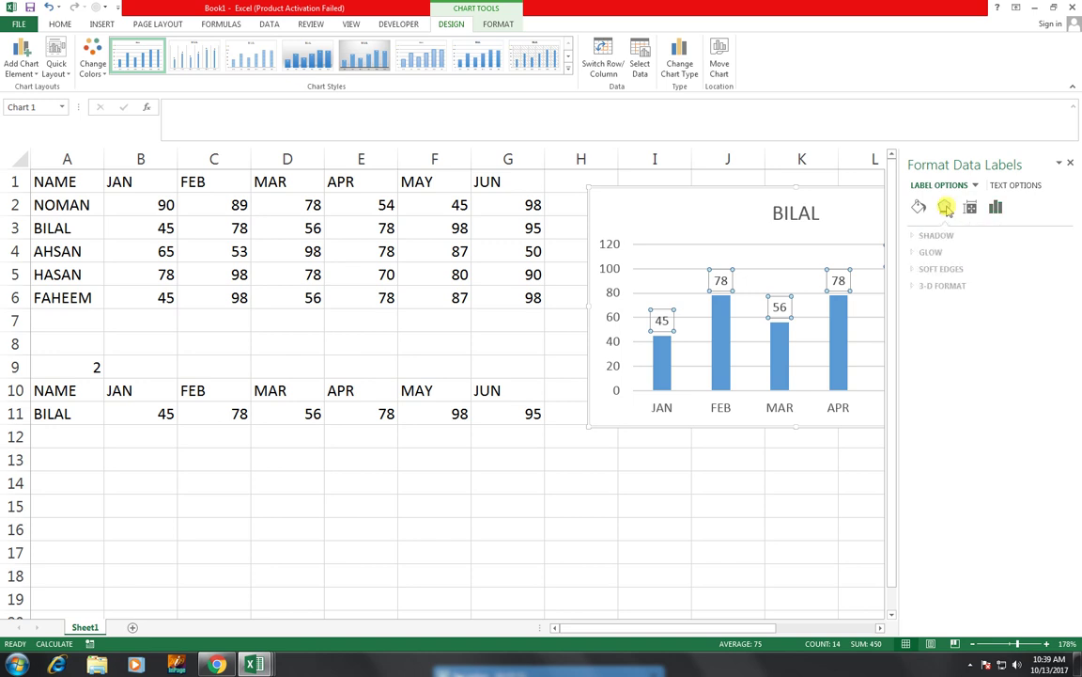
{"action": "left_click", "coordinate": [917, 286]}
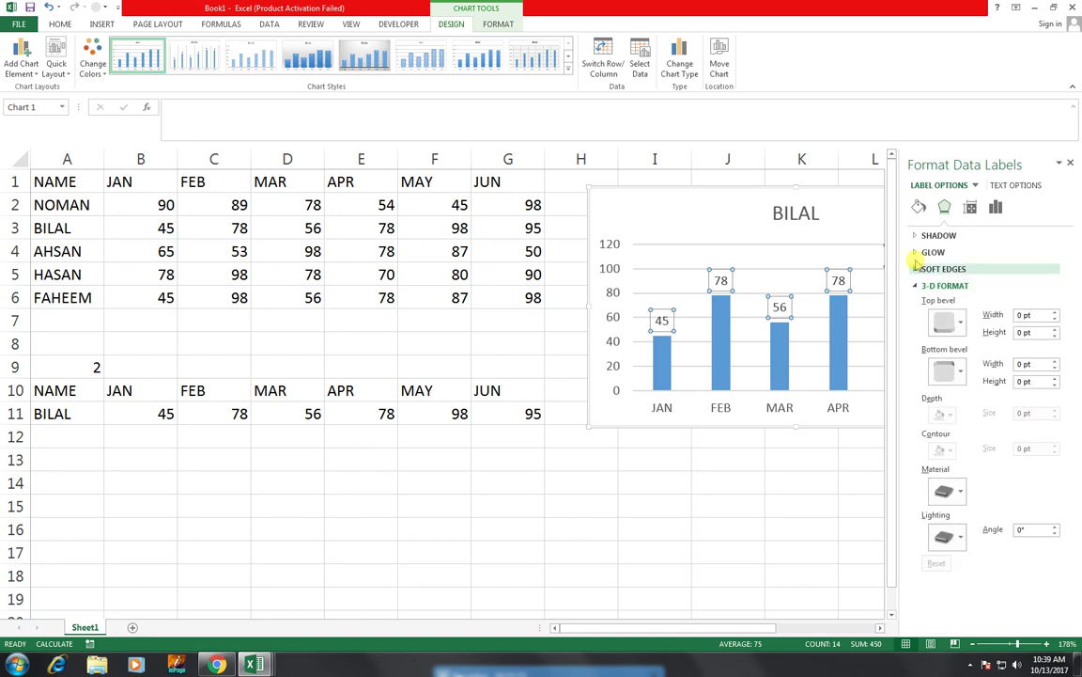
{"action": "left_click", "coordinate": [917, 236]}
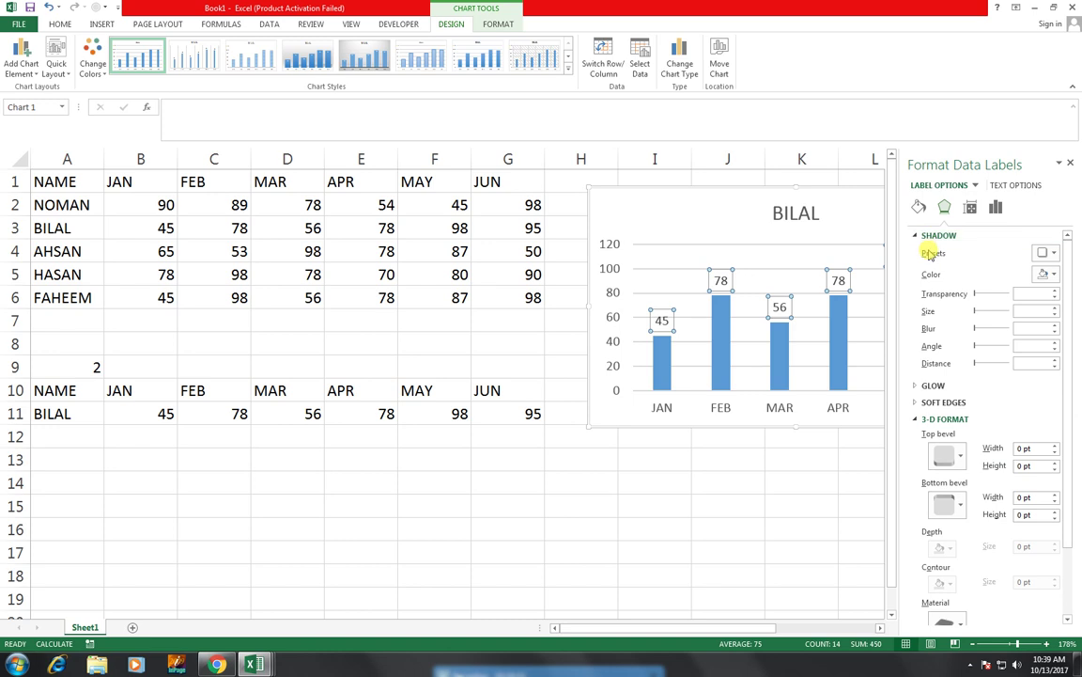
{"action": "left_click", "coordinate": [930, 419]}
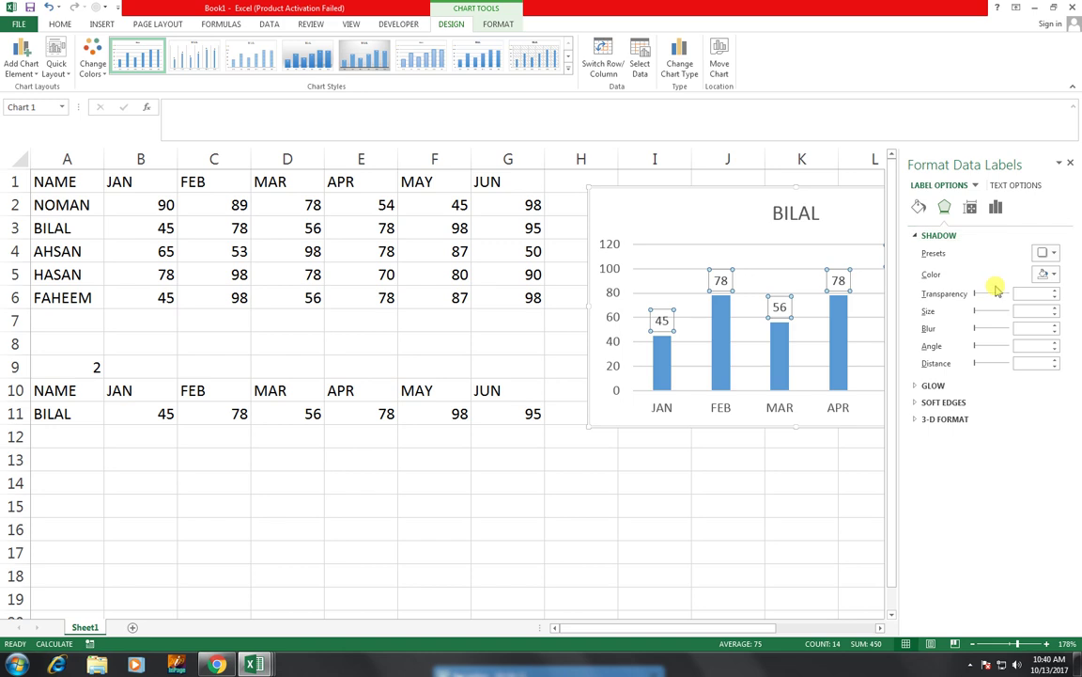
{"action": "left_click_drag", "start_coordinate": [984, 309], "coordinate": [994, 314]}
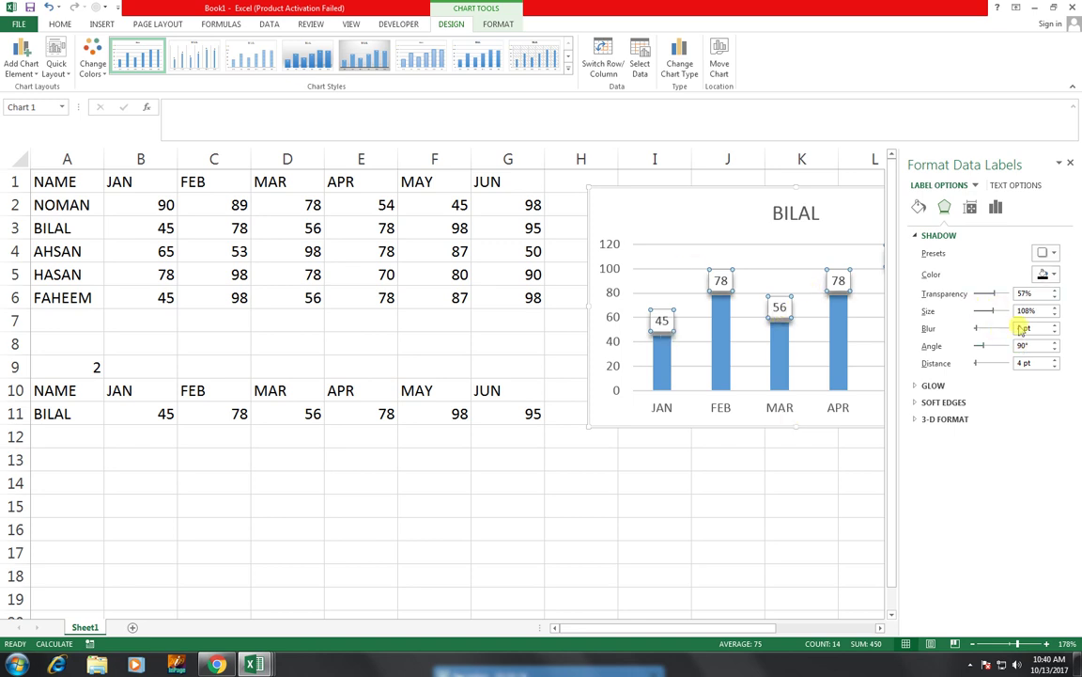
{"action": "left_click_drag", "start_coordinate": [980, 327], "coordinate": [977, 327]}
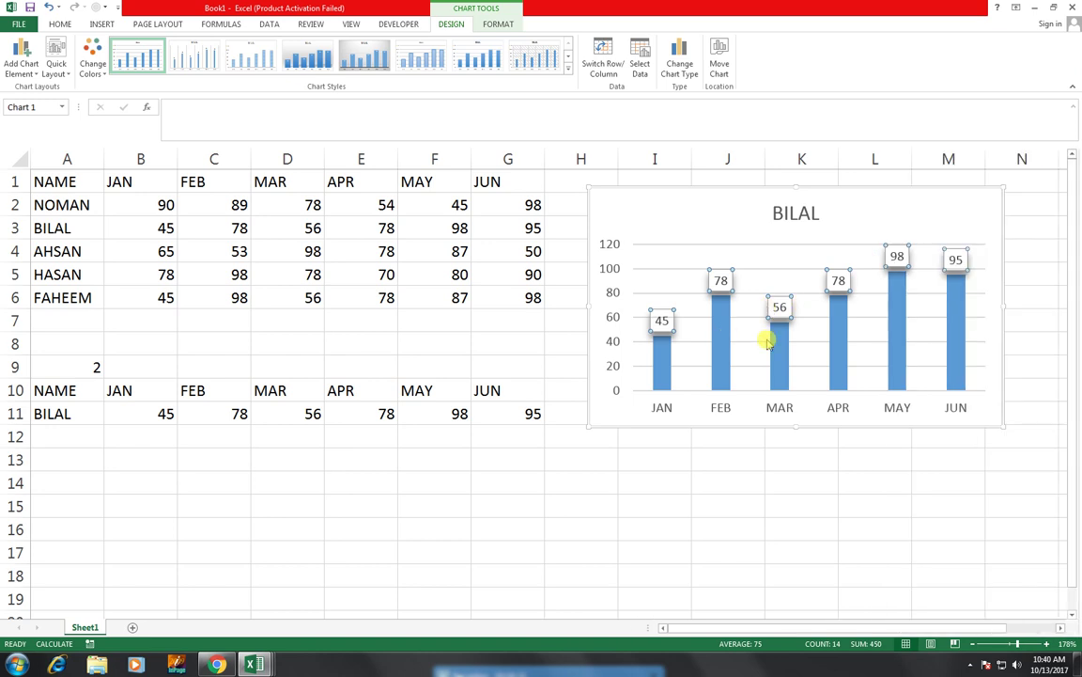
{"action": "left_click", "coordinate": [669, 500]}
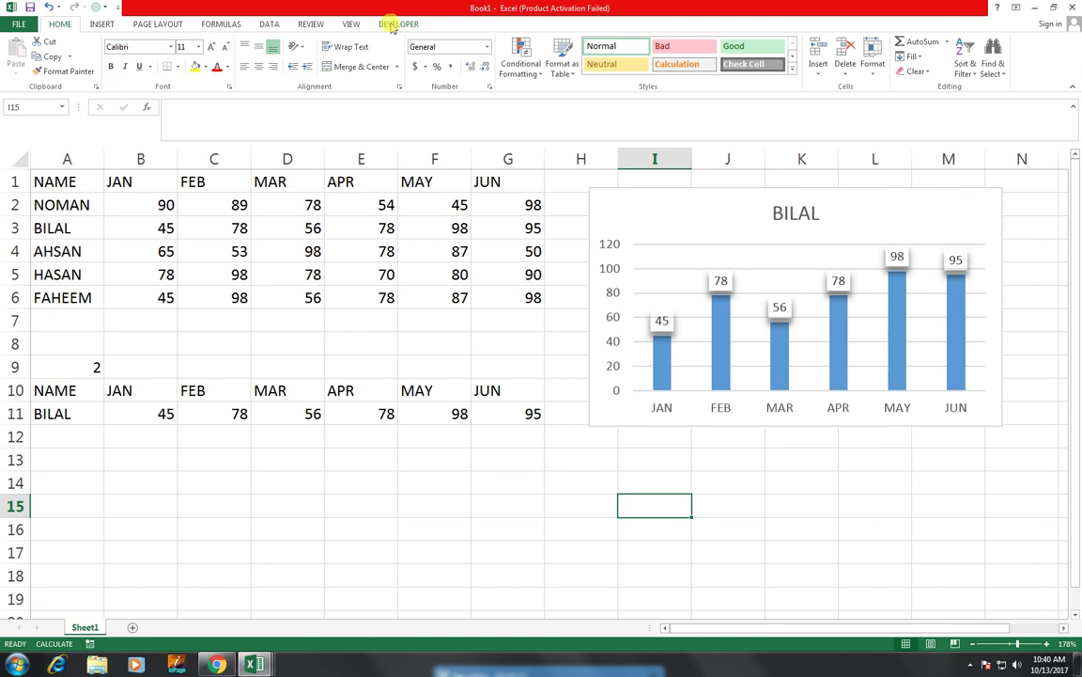
Hide the Developer tab through the ribbon customization options.
{"action": "left_click", "coordinate": [18, 24]}
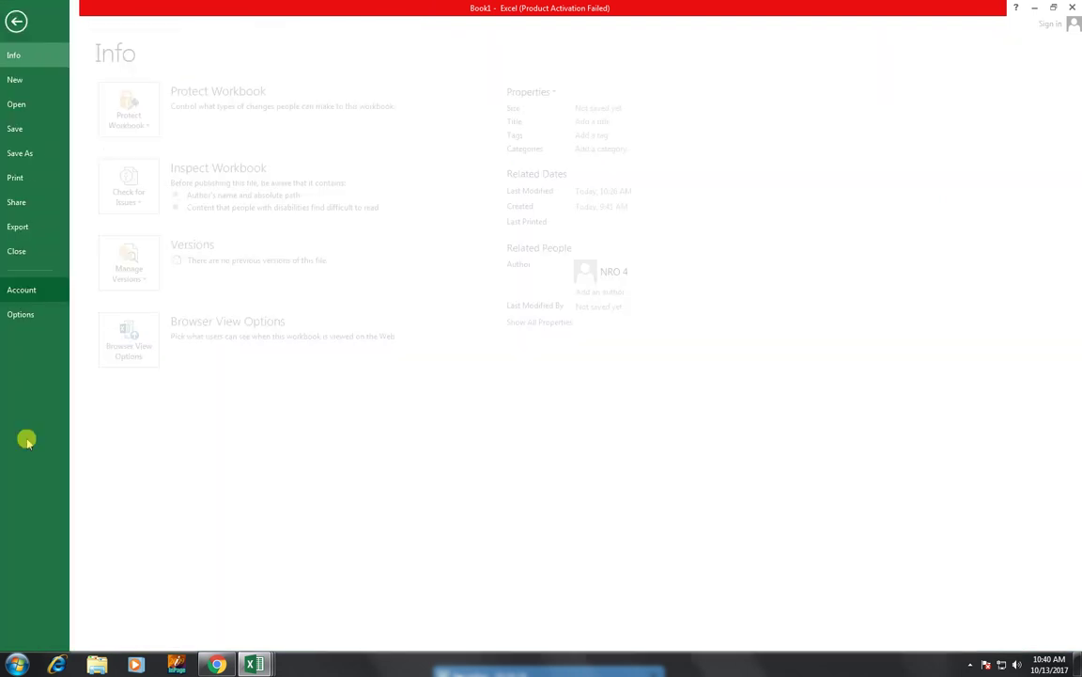
{"action": "left_click", "coordinate": [42, 317]}
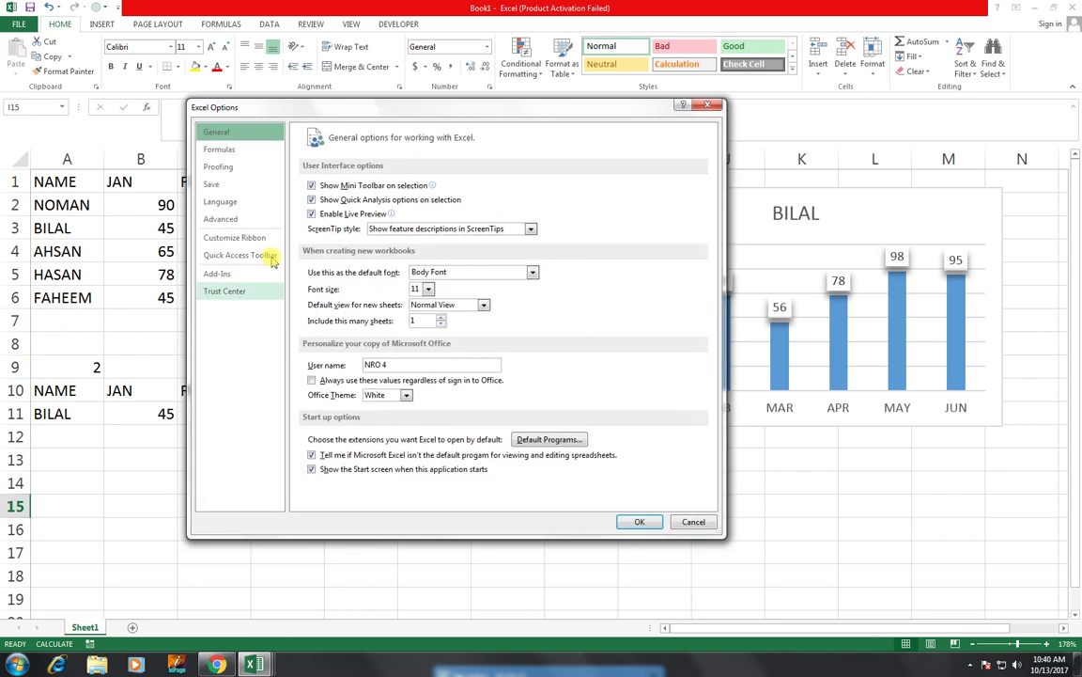
{"action": "left_click", "coordinate": [263, 242]}
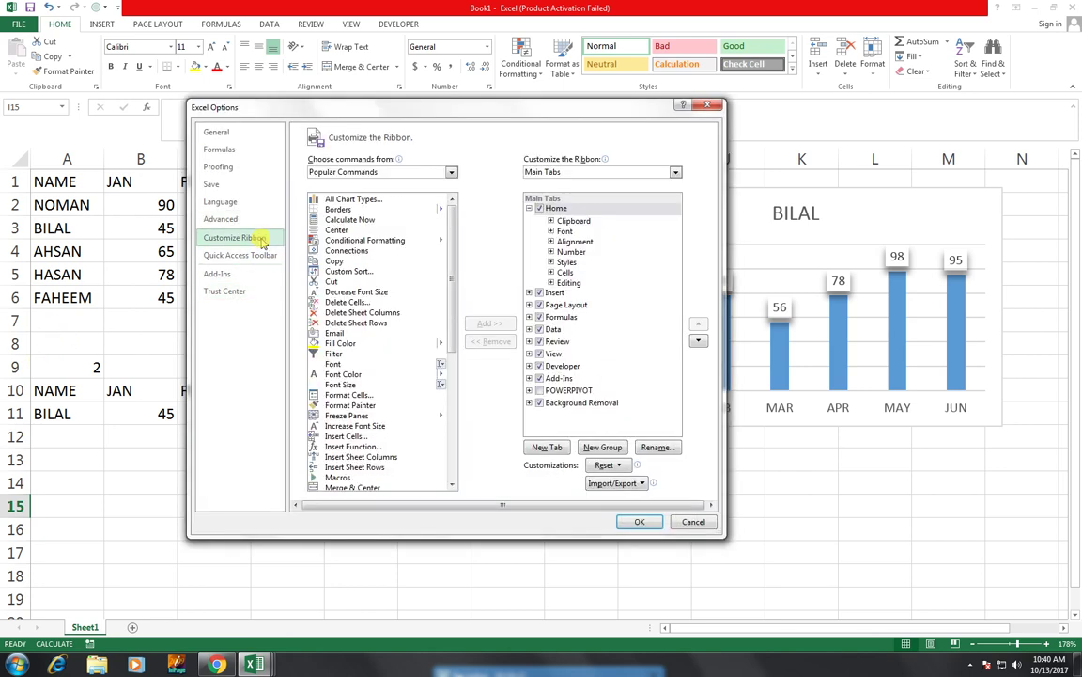
{"action": "left_click", "coordinate": [554, 366]}
{"action": "left_click", "coordinate": [637, 522]}
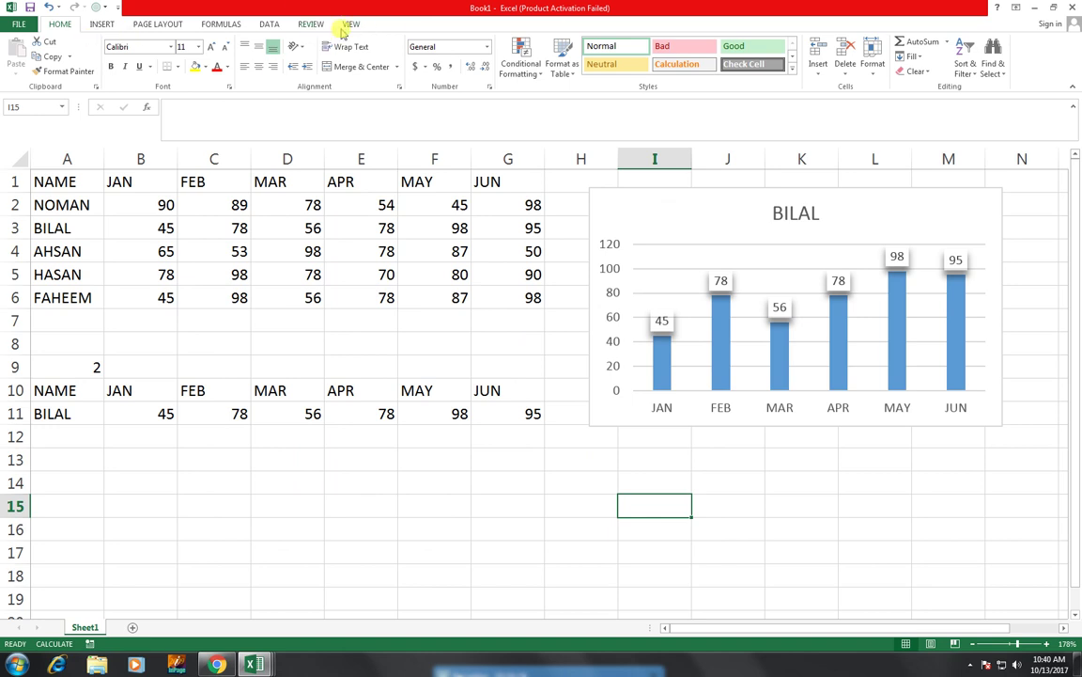
Enable the Developer tab in the ribbon customization options.
{"action": "left_click", "coordinate": [28, 25]}
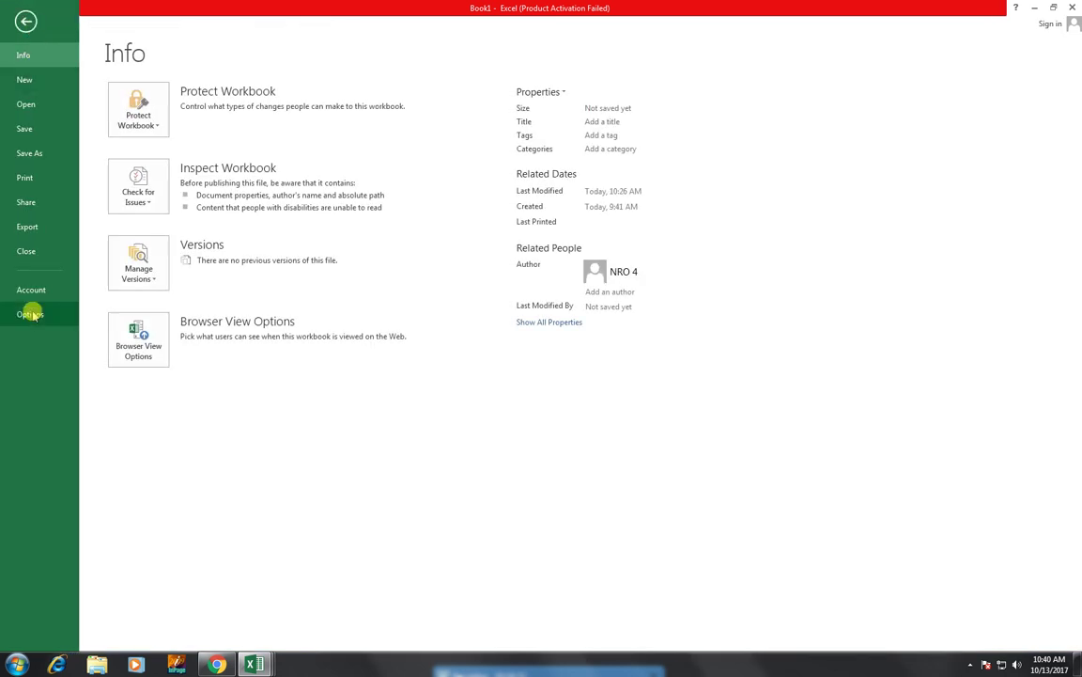
{"action": "left_click", "coordinate": [31, 315]}
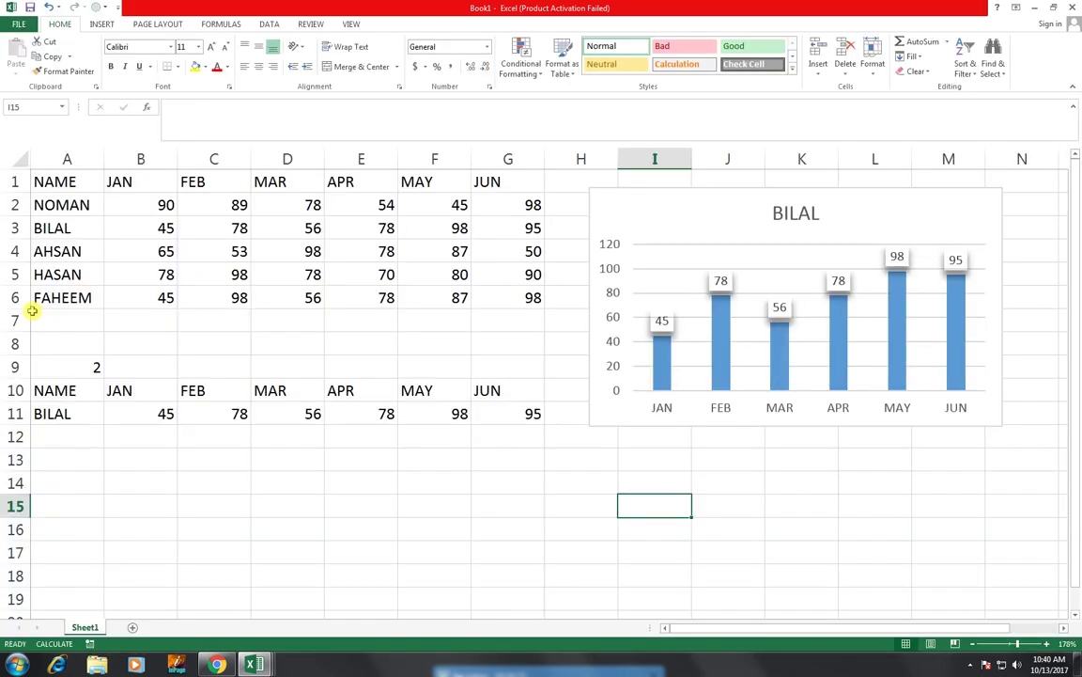
{"action": "left_click", "coordinate": [275, 239]}
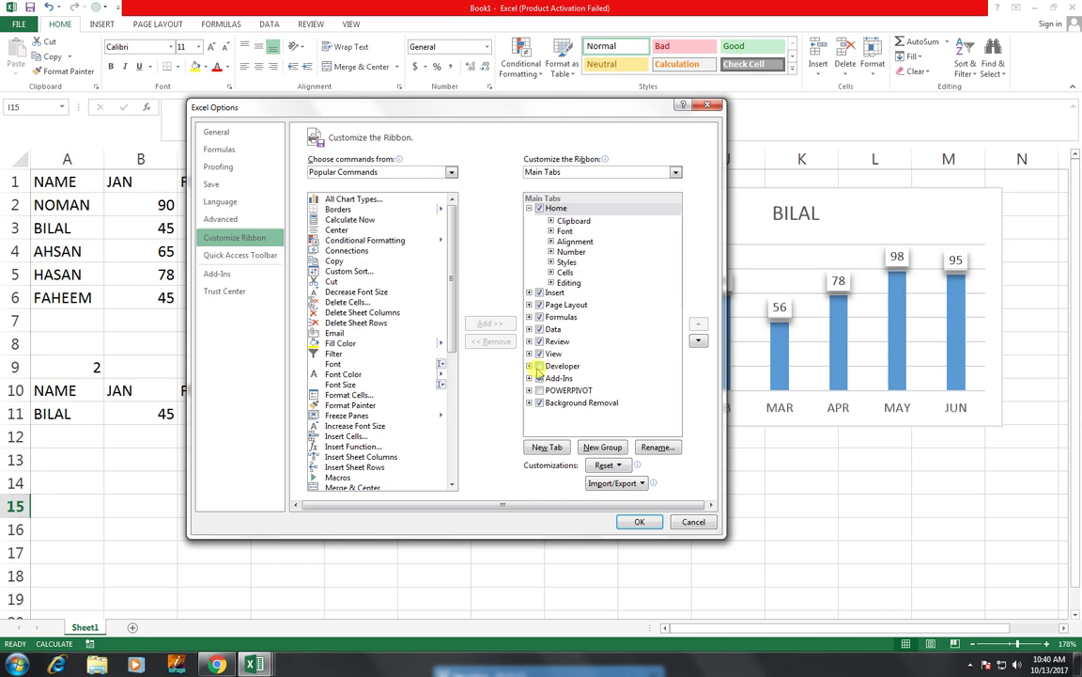
{"action": "left_click", "coordinate": [540, 365]}
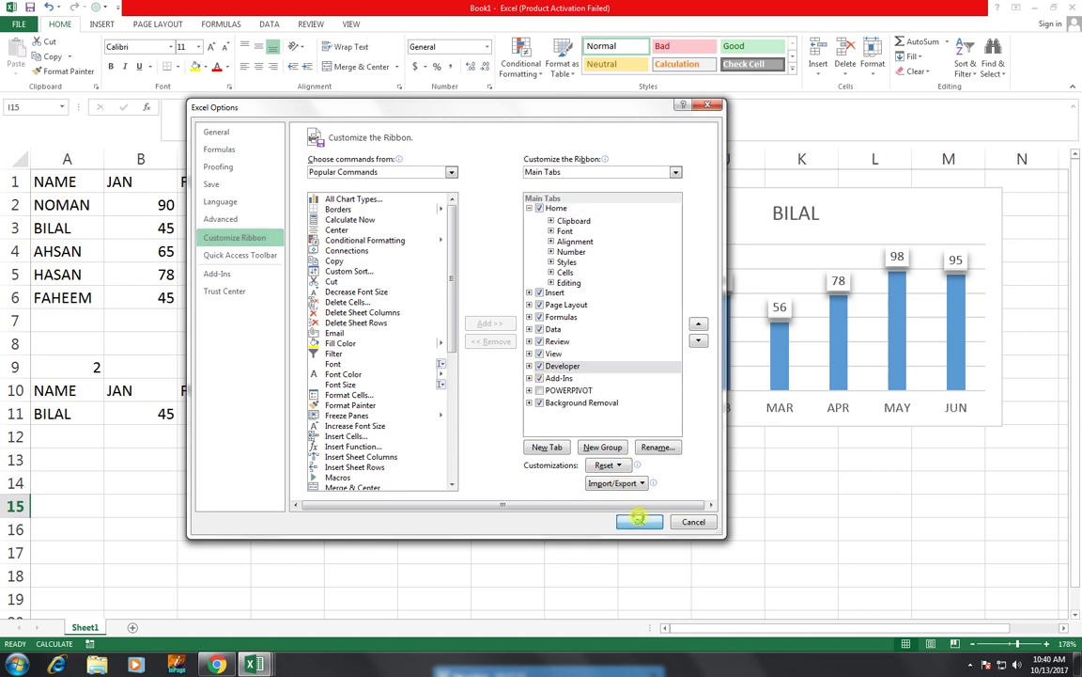
{"action": "left_click", "coordinate": [646, 522]}
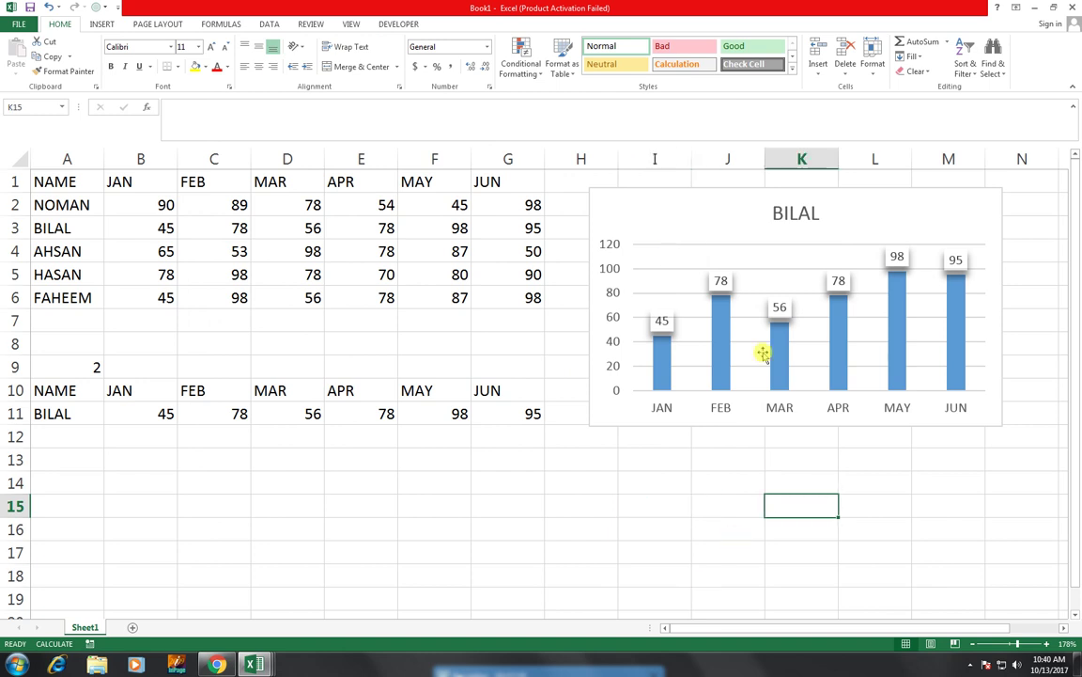
Apply the chart style with a dark grey background and gradient blue columns to the column chart.
{"action": "left_click", "coordinate": [695, 193]}
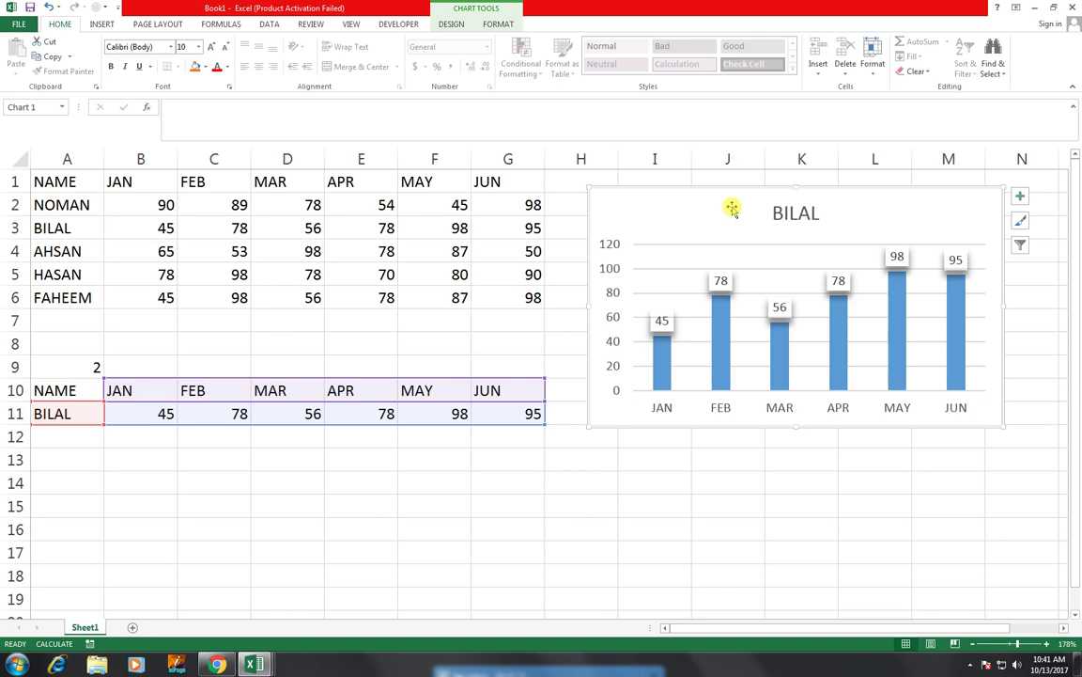
{"action": "left_click", "coordinate": [455, 24]}
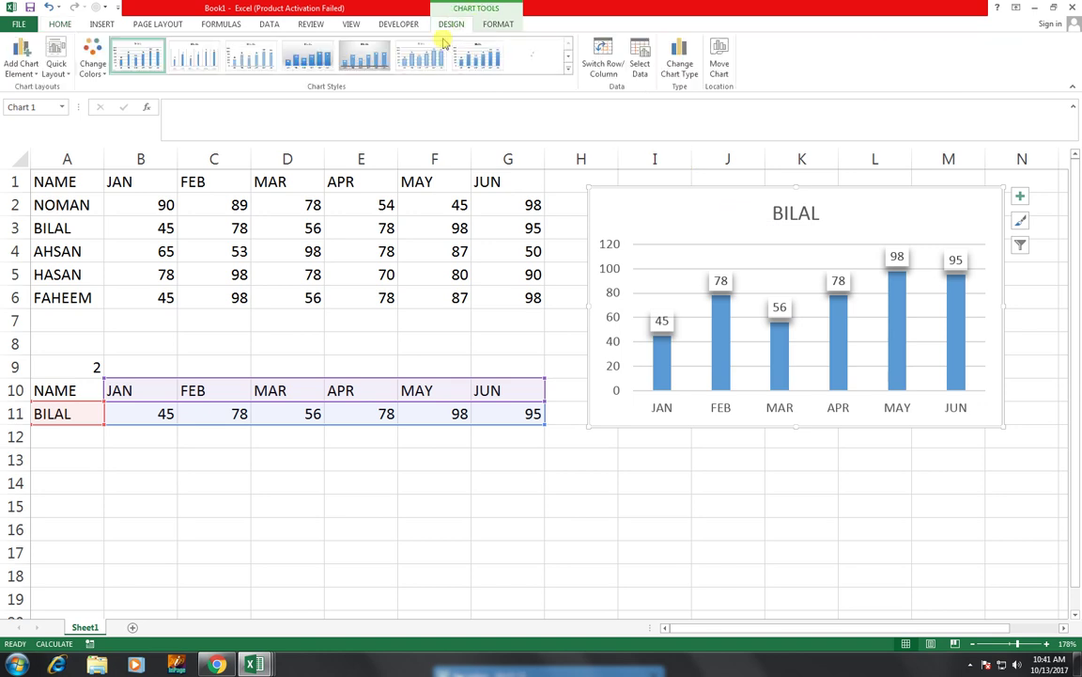
{"action": "left_click", "coordinate": [568, 69]}
{"action": "left_click", "coordinate": [139, 90]}
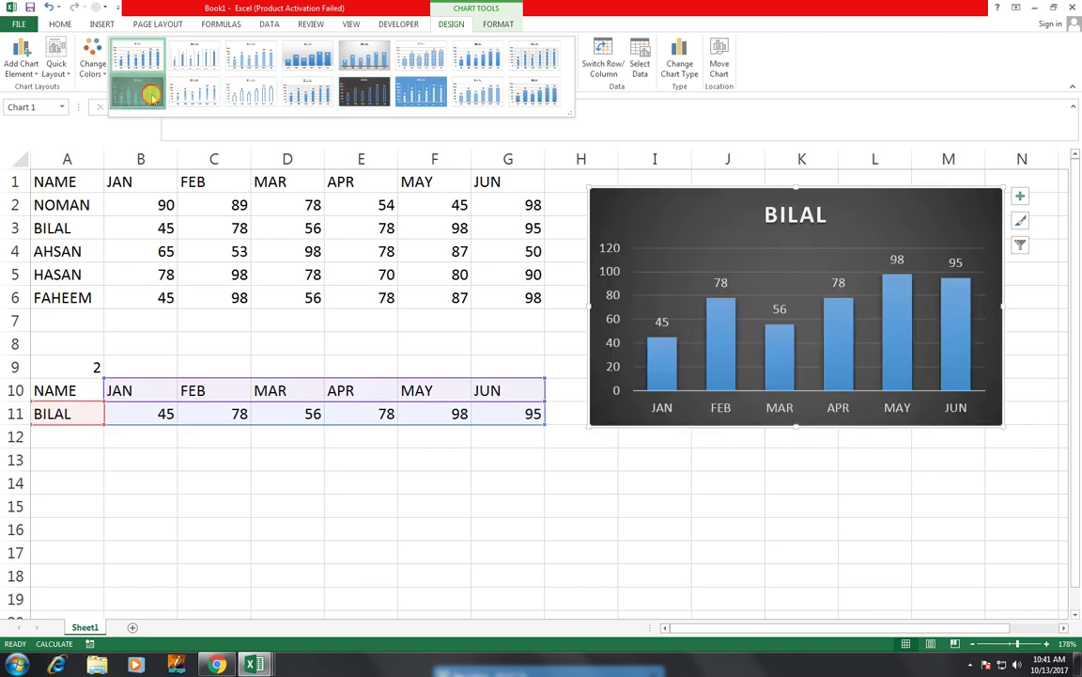
Give all the chart's data labels a shadow with 57% transparency, 149% size, 4 pt blur, 90° angle and 4 pt distance.
{"action": "left_click", "coordinate": [851, 298]}
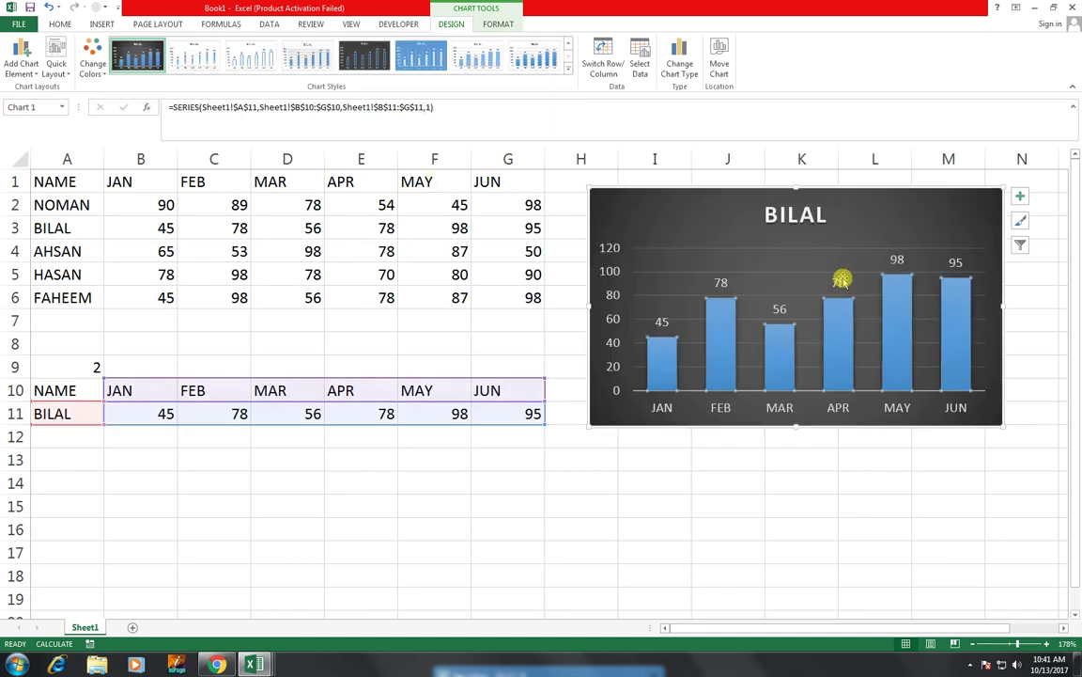
{"action": "left_click", "coordinate": [840, 281]}
{"action": "right_click", "coordinate": [842, 281]}
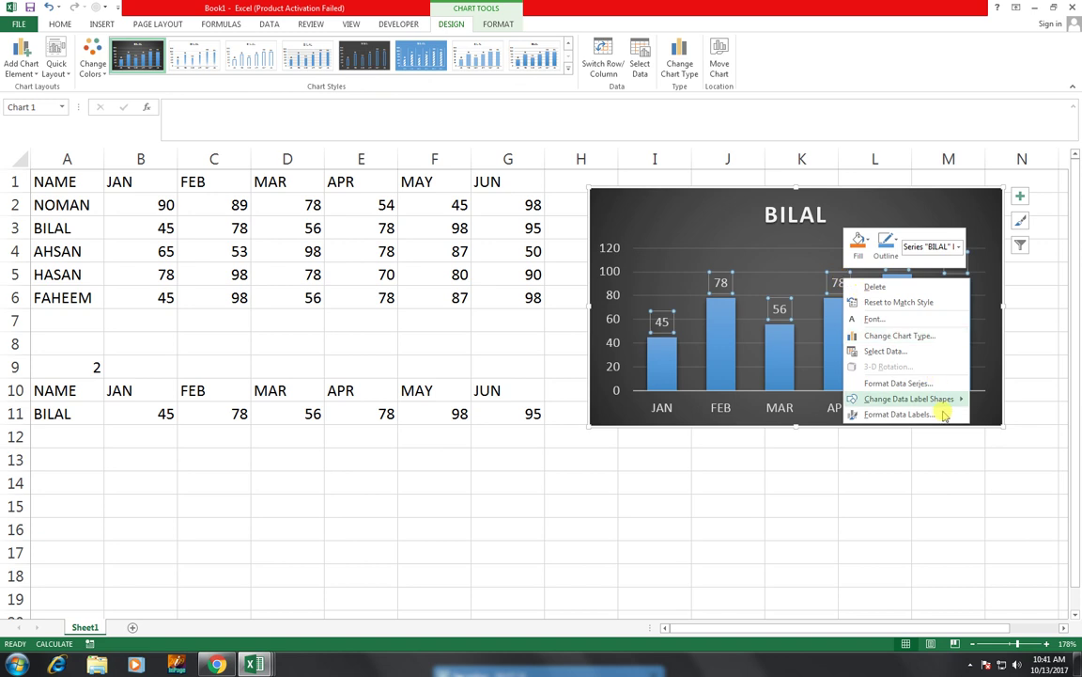
{"action": "left_click", "coordinate": [913, 415]}
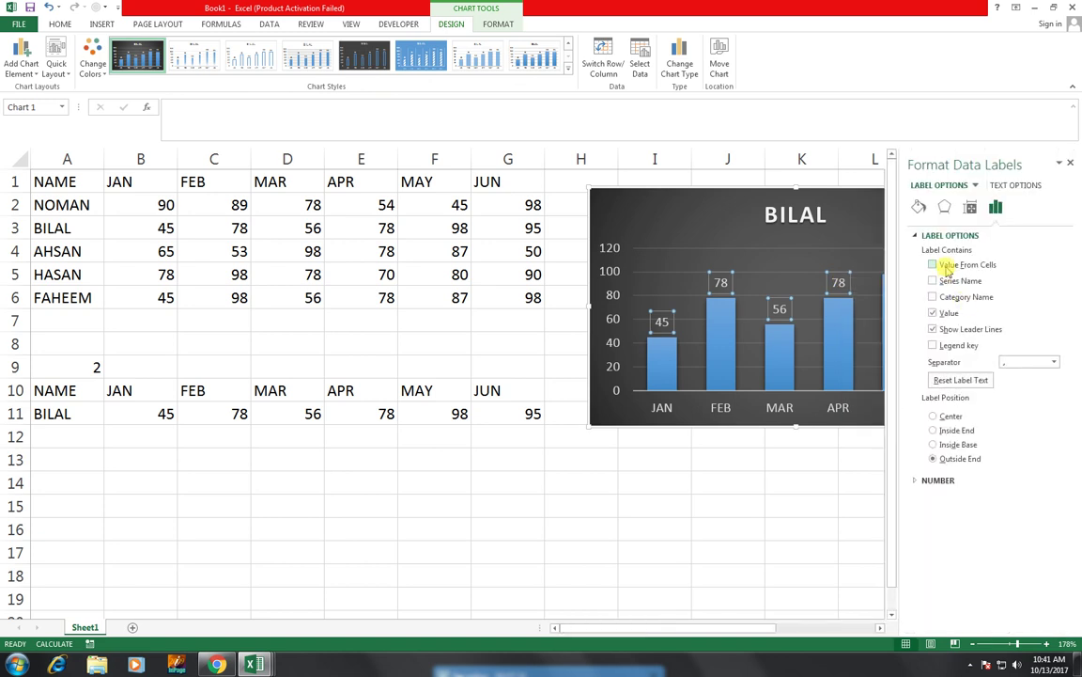
{"action": "left_click", "coordinate": [945, 209]}
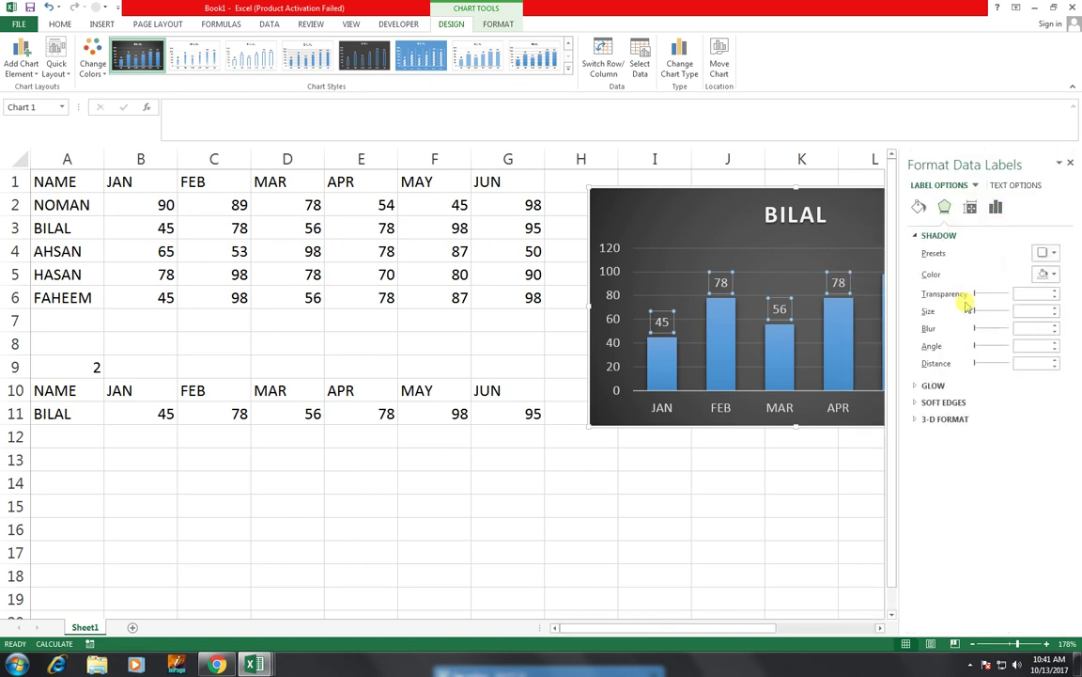
{"action": "left_click_drag", "start_coordinate": [980, 313], "coordinate": [989, 313]}
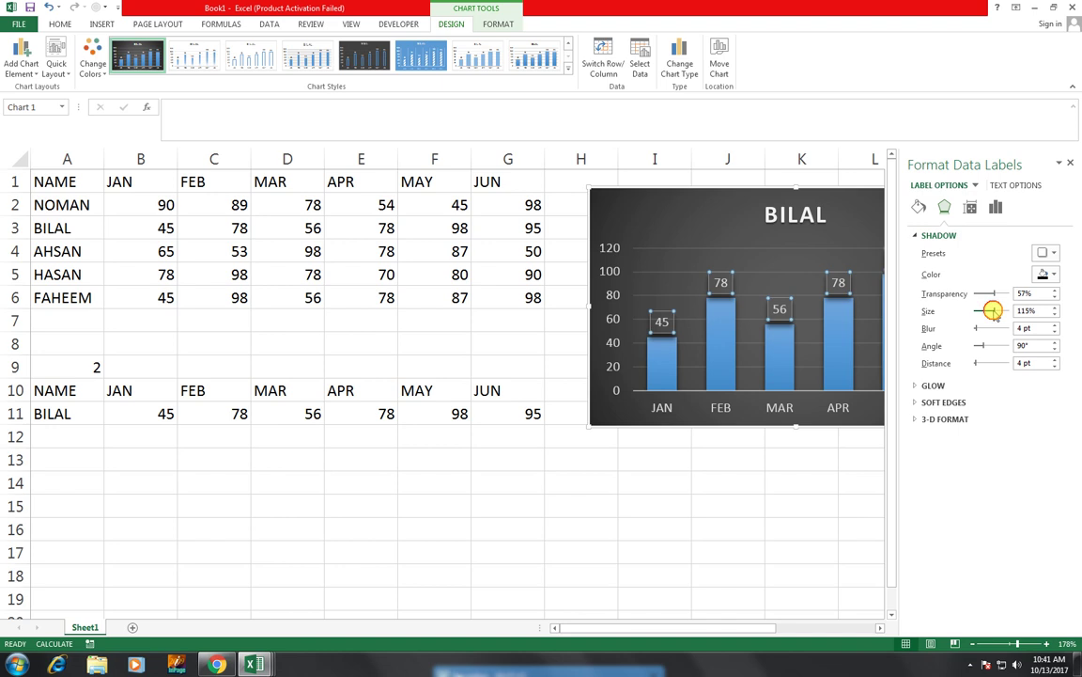
{"action": "left_click_drag", "start_coordinate": [993, 311], "coordinate": [1004, 311]}
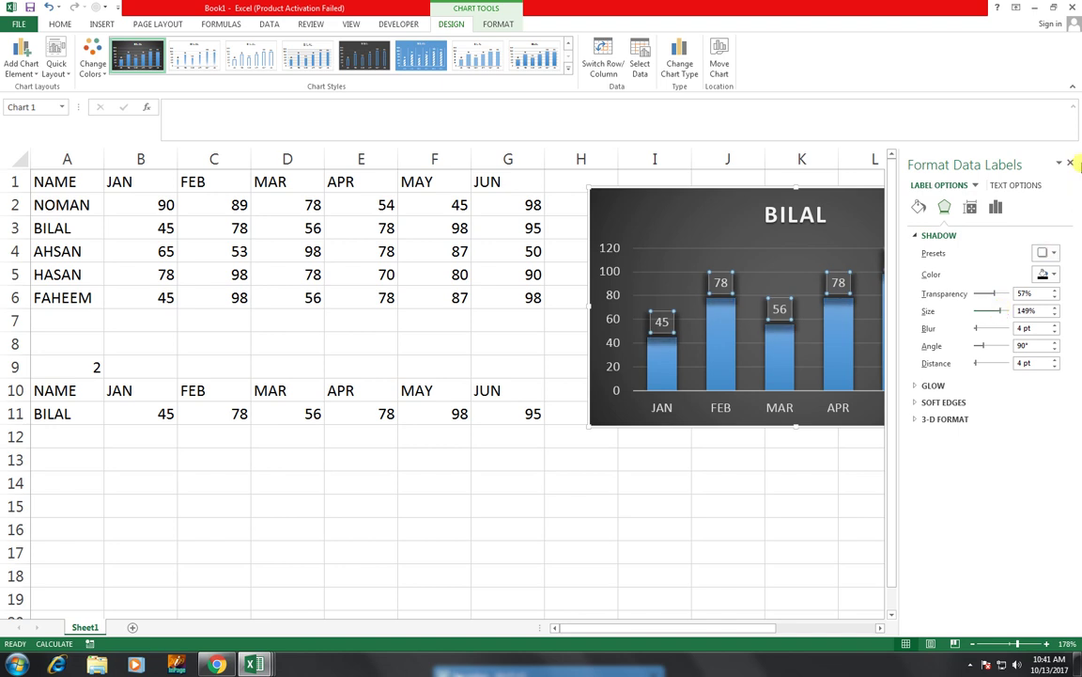
{"action": "left_click", "coordinate": [1071, 163]}
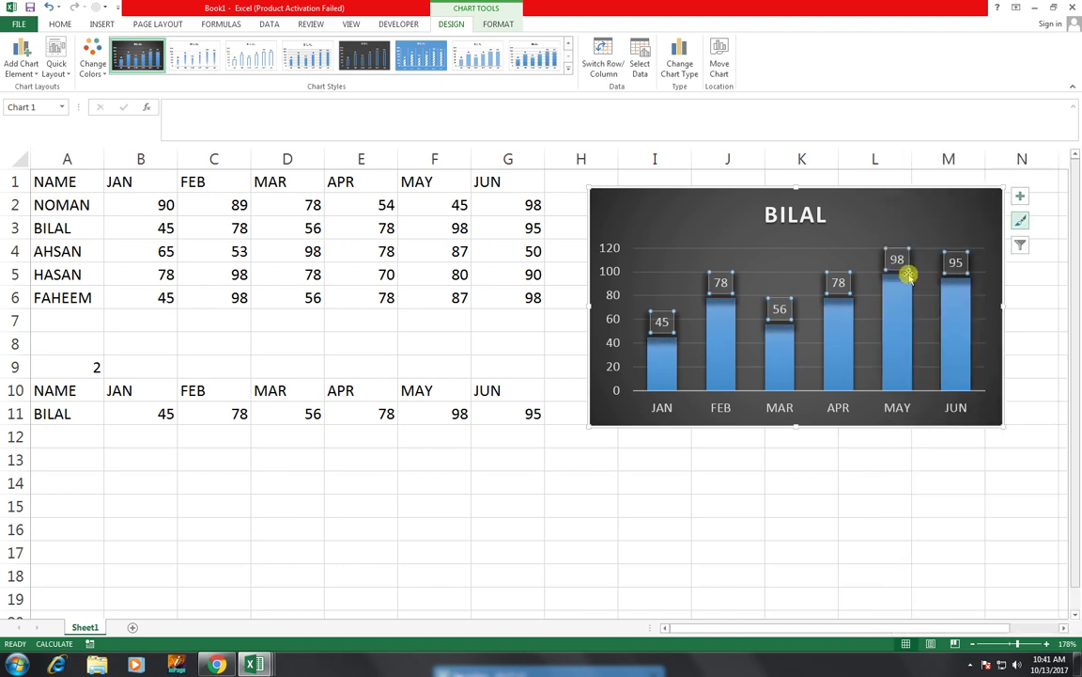
Test the dynamic chart by entering 1, 3 and 5 in turn in the lookup cell A9.
{"action": "left_click", "coordinate": [94, 370]}
{"action": "key", "text": "Delete"}
{"action": "type", "text": "1"}
{"action": "key", "text": "Tab"}
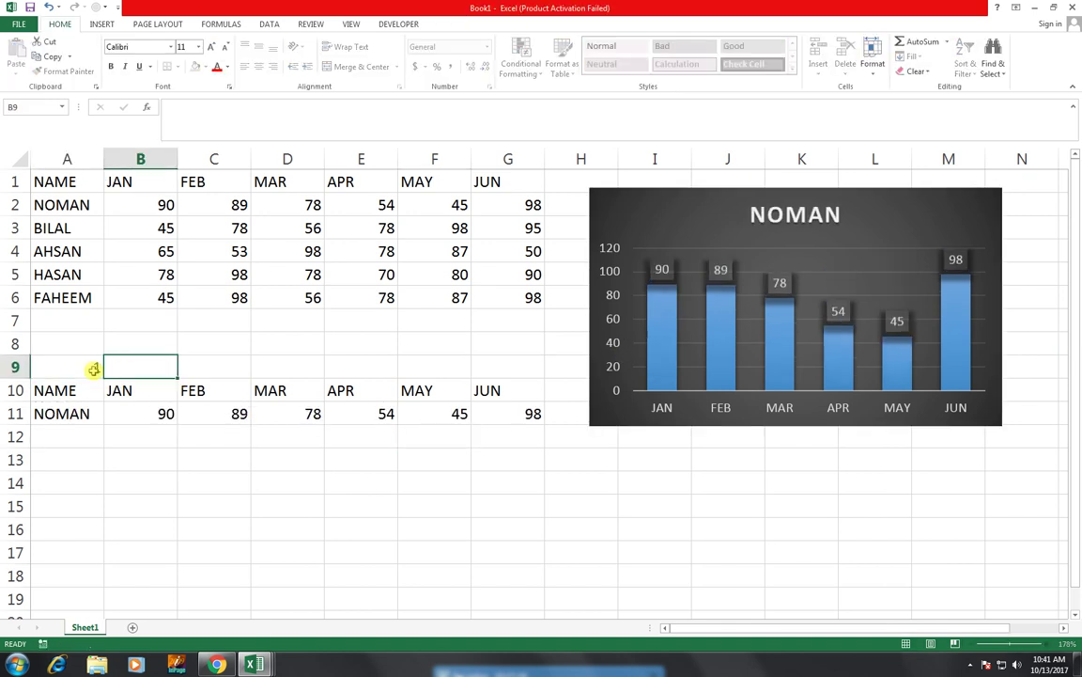
{"action": "left_click", "coordinate": [94, 369]}
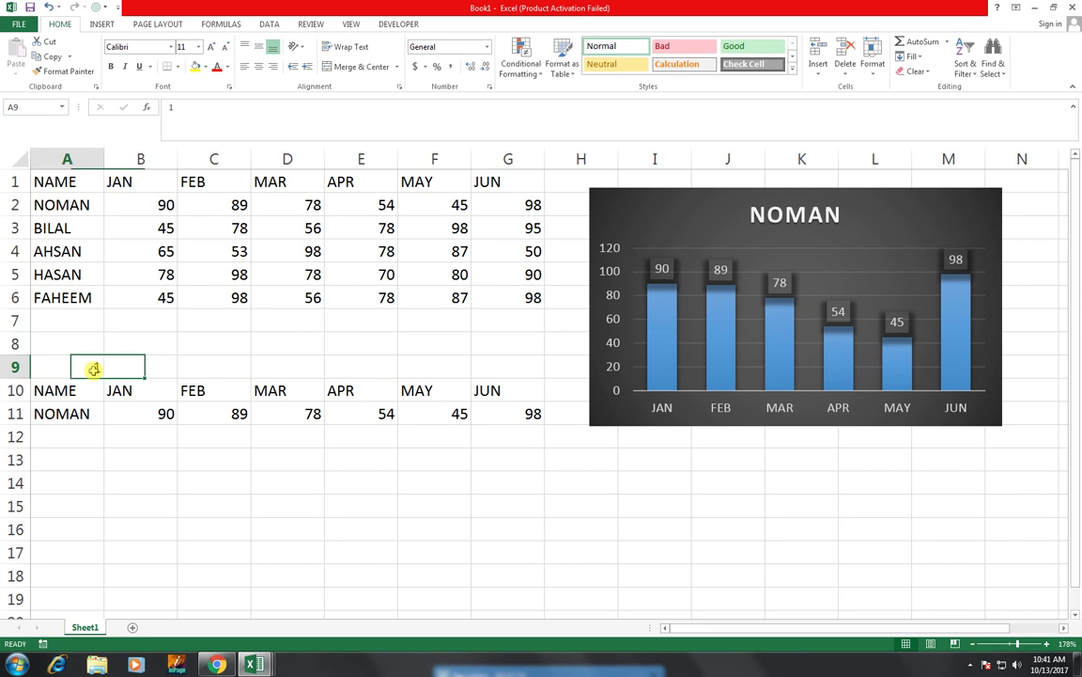
{"action": "type", "text": "3"}
{"action": "key", "text": "Tab"}
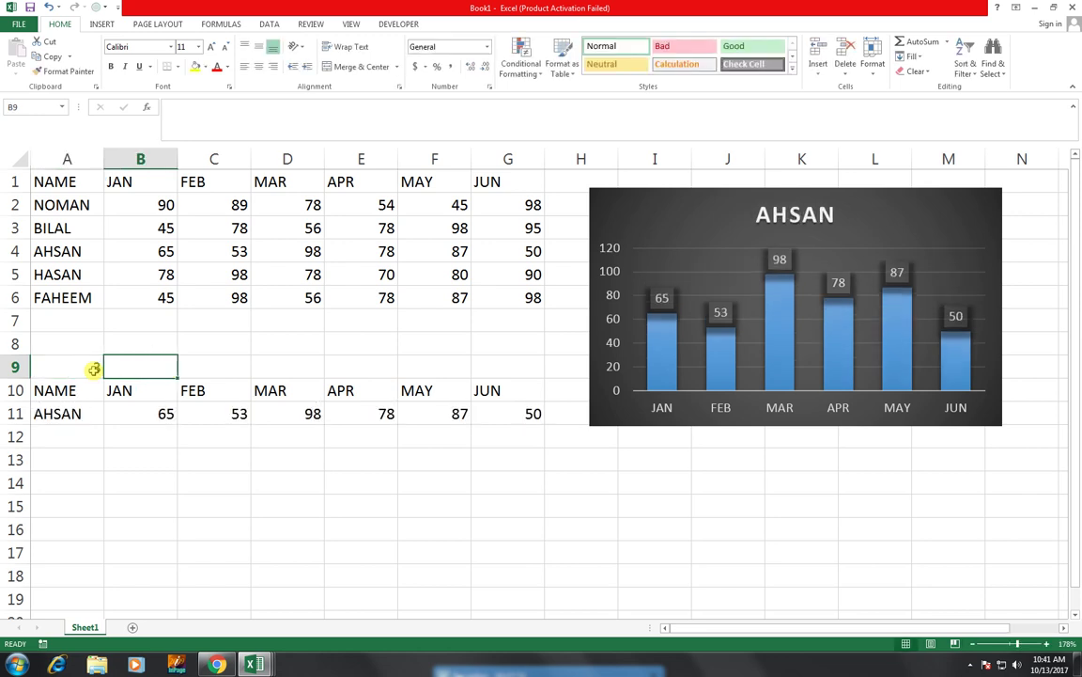
{"action": "left_click", "coordinate": [94, 369]}
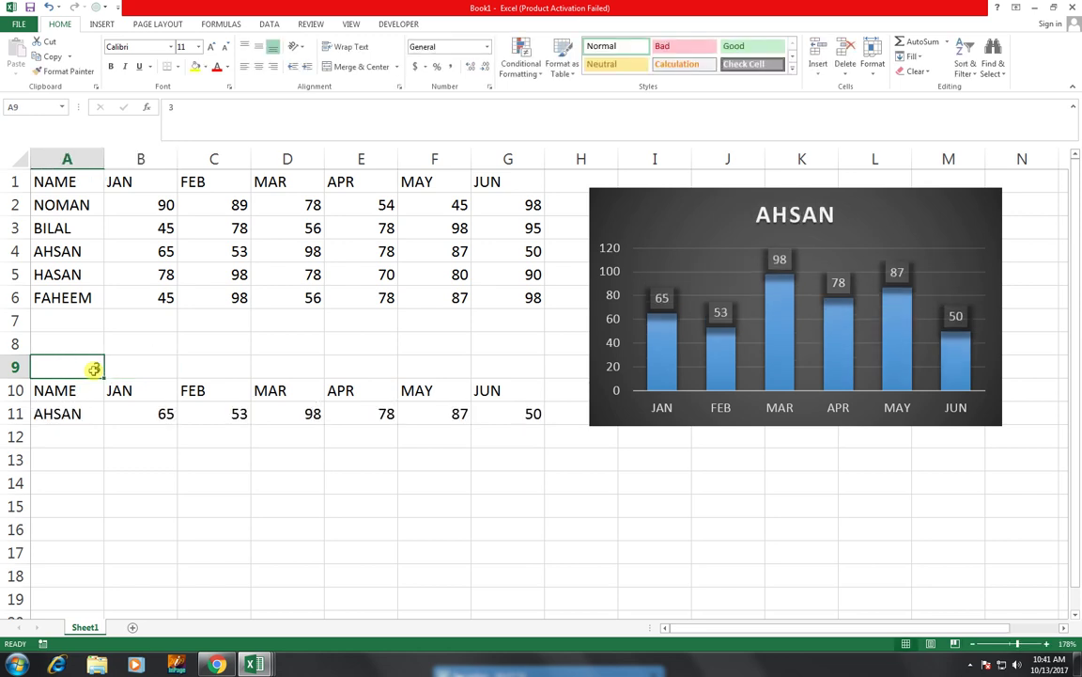
{"action": "type", "text": "5"}
{"action": "key", "text": "Tab"}
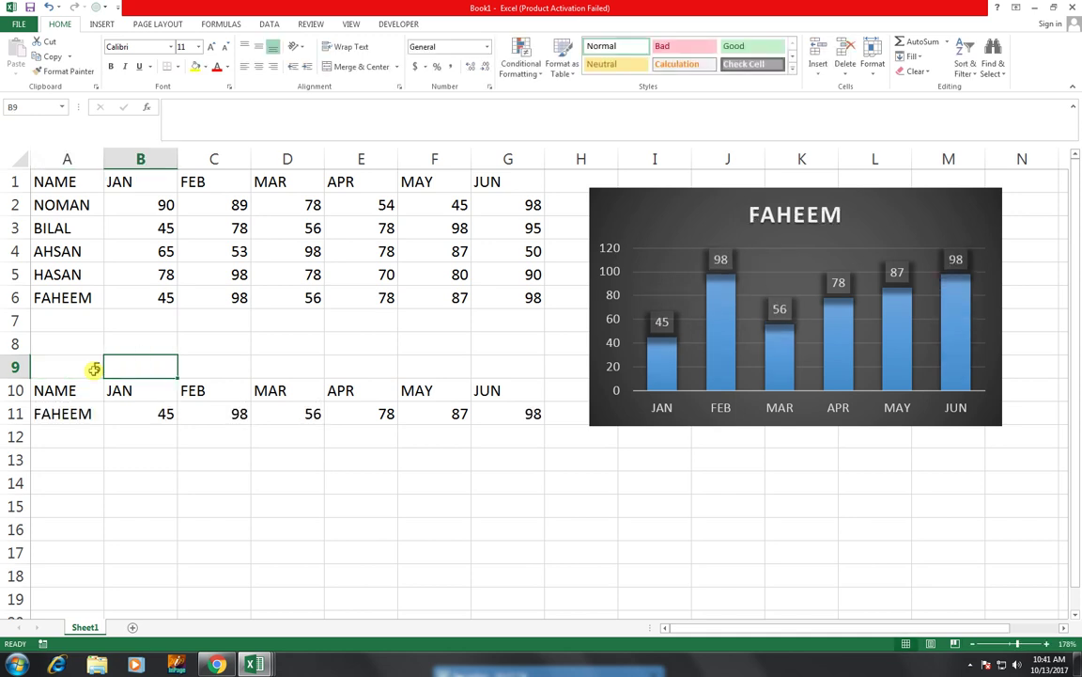
Label cell A12 TARGET below the lookup row and enter 100 in B12.
{"action": "left_click", "coordinate": [67, 435]}
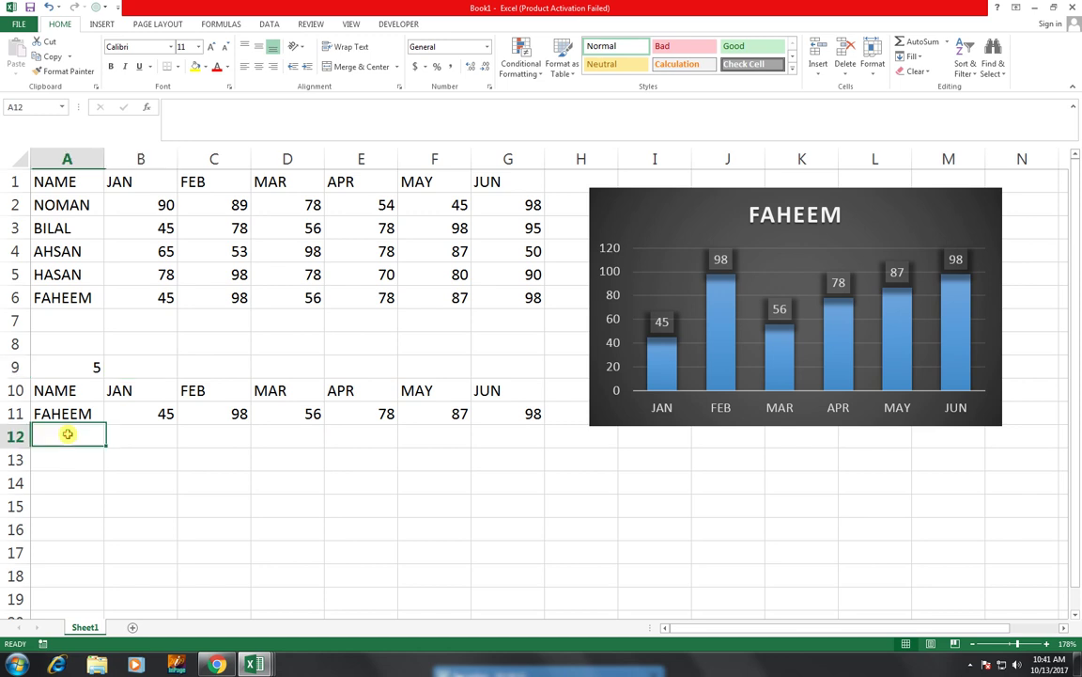
{"action": "type", "text": "TAR"}
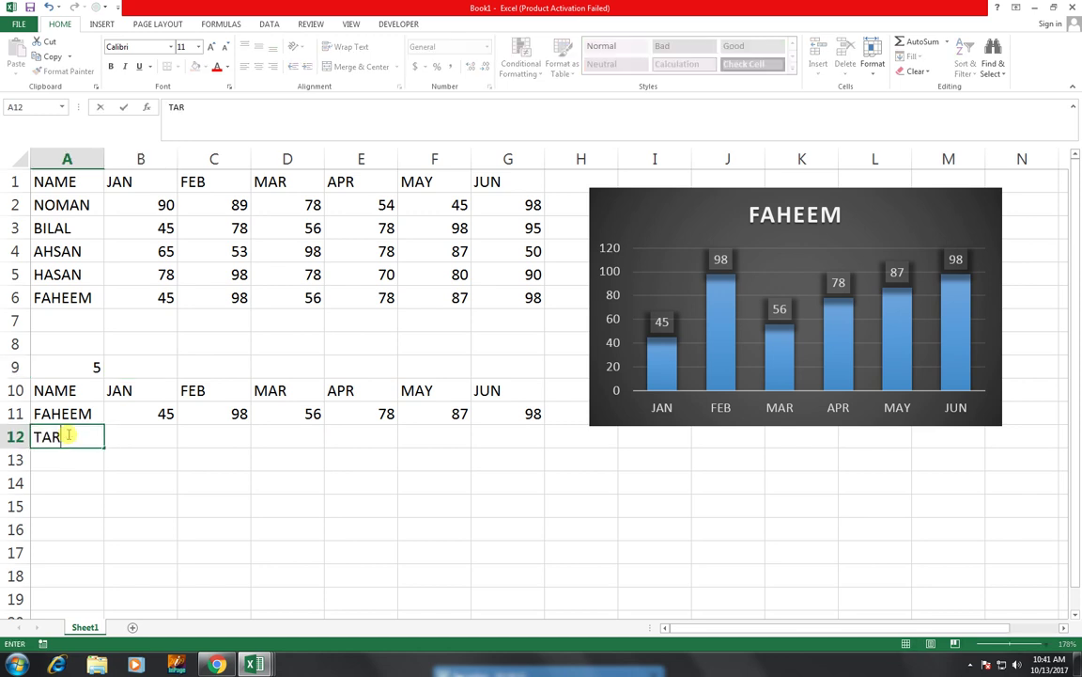
{"action": "type", "text": "GET"}
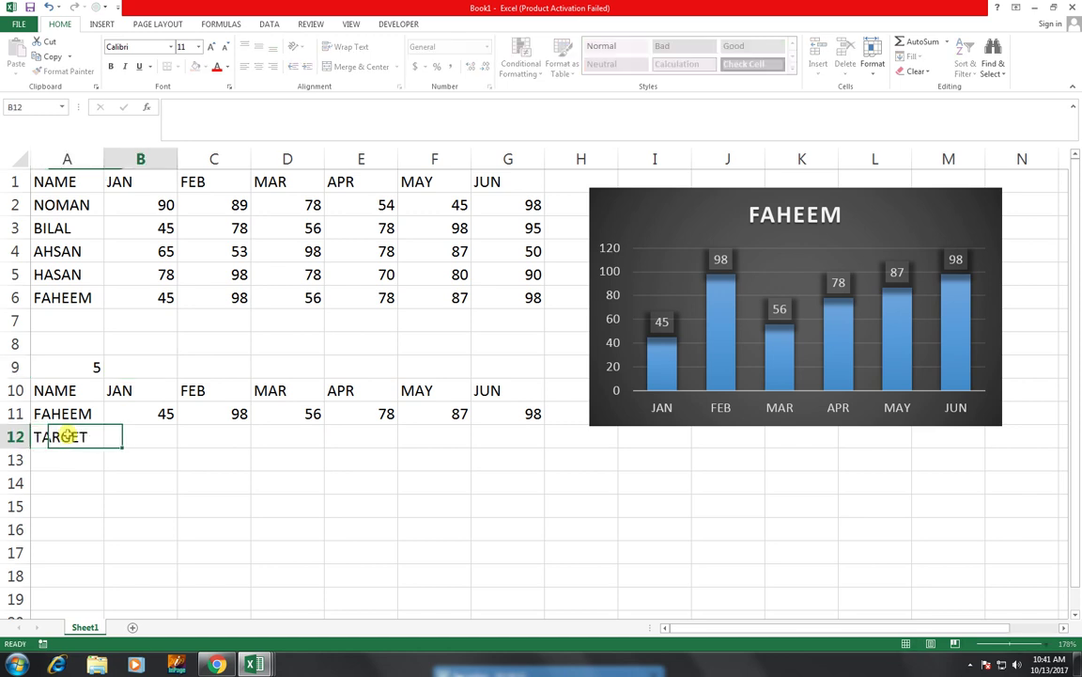
{"action": "key", "text": "Tab"}
{"action": "type", "text": "100"}
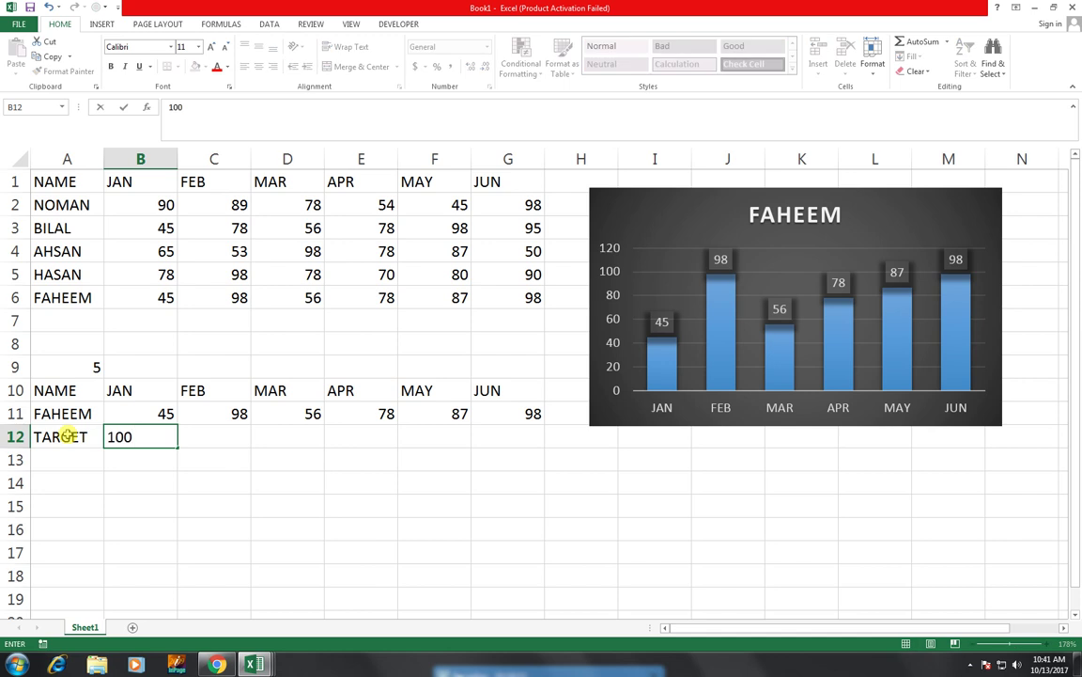
{"action": "key", "text": "Right"}
Fill the target value from B12 across the range B12:G12.
{"action": "key", "text": "Left"}
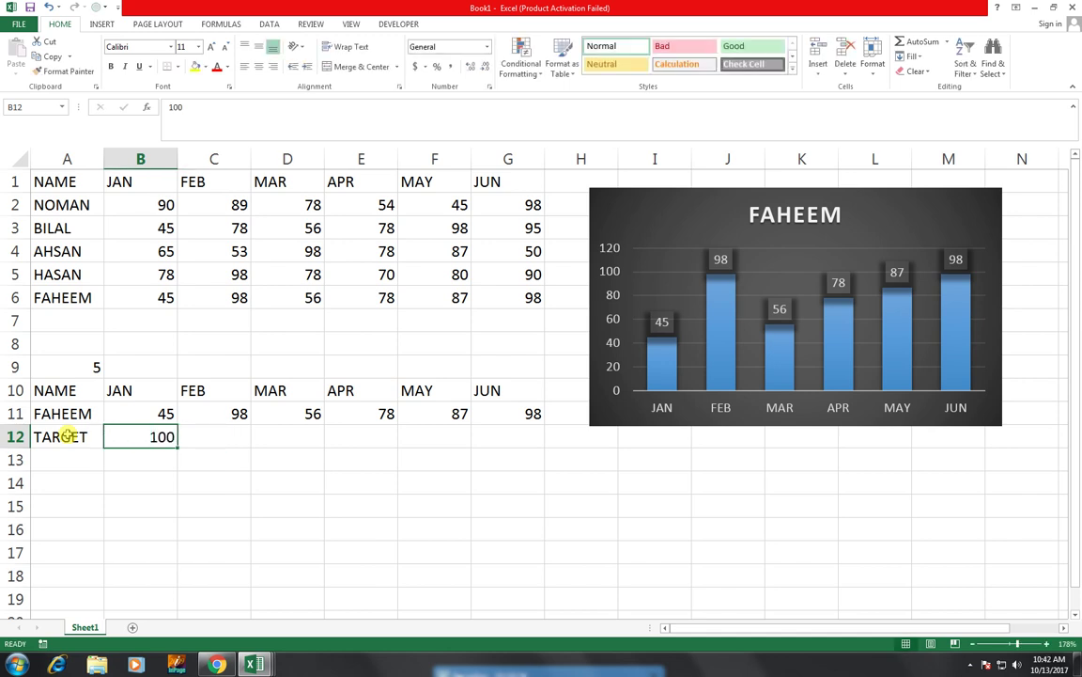
{"action": "key", "text": "shift+Right"}
{"action": "key", "text": "shift+Right"}
{"action": "key", "text": "shift+Right"}
{"action": "key", "text": "shift+Right"}
{"action": "key", "text": "shift+Right"}
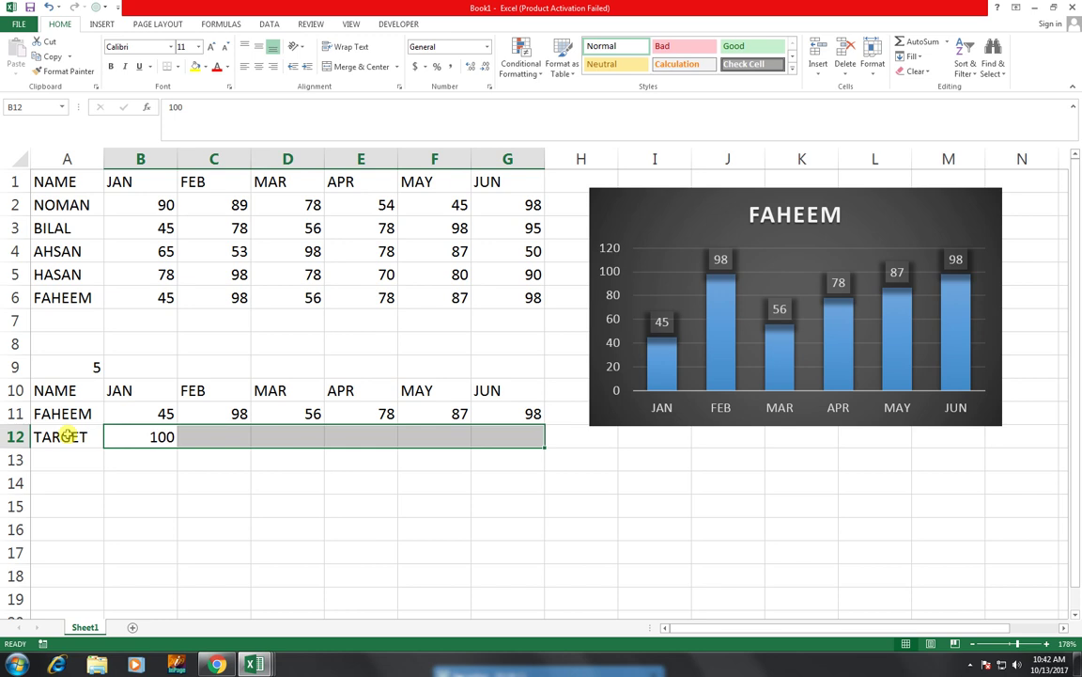
{"action": "key", "text": "ctrl+r"}
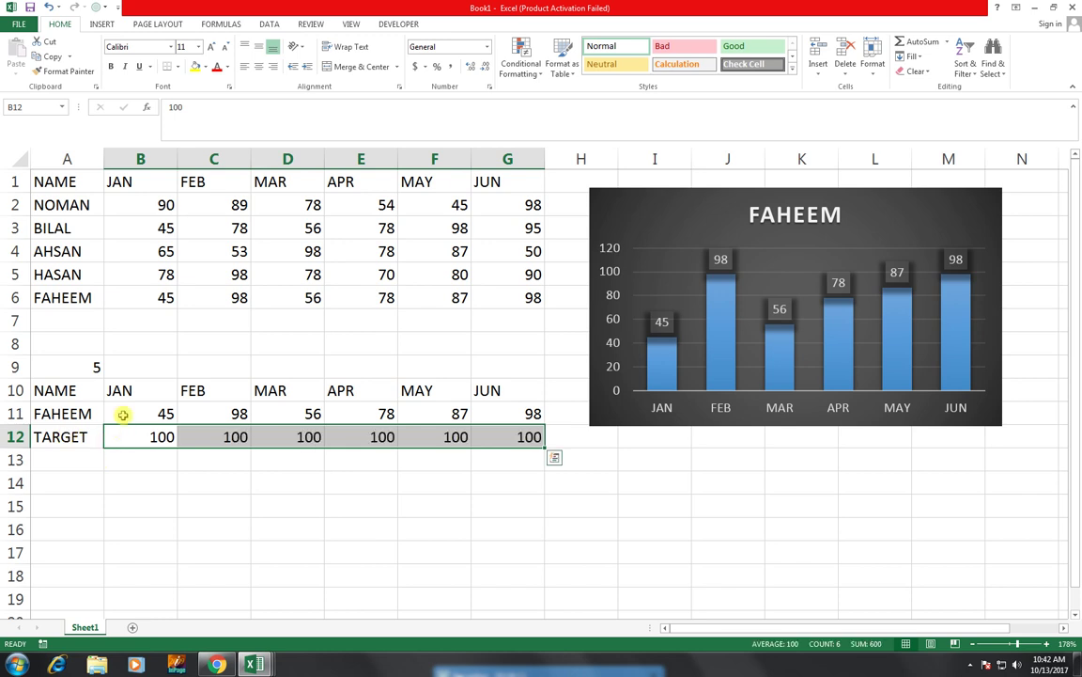
Extend the chart's source range down to row 12 so the TARGET row becomes a second series.
{"action": "left_click", "coordinate": [678, 273]}
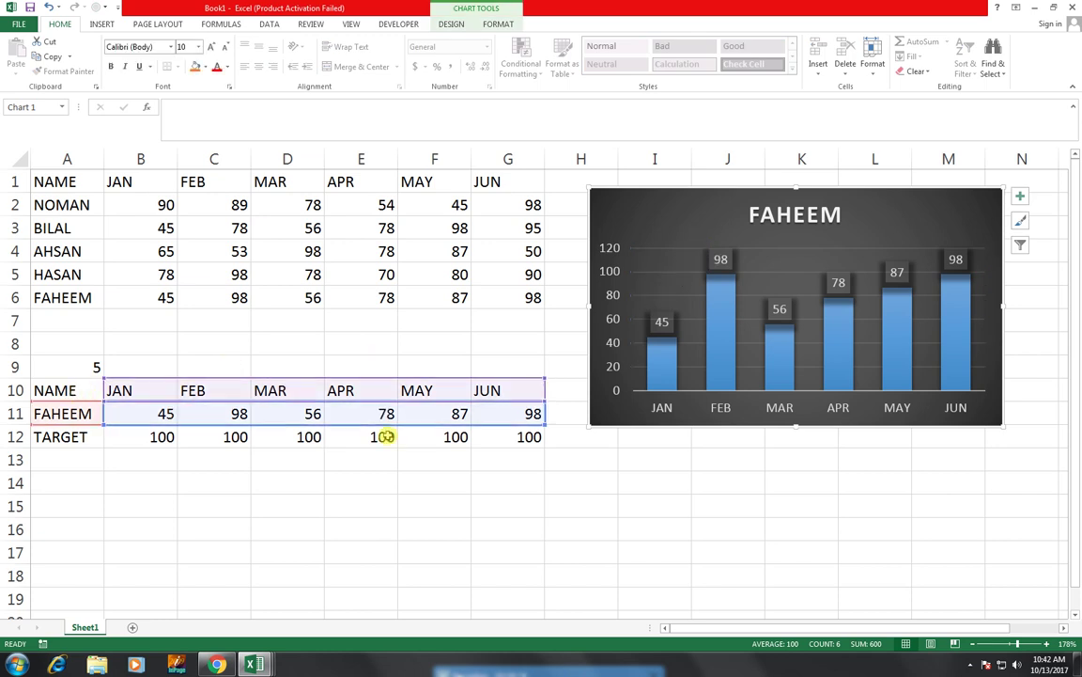
{"action": "mouse_move", "coordinate": [949, 313]}
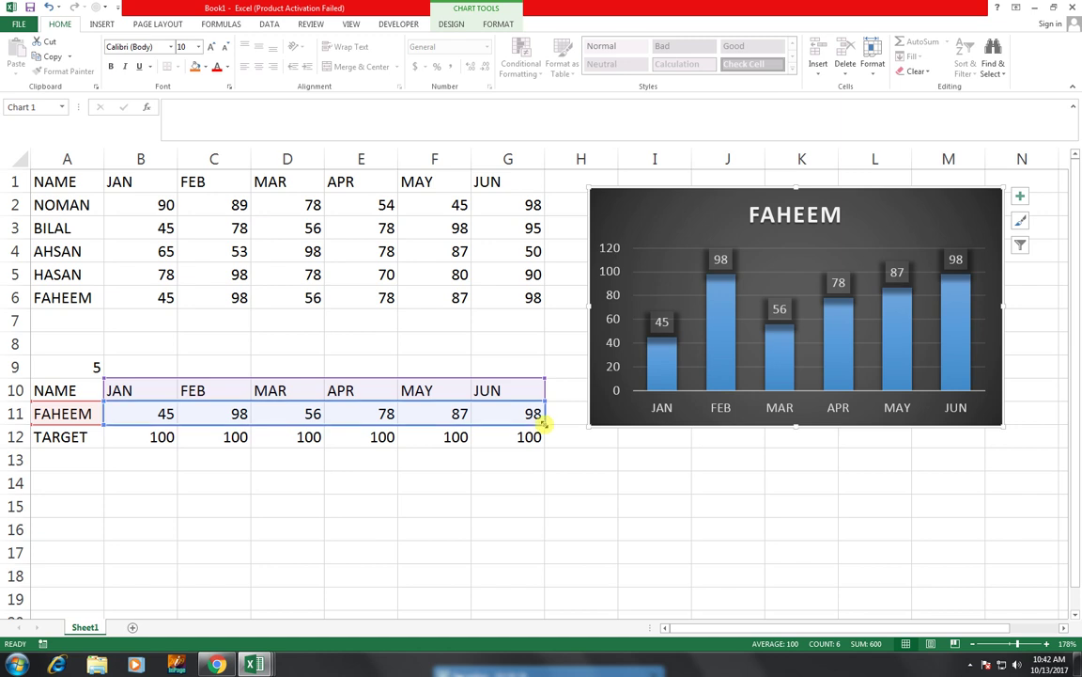
{"action": "left_click_drag", "start_coordinate": [549, 433], "coordinate": [553, 445]}
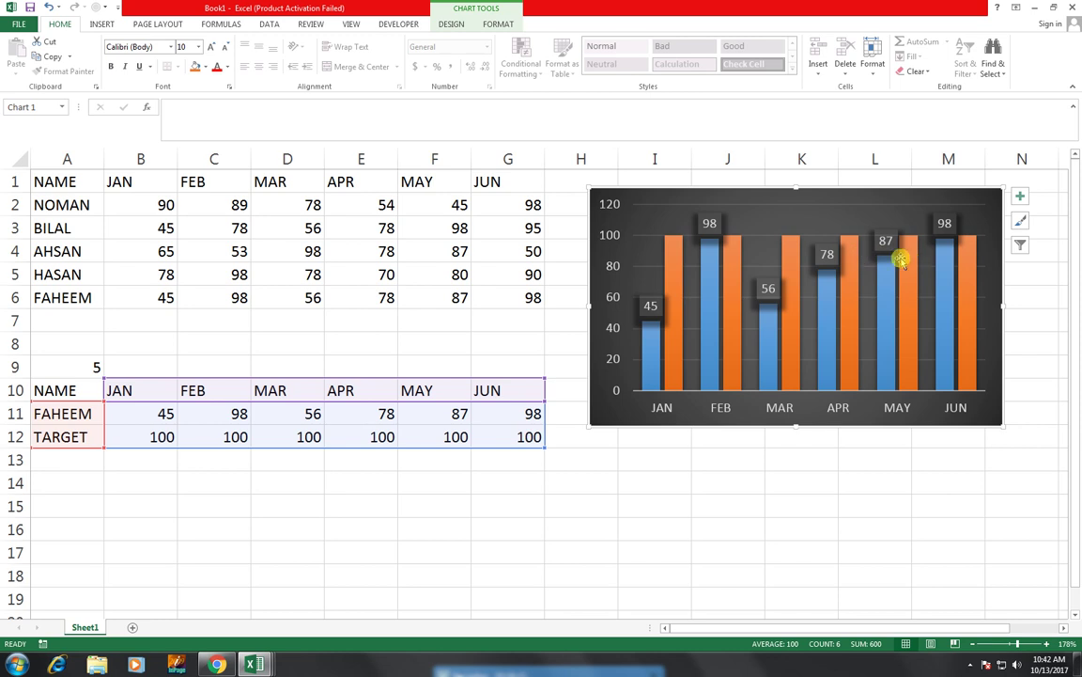
Test the two-series chart by entering 1 and then 2 in the lookup cell A9.
{"action": "left_click", "coordinate": [89, 368]}
{"action": "type", "text": "1"}
{"action": "key", "text": "Tab"}
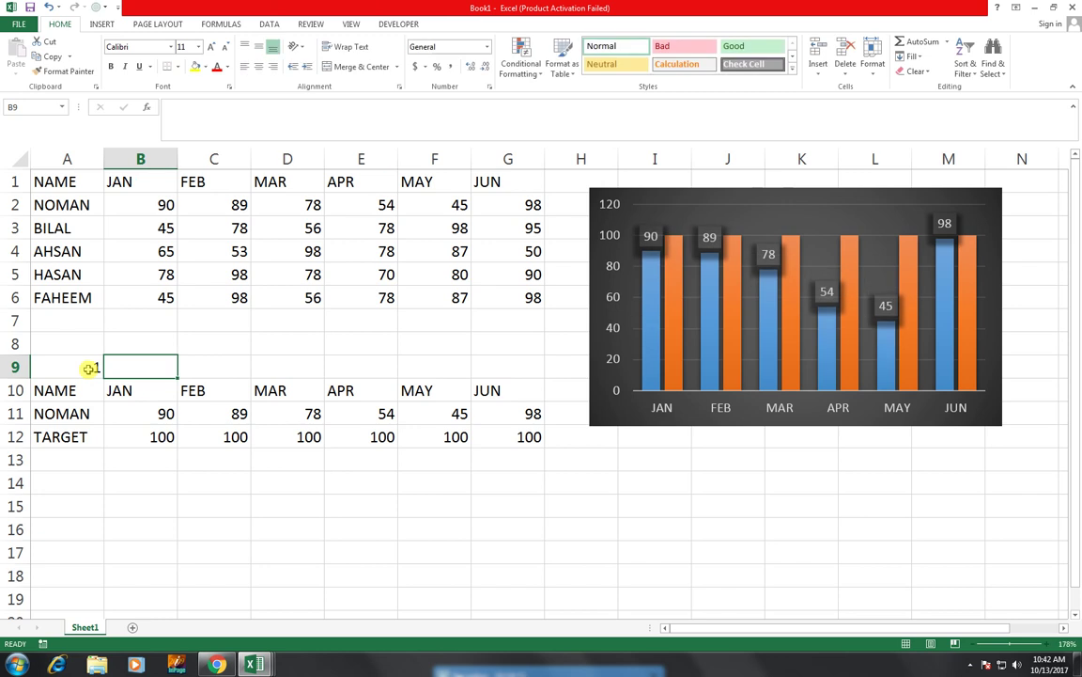
{"action": "left_click", "coordinate": [88, 368]}
{"action": "type", "text": "2"}
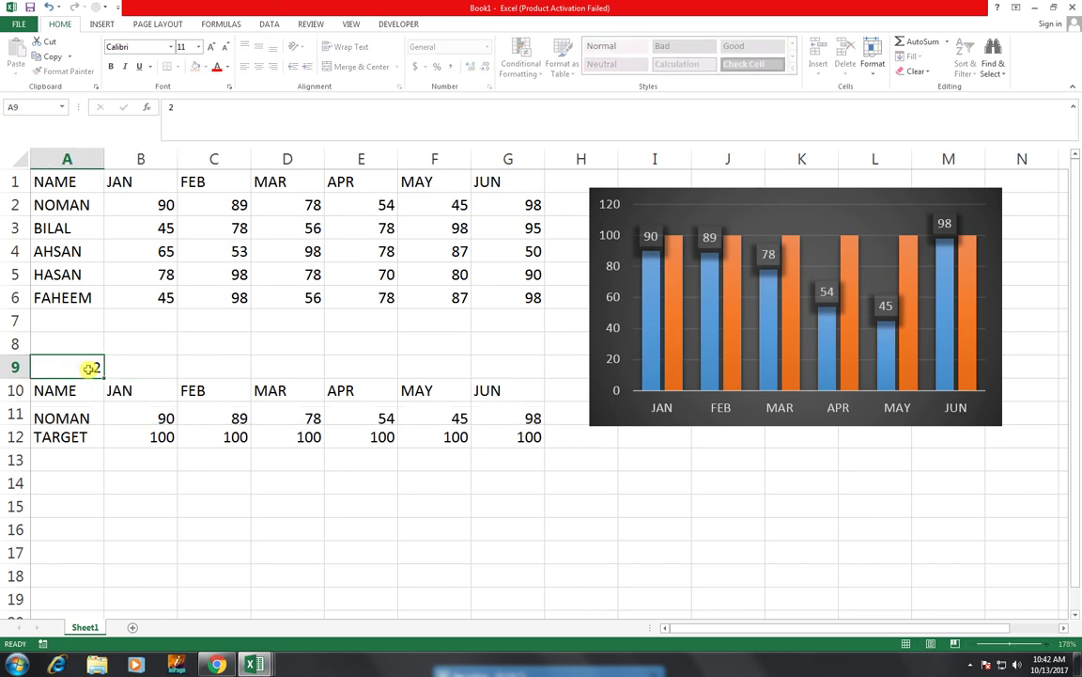
{"action": "key", "text": "Tab"}
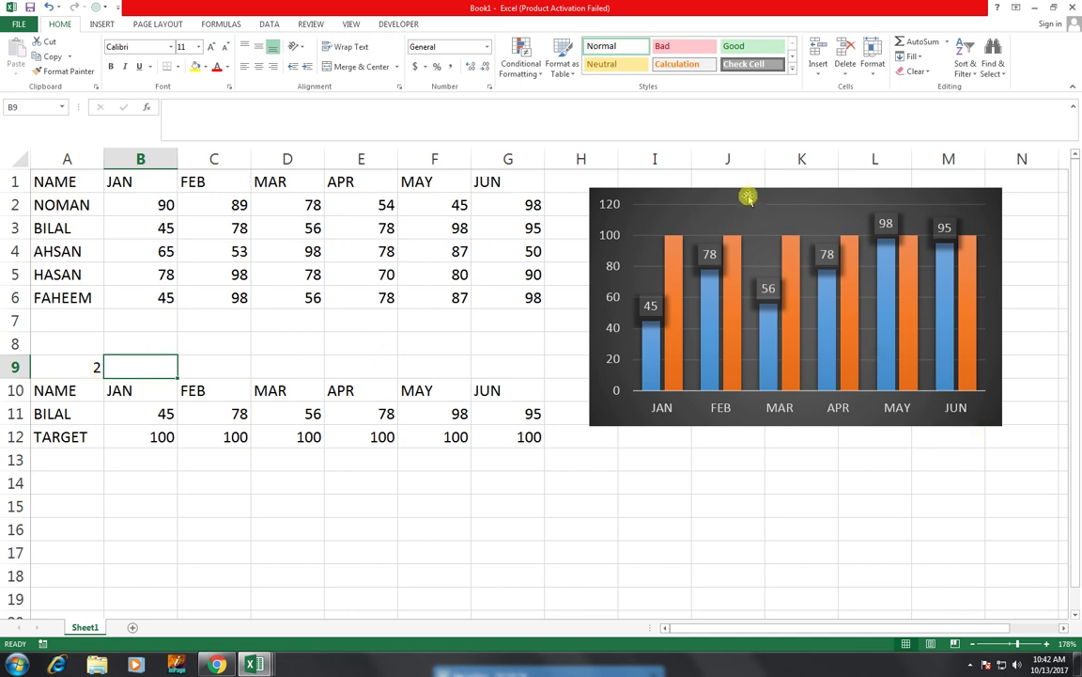
Move the chart slightly toward the table and enlarge it to span roughly columns H to N and rows 1 to 12.
{"action": "left_click_drag", "start_coordinate": [748, 197], "coordinate": [732, 190]}
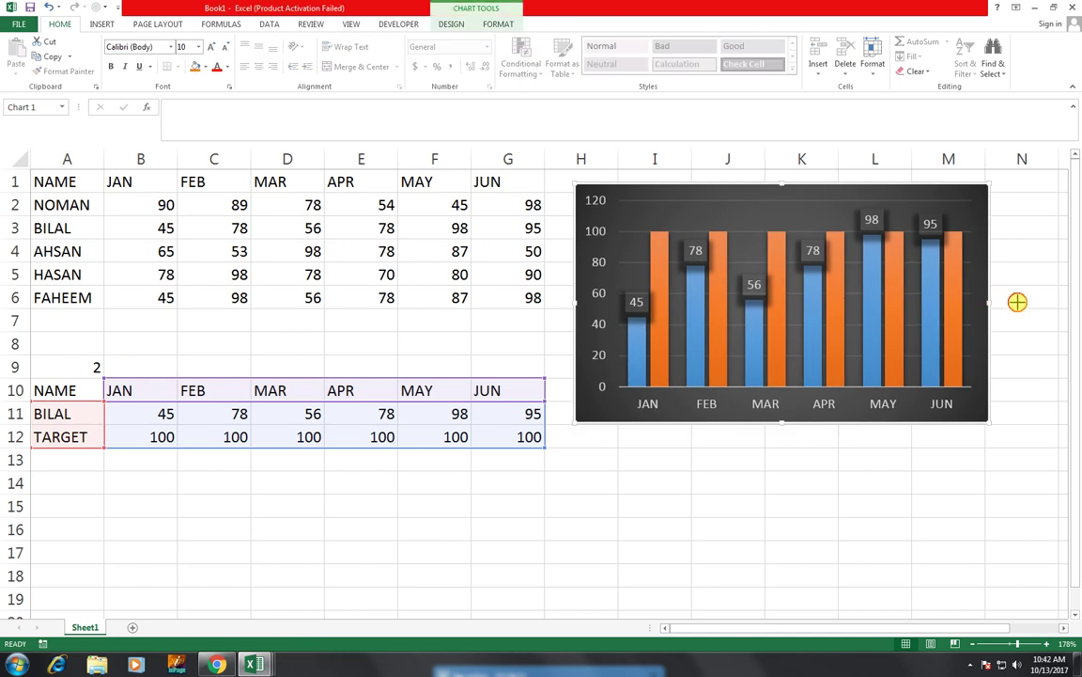
{"action": "left_click_drag", "start_coordinate": [1018, 301], "coordinate": [1028, 301]}
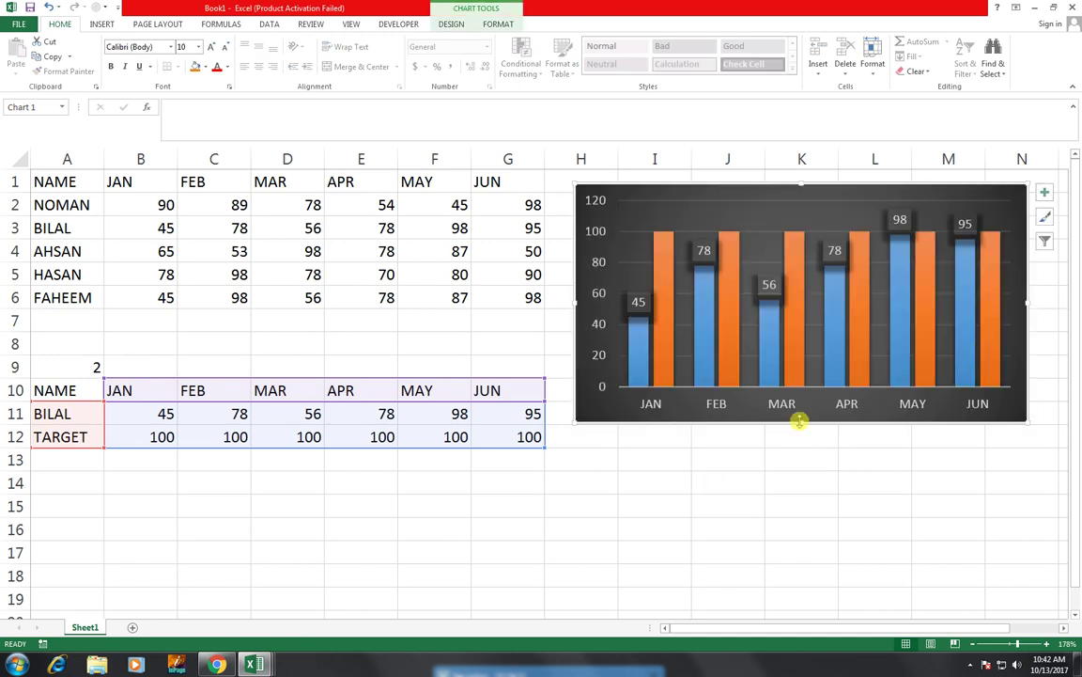
{"action": "mouse_move", "coordinate": [800, 421]}
{"action": "left_mouse_down"}
{"action": "mouse_move", "coordinate": [802, 442]}
{"action": "mouse_move", "coordinate": [816, 430]}
{"action": "left_mouse_up"}
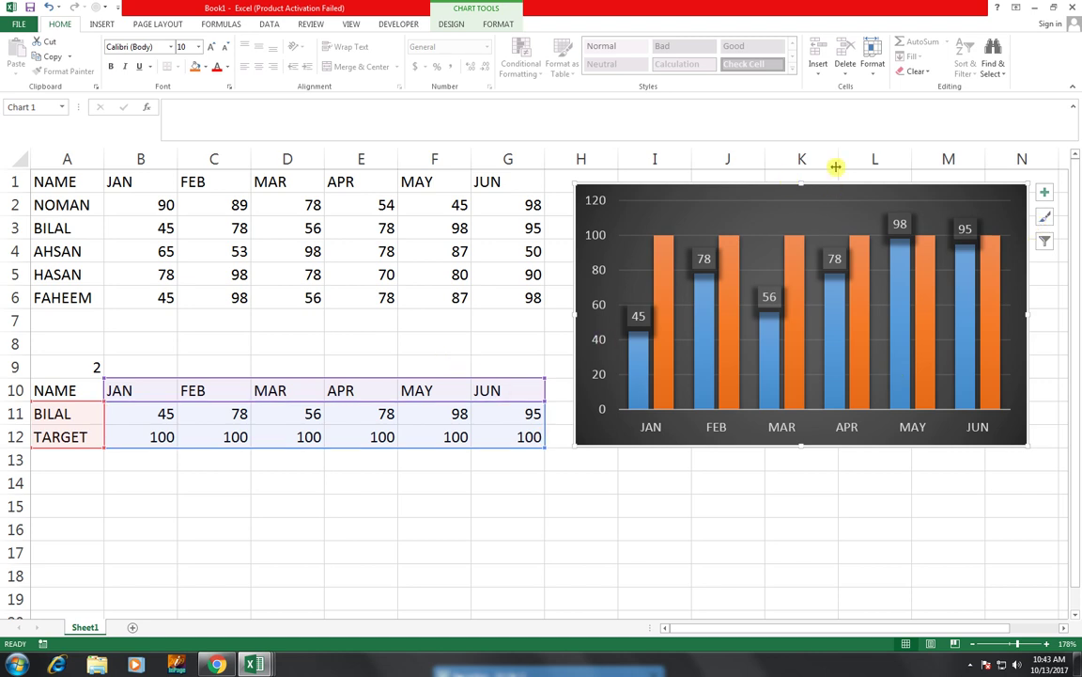
{"action": "left_click_drag", "start_coordinate": [803, 184], "coordinate": [803, 179]}
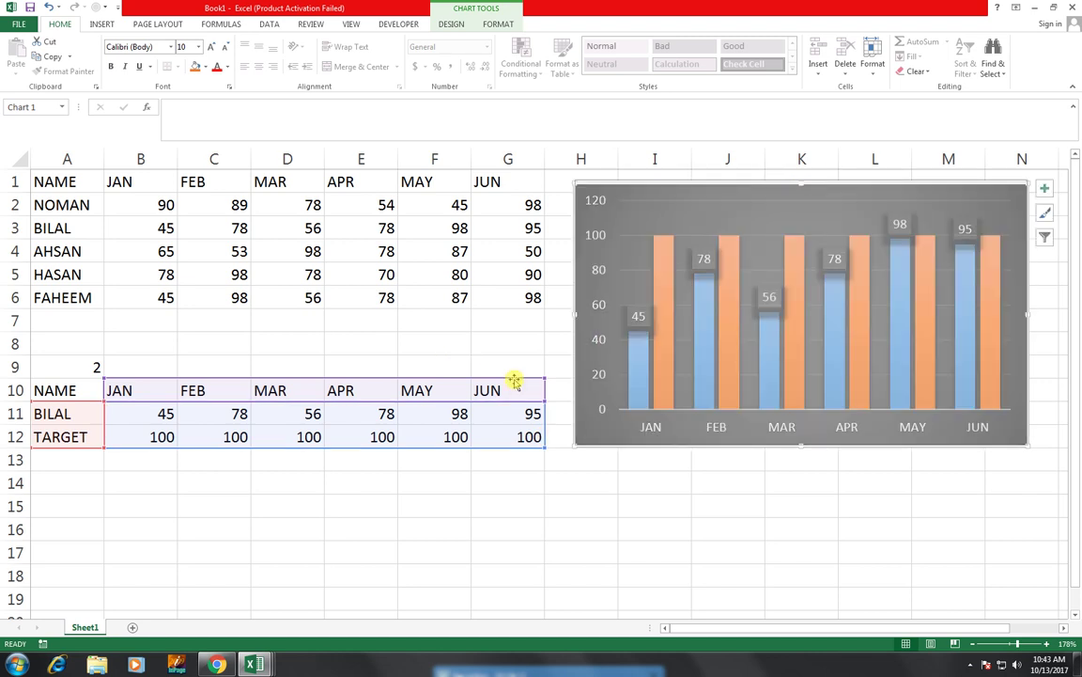
Apply blue gradient-fill data bars to the looked-up monthly values in B11:G11.
{"action": "left_click_drag", "start_coordinate": [150, 408], "coordinate": [523, 412]}
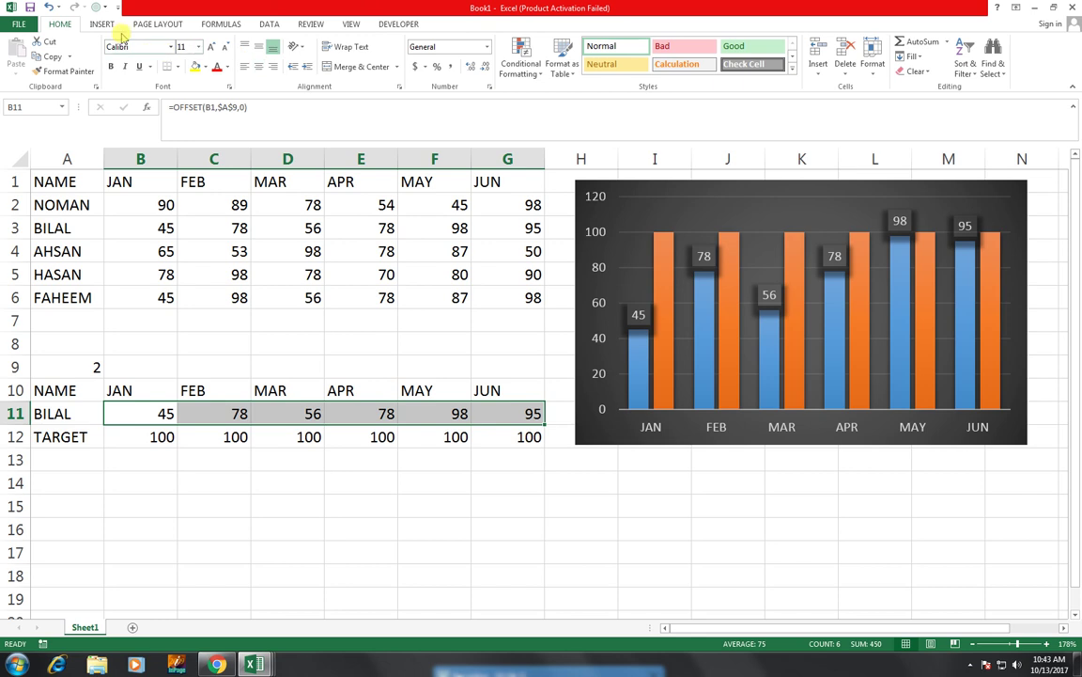
{"action": "left_click", "coordinate": [520, 62]}
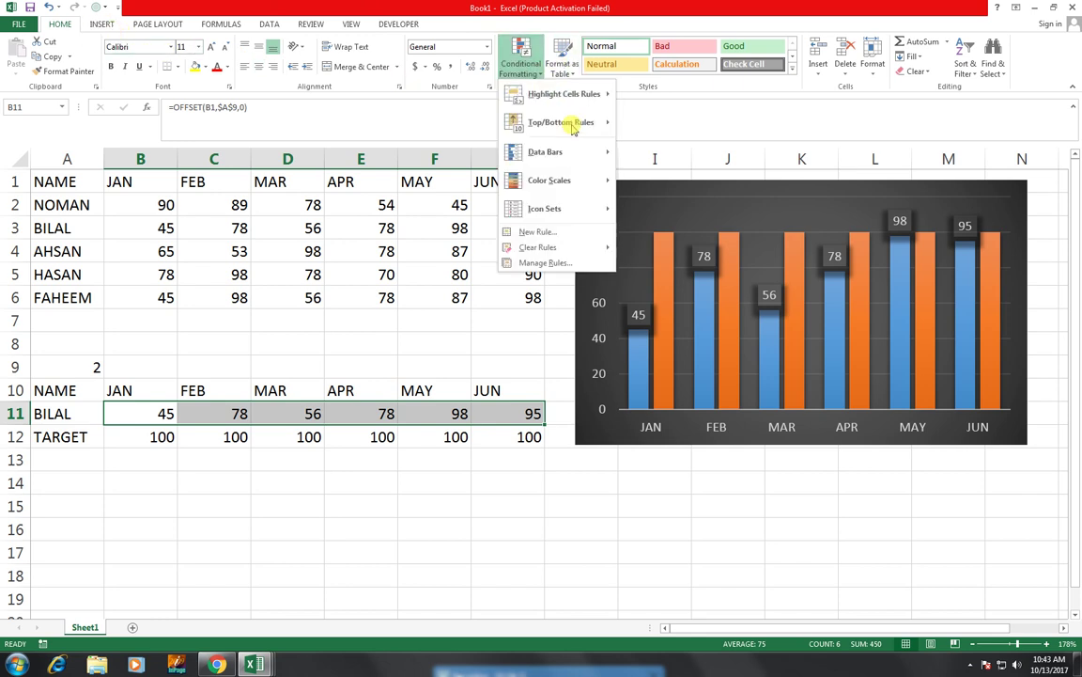
{"action": "mouse_move", "coordinate": [580, 153]}
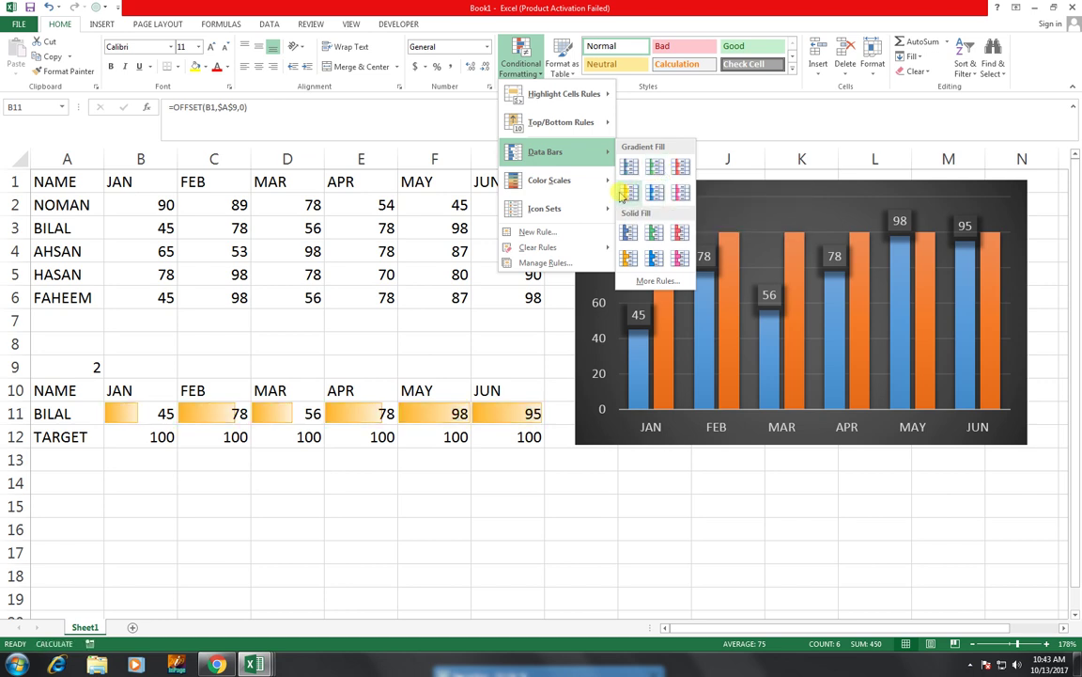
{"action": "left_click", "coordinate": [629, 166]}
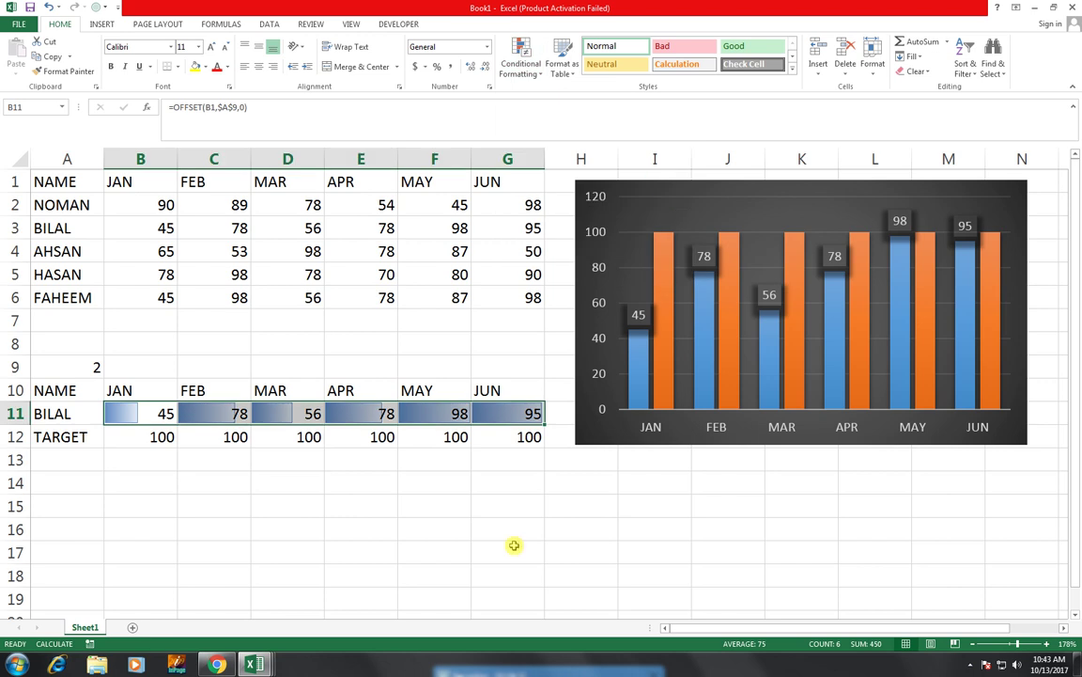
{"action": "left_click", "coordinate": [491, 483]}
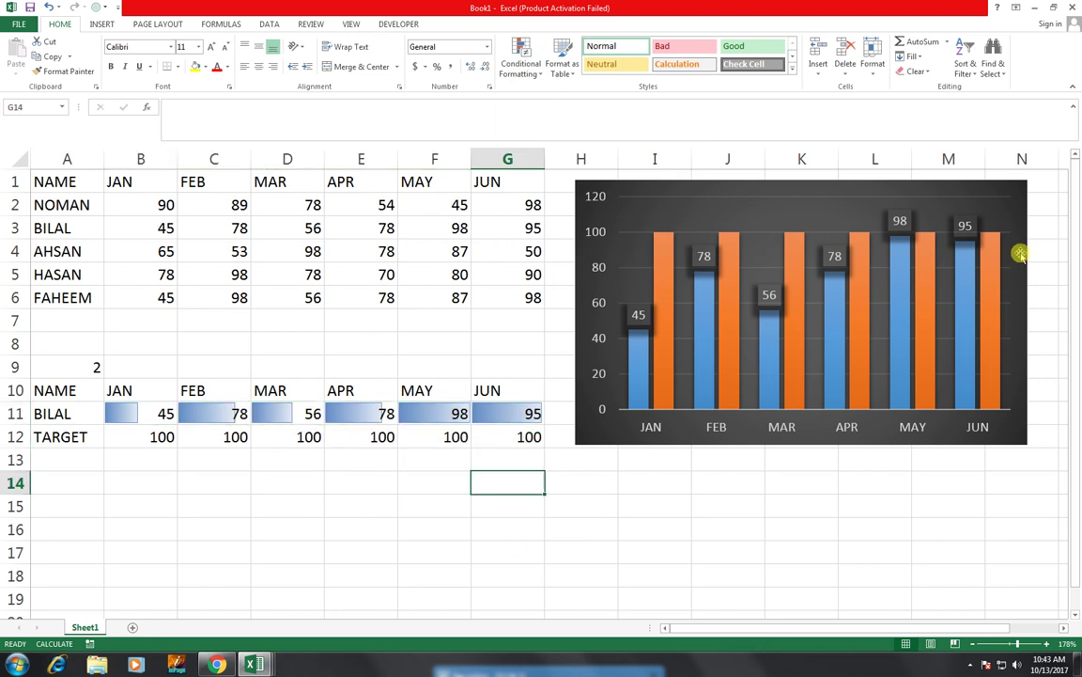
Test the data bars and chart by entering 1 and then 2 in the lookup cell A9.
{"action": "left_click", "coordinate": [72, 373]}
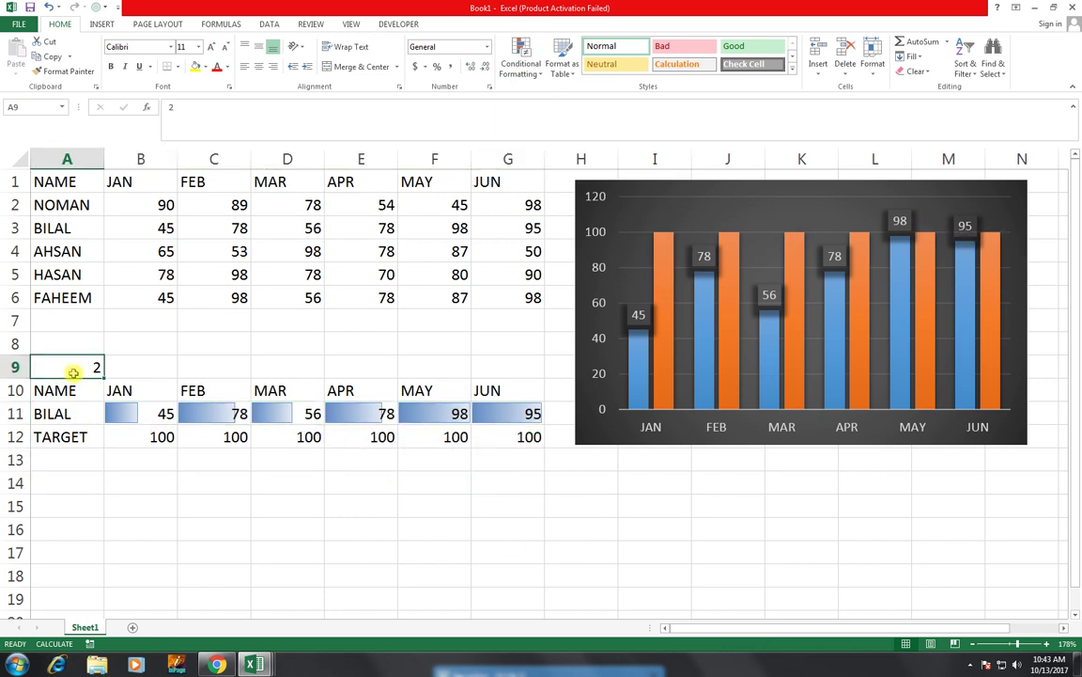
{"action": "type", "text": "1"}
{"action": "key", "text": "Tab"}
{"action": "left_click", "coordinate": [72, 373]}
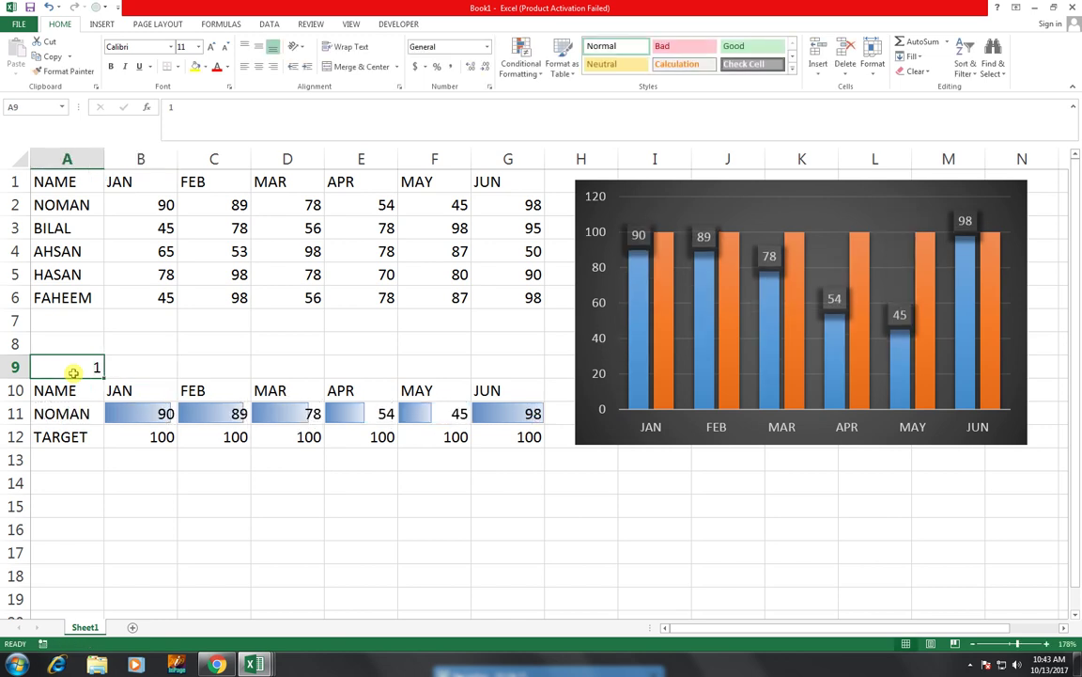
{"action": "type", "text": "2"}
{"action": "key", "text": "Tab"}
{"action": "key", "text": "Return"}
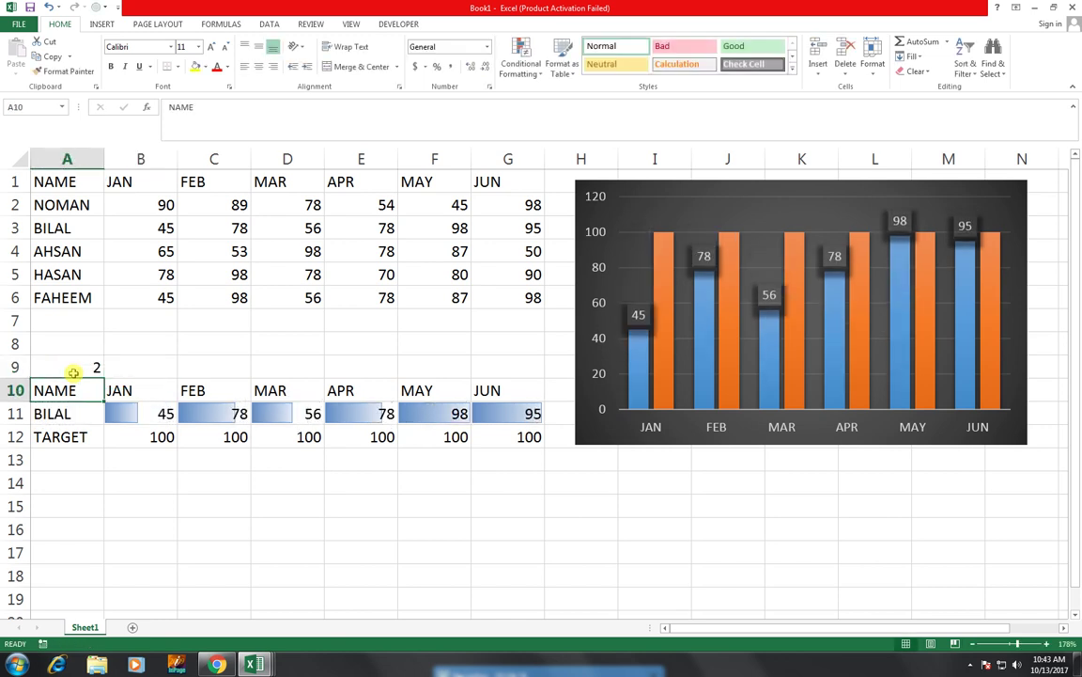
{"action": "left_click", "coordinate": [72, 373]}
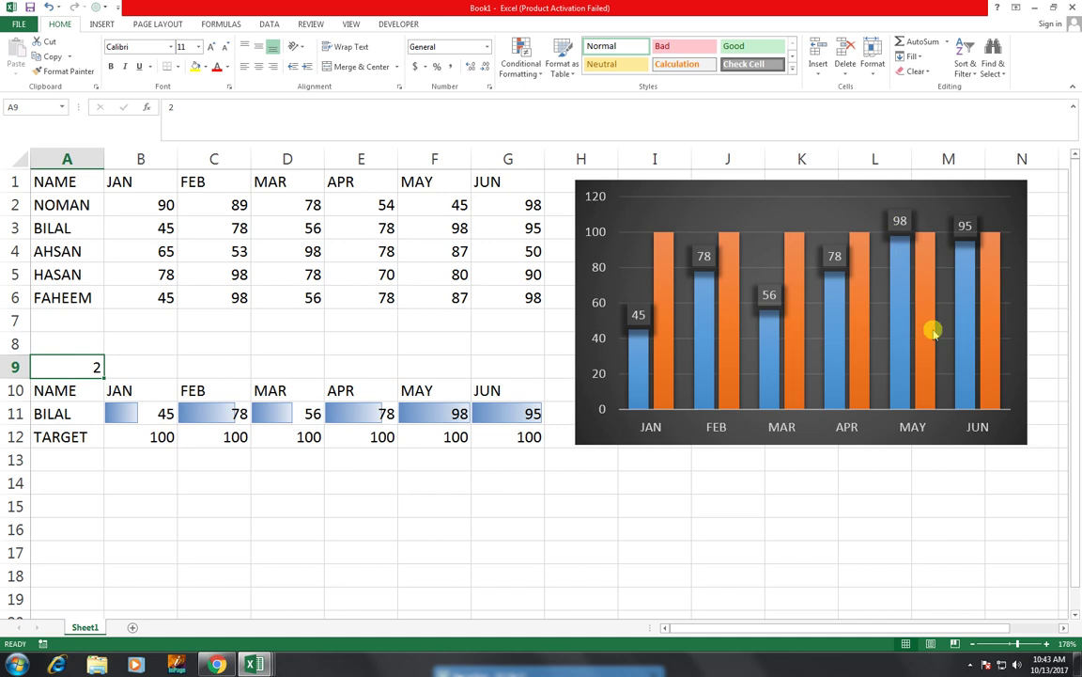
Draw a combo box form control over the chart's upper-right corner, roughly spanning columns M to N.
{"action": "left_click", "coordinate": [401, 25]}
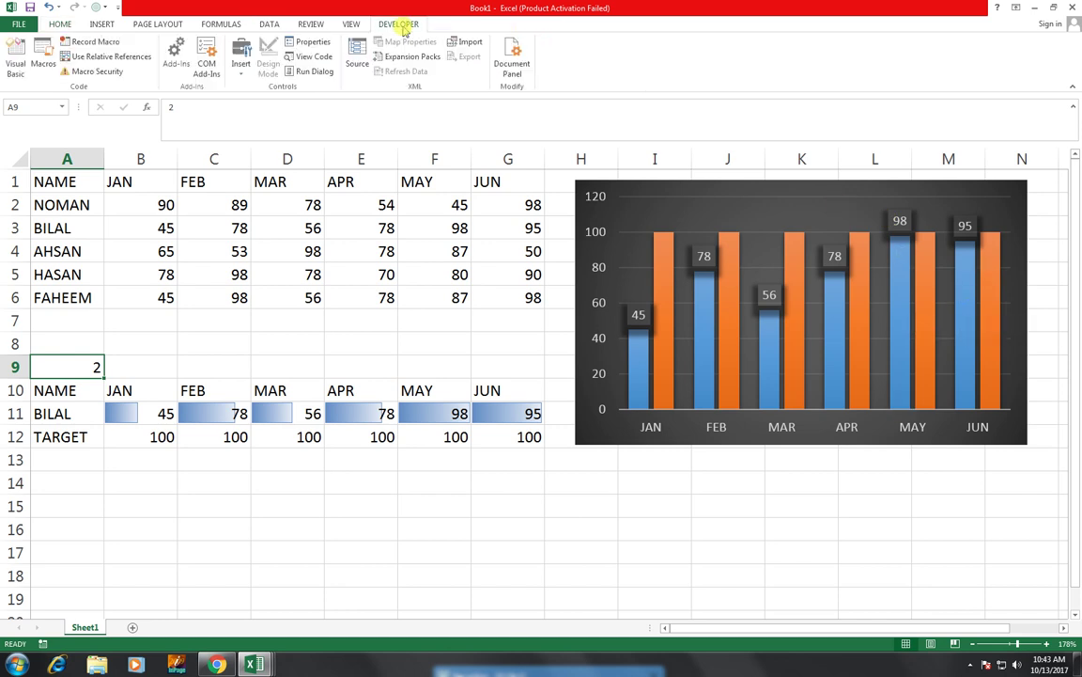
{"action": "left_click", "coordinate": [242, 75]}
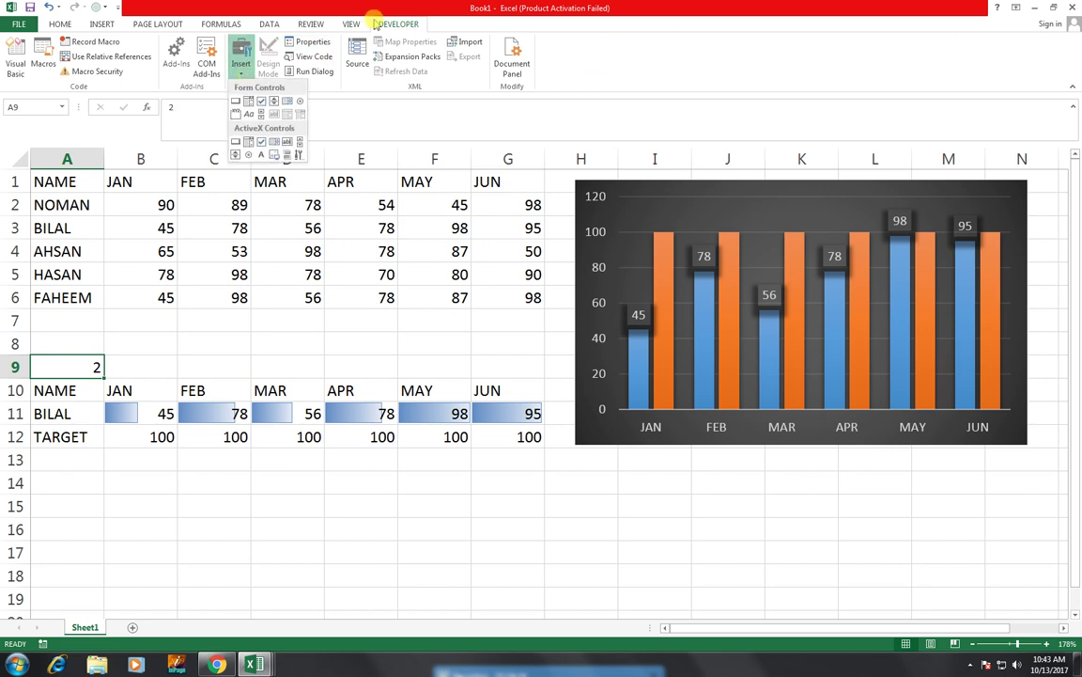
{"action": "left_click", "coordinate": [246, 103]}
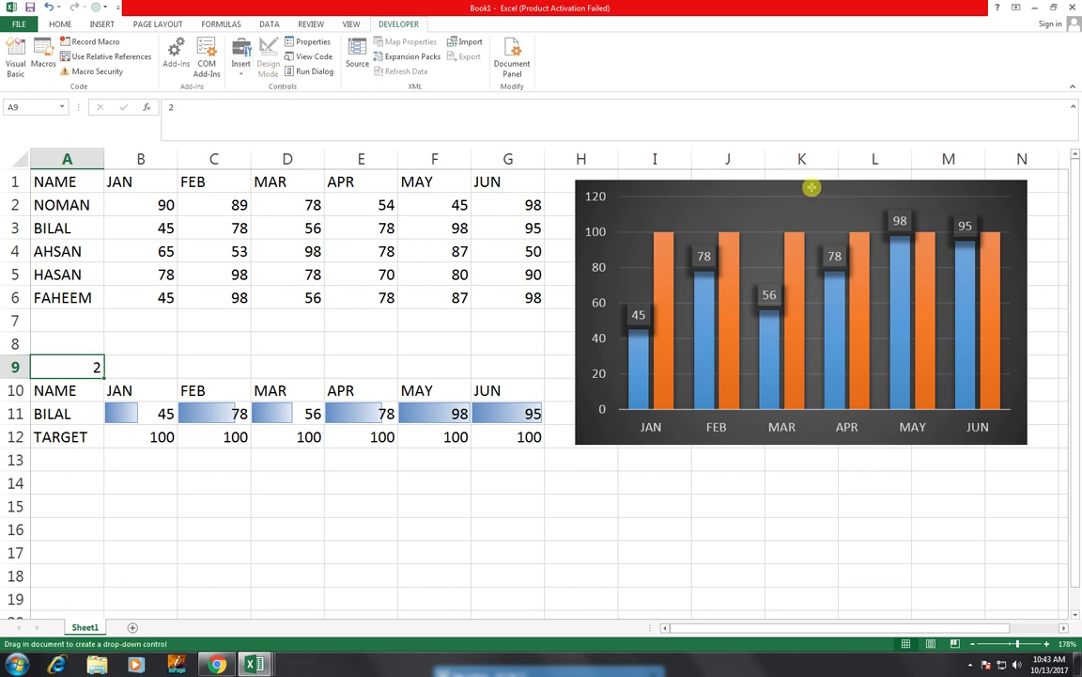
{"action": "left_click_drag", "start_coordinate": [909, 189], "coordinate": [1018, 199]}
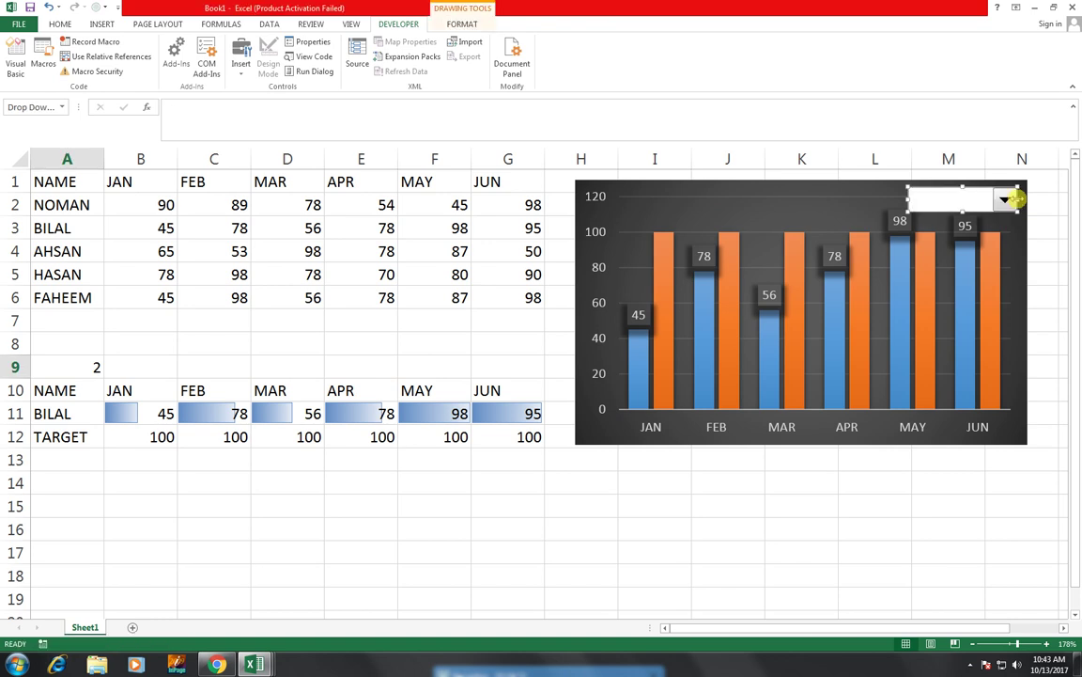
Format the combo box control with input range $A$2:$A$6 and cell link $A$9.
{"action": "right_click", "coordinate": [1011, 198]}
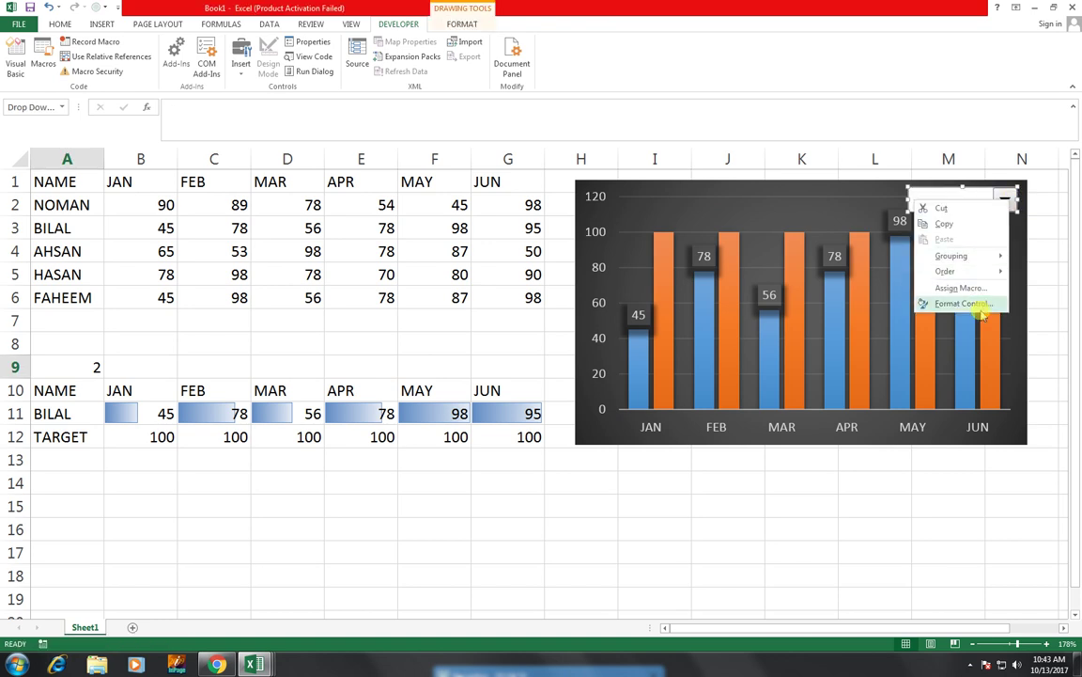
{"action": "left_click", "coordinate": [980, 305]}
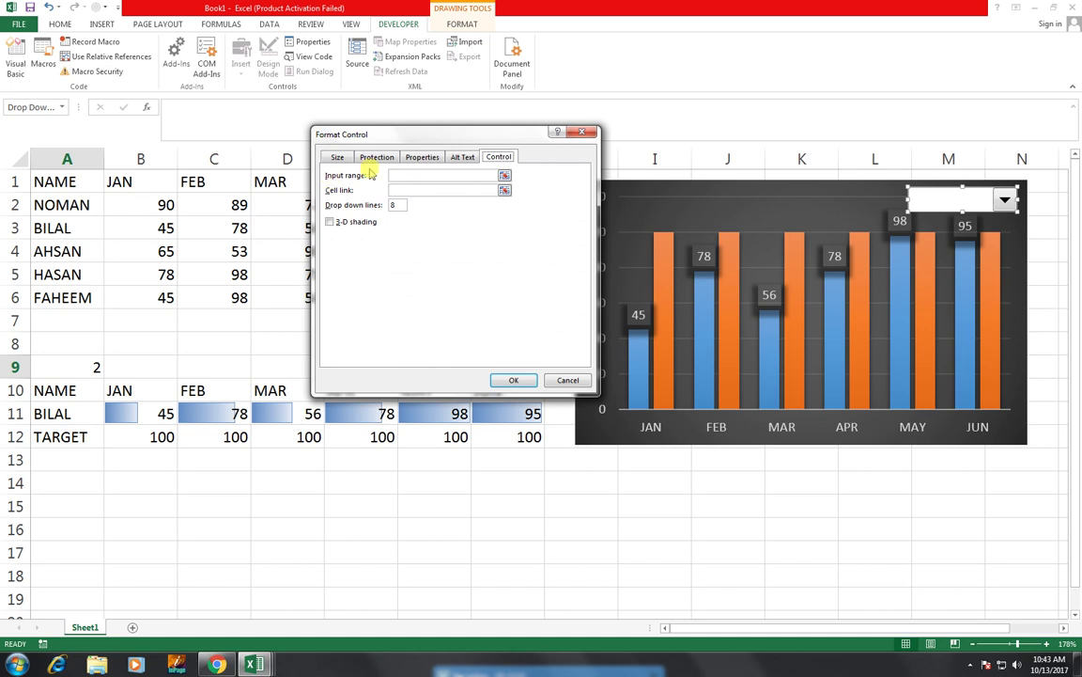
{"action": "left_click", "coordinate": [404, 190]}
{"action": "left_click", "coordinate": [393, 178]}
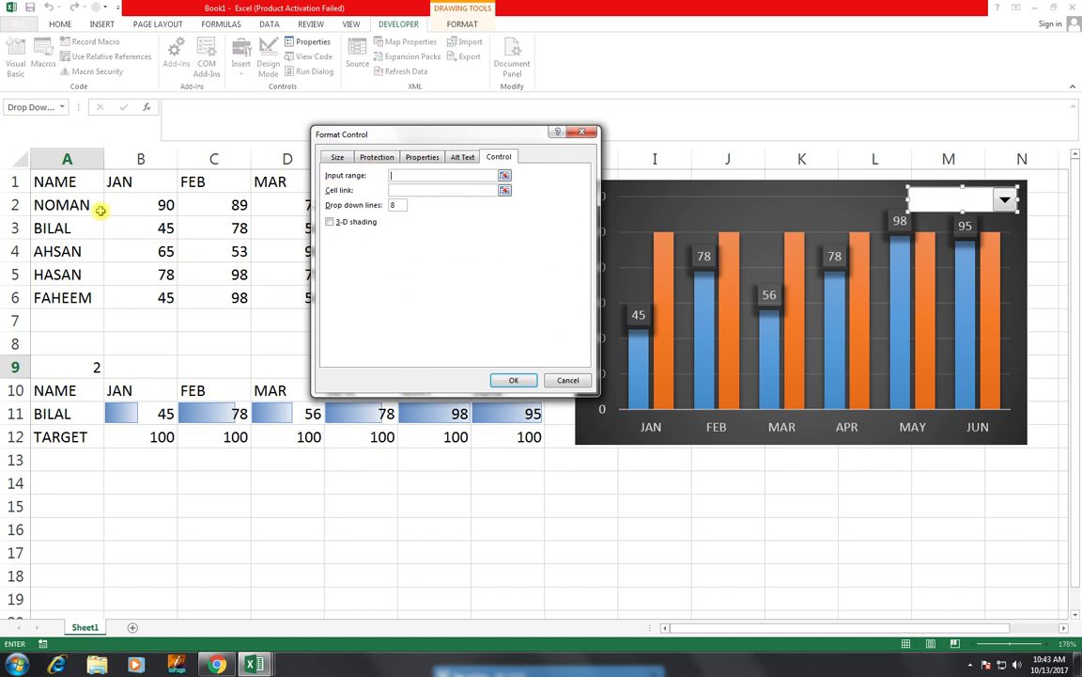
{"action": "left_click_drag", "start_coordinate": [97, 208], "coordinate": [87, 297]}
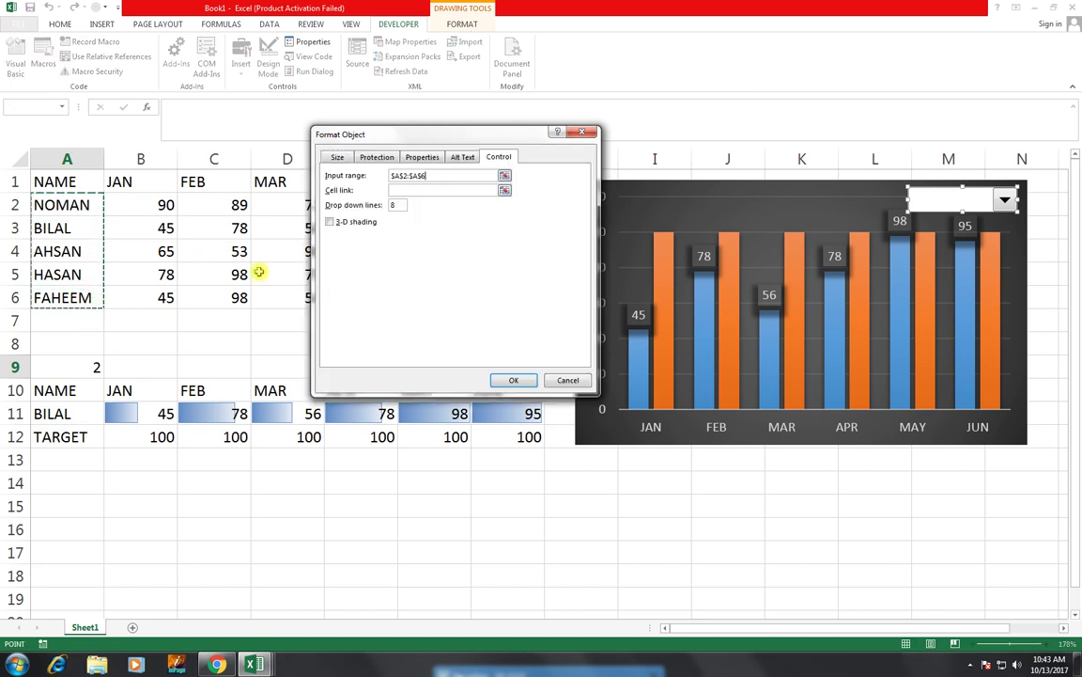
{"action": "left_click", "coordinate": [410, 191]}
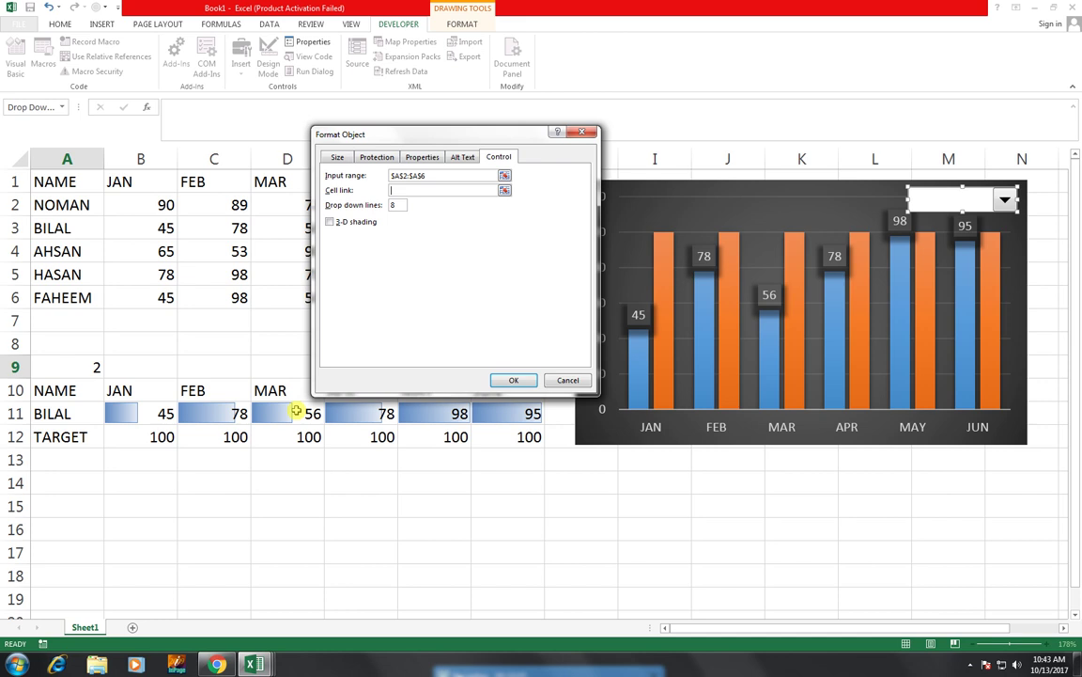
{"action": "left_click", "coordinate": [74, 365]}
{"action": "left_click", "coordinate": [512, 380]}
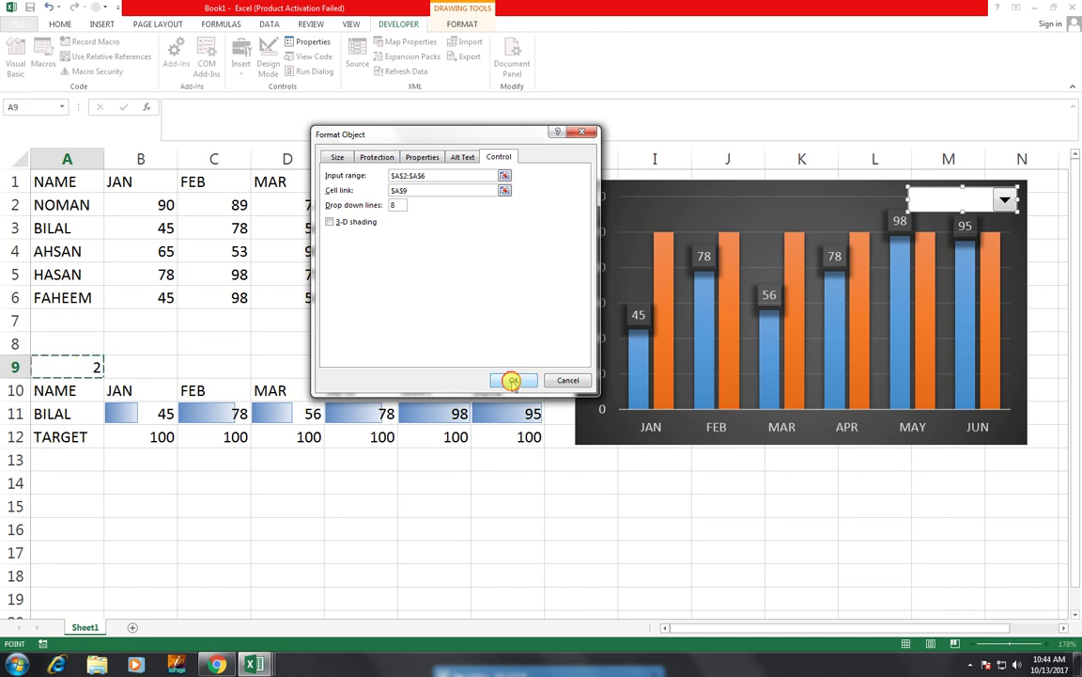
{"action": "left_click", "coordinate": [952, 500]}
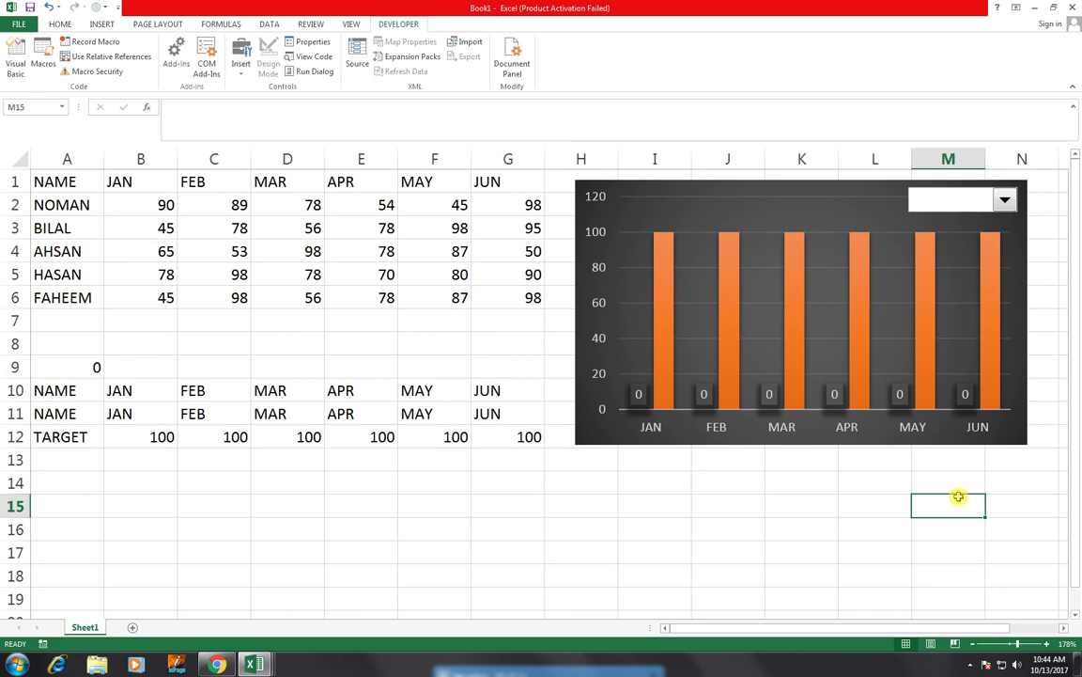
Test the combo box by choosing the first four listed names in turn, ending on the fourth.
{"action": "left_click", "coordinate": [1004, 199]}
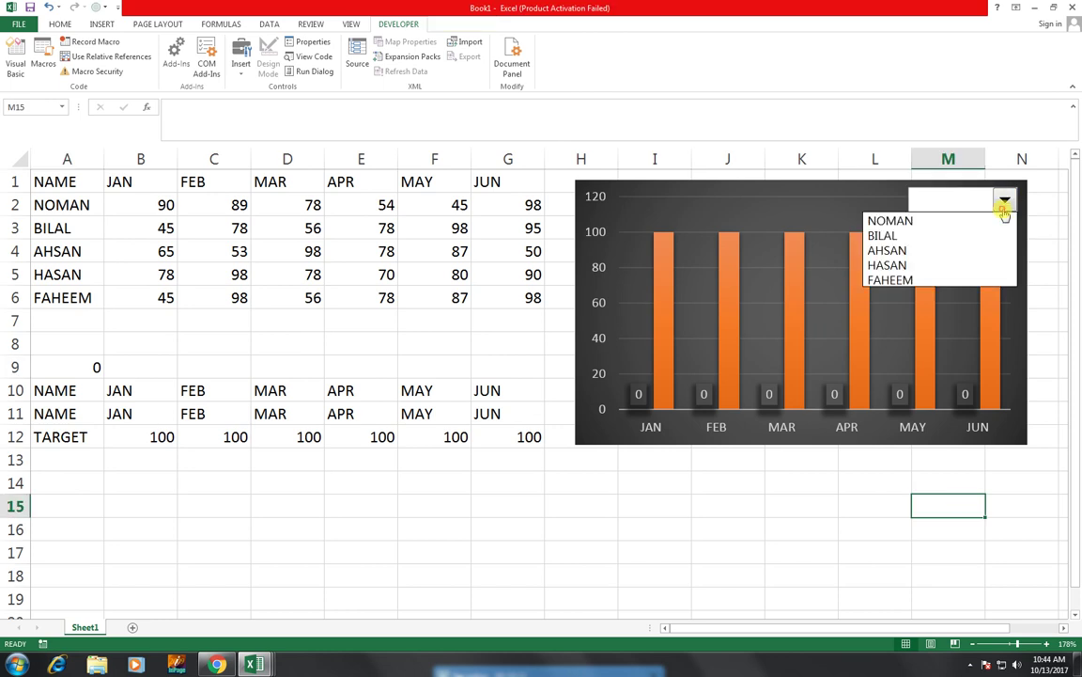
{"action": "left_click", "coordinate": [1004, 200]}
{"action": "left_click", "coordinate": [1005, 200]}
{"action": "left_click", "coordinate": [993, 226]}
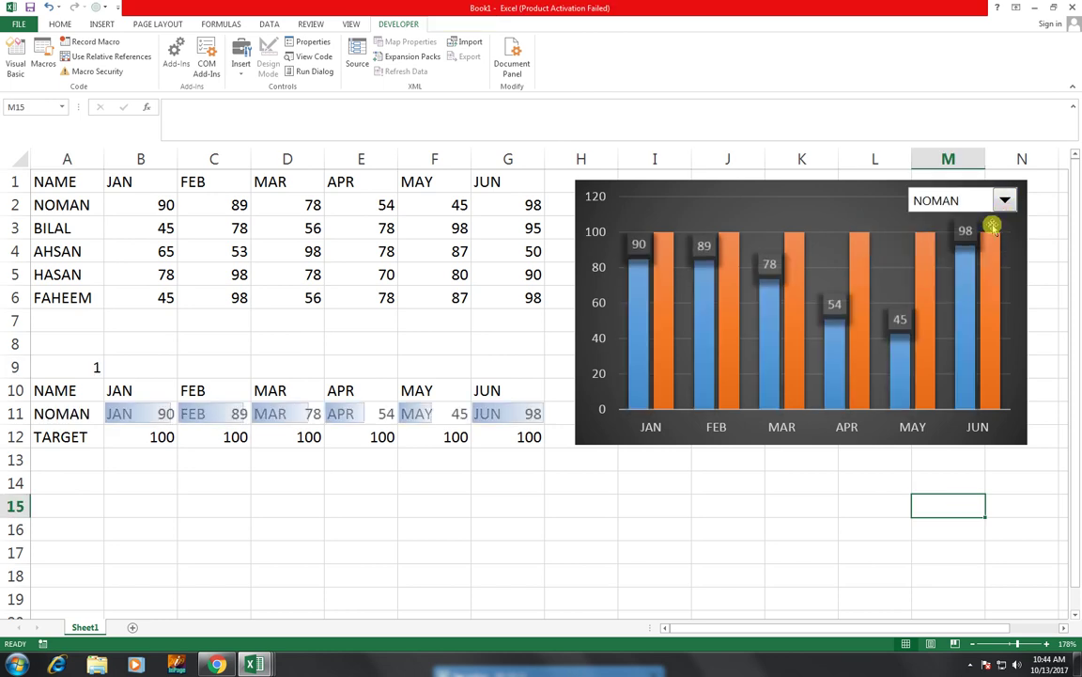
{"action": "left_click", "coordinate": [1002, 201]}
{"action": "left_click", "coordinate": [998, 224]}
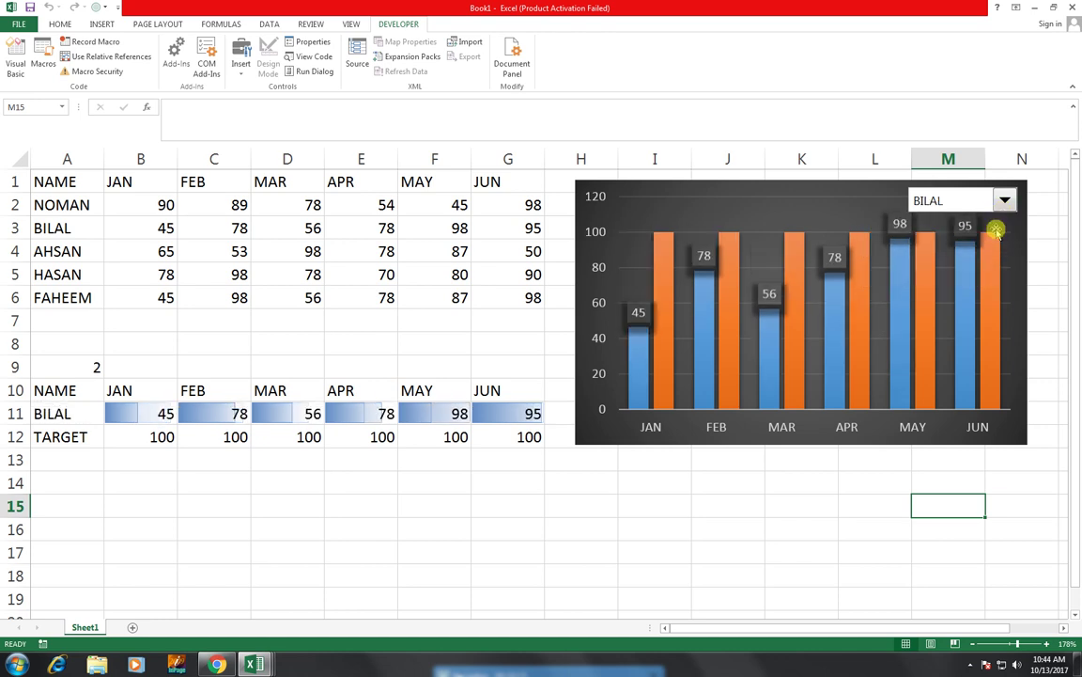
{"action": "left_click", "coordinate": [1006, 202]}
{"action": "left_click", "coordinate": [987, 249]}
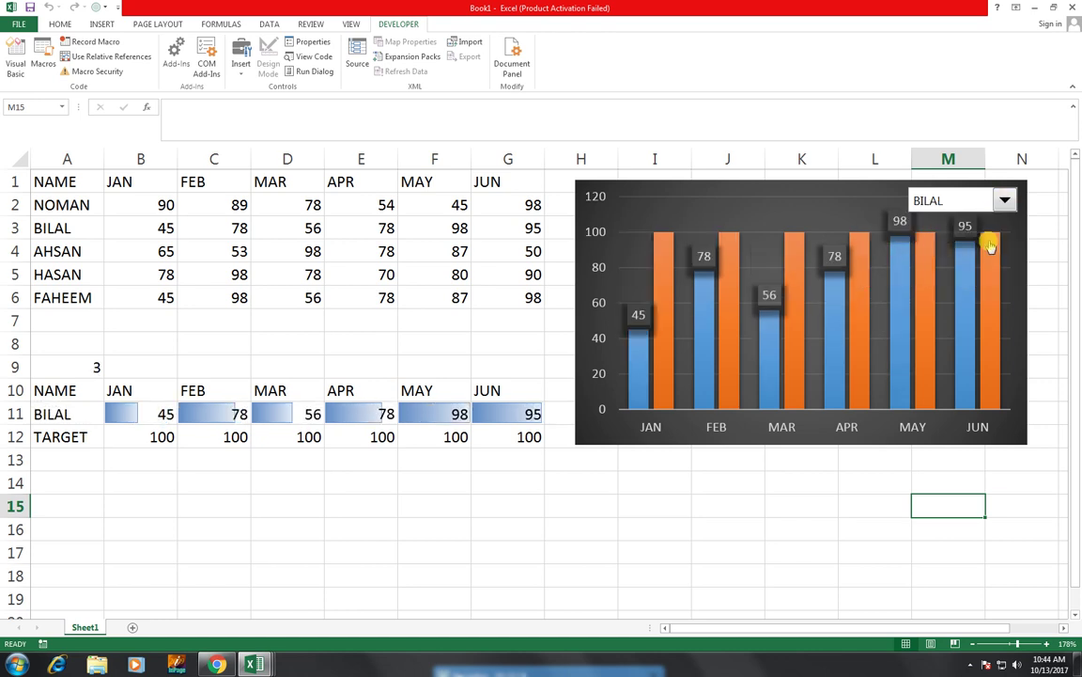
{"action": "left_click", "coordinate": [1004, 200]}
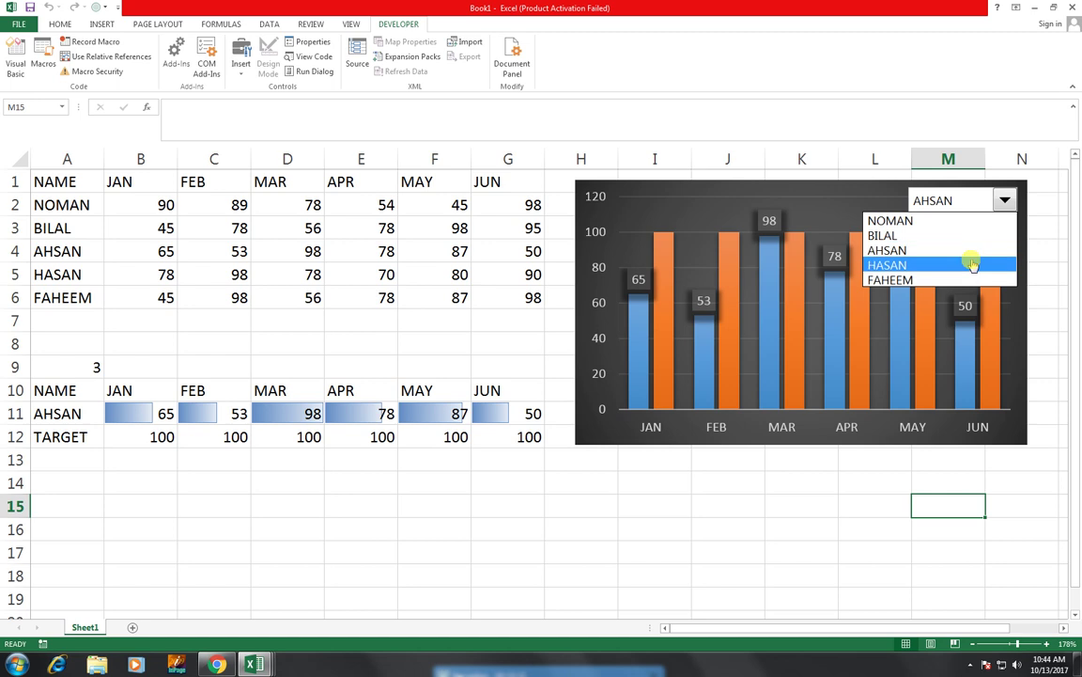
{"action": "left_click", "coordinate": [970, 264]}
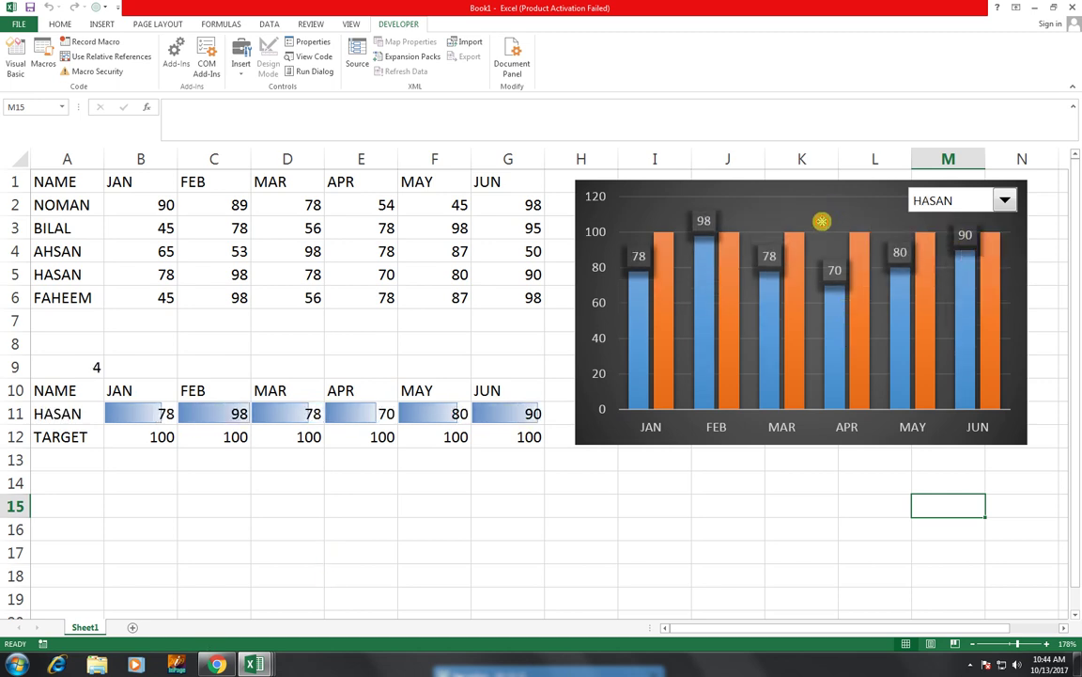
Try a black shape fill on the chart's plot area and undo it.
{"action": "left_click", "coordinate": [823, 221]}
{"action": "left_click", "coordinate": [451, 26]}
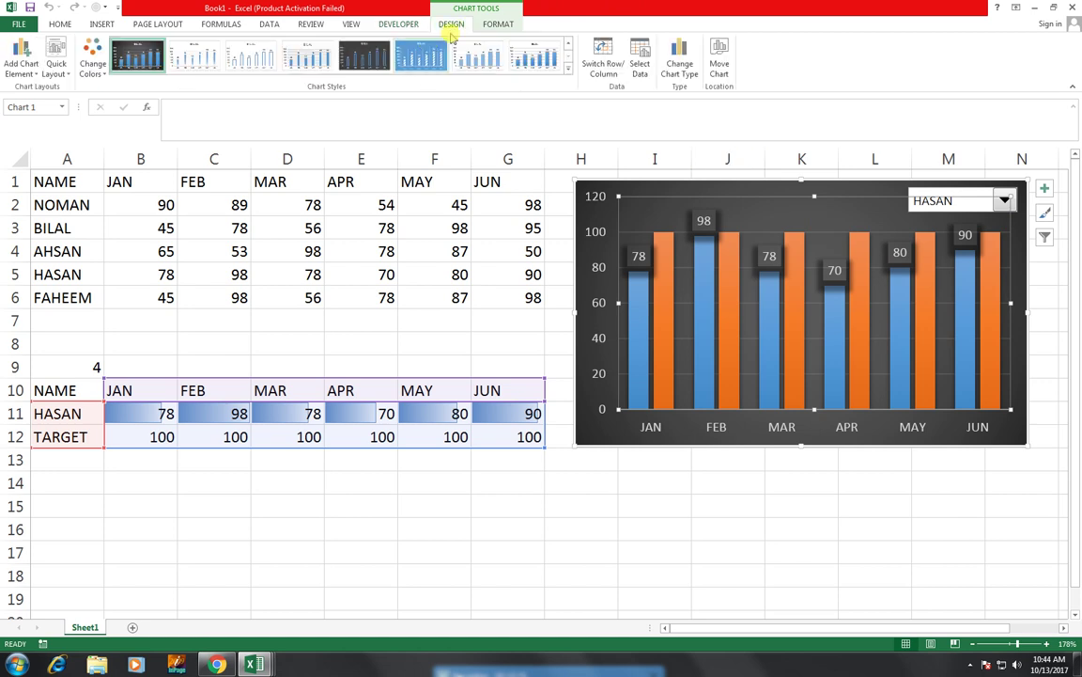
{"action": "left_click", "coordinate": [499, 24]}
{"action": "left_click", "coordinate": [485, 42]}
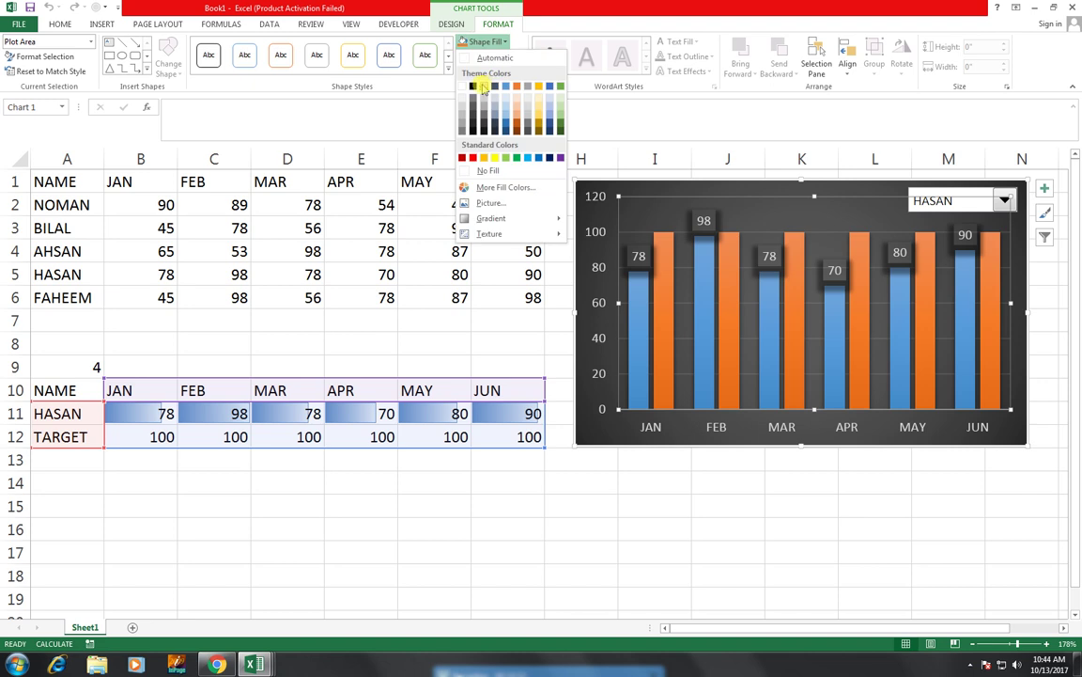
{"action": "left_click", "coordinate": [474, 86]}
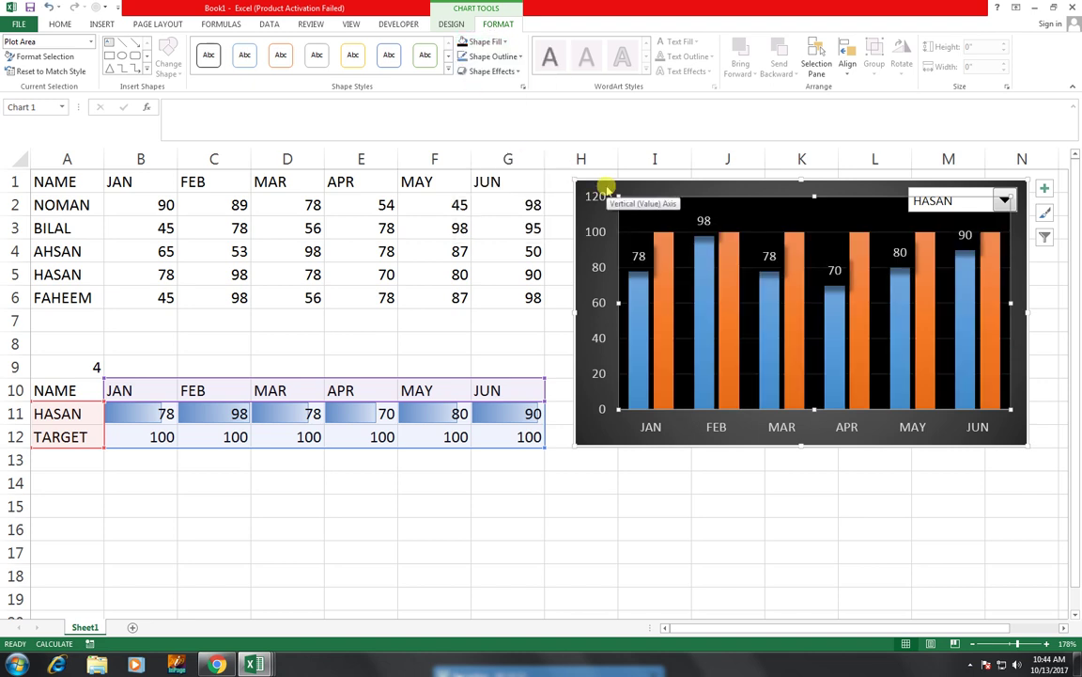
{"action": "key", "text": "ctrl+z"}
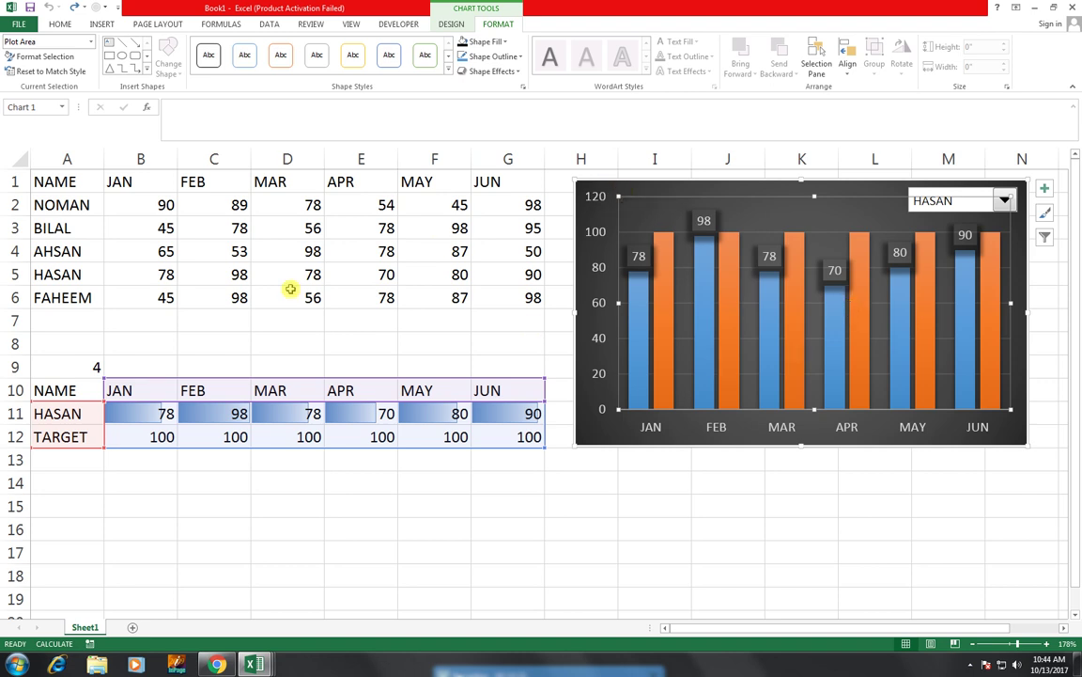
Fill every cell of the worksheet with black and set the font color to White, Background 1.
{"action": "left_click", "coordinate": [13, 157]}
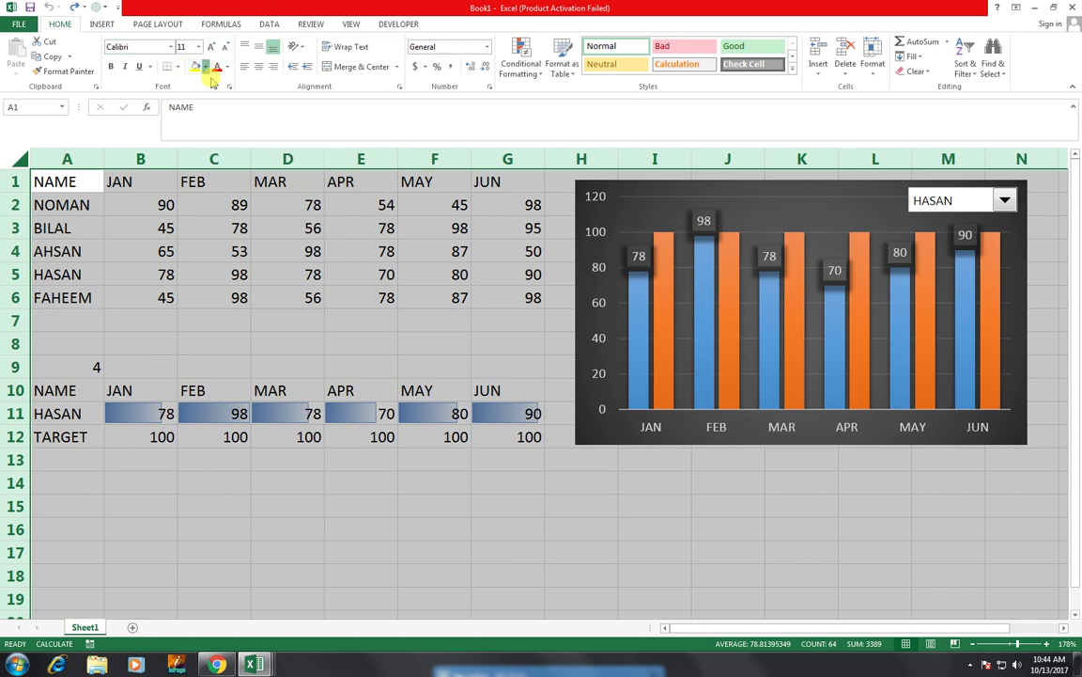
{"action": "left_click", "coordinate": [206, 67]}
{"action": "left_click", "coordinate": [204, 94]}
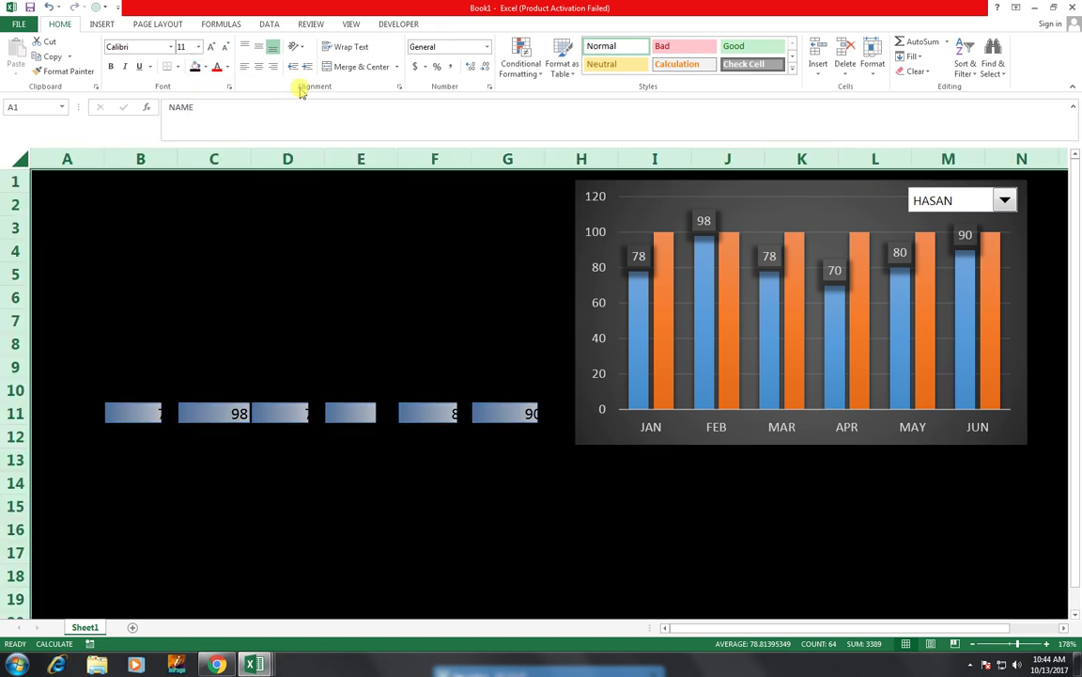
{"action": "left_click", "coordinate": [226, 67]}
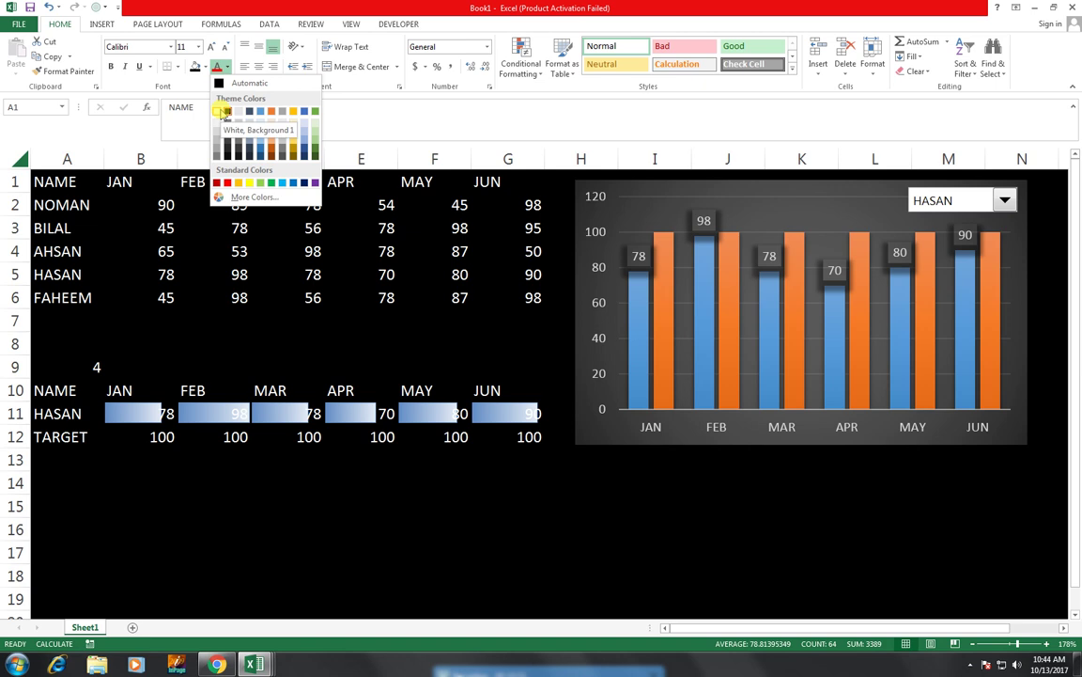
{"action": "left_click", "coordinate": [221, 112]}
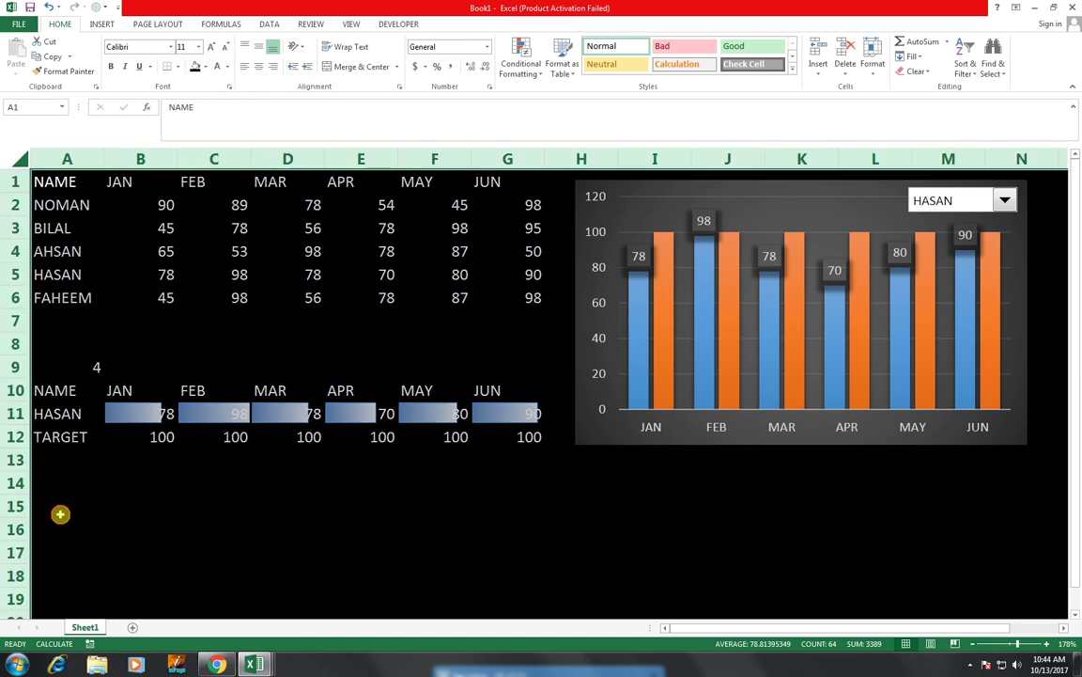
Center and merge the empty range A15:N17 below the tables and chart into one title cell.
{"action": "left_click_drag", "start_coordinate": [59, 512], "coordinate": [1020, 547]}
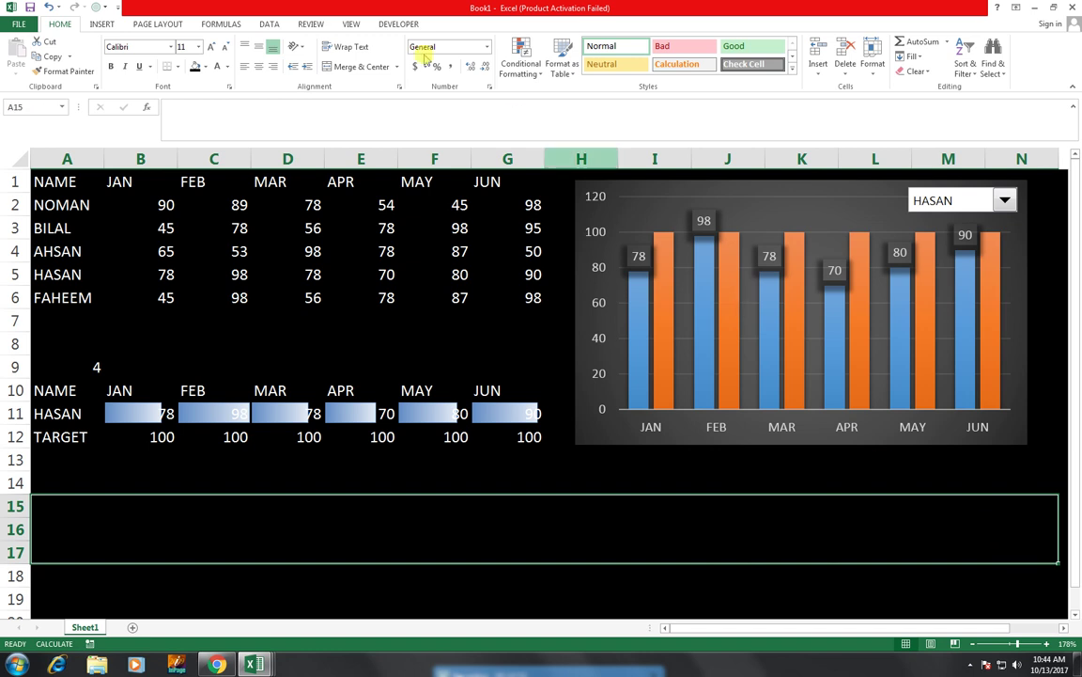
{"action": "left_click", "coordinate": [259, 67]}
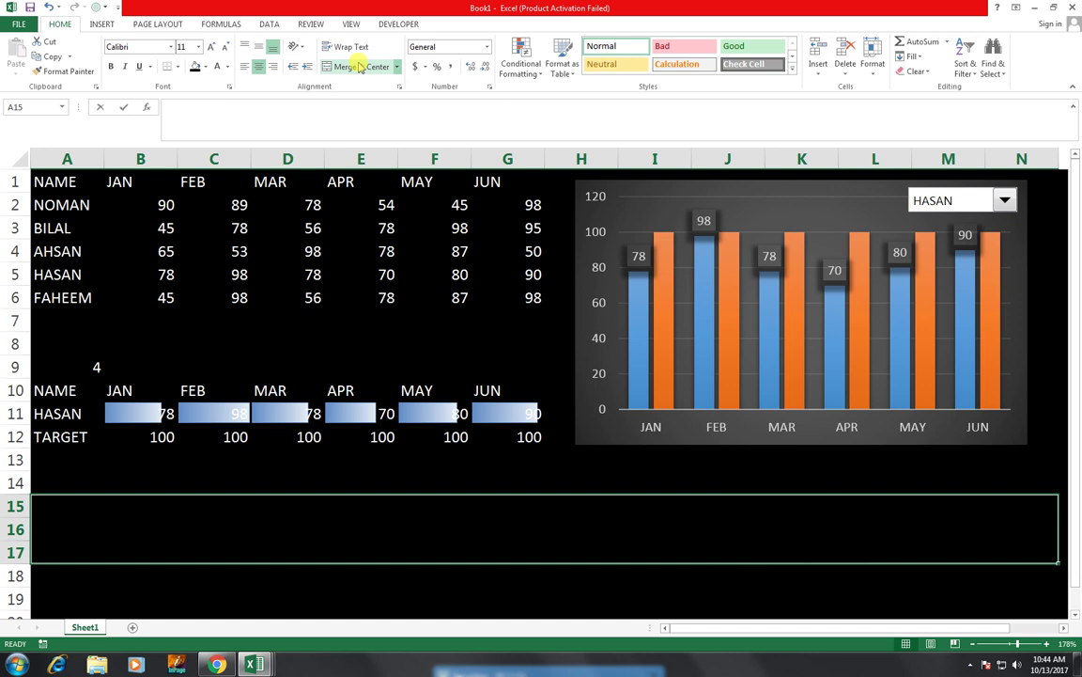
{"action": "left_click", "coordinate": [360, 67]}
Enter the title EMPLOYEE PERFORMANCE DASHBOARD in the merged cell A15.
{"action": "type", "text": "EMPLOY"}
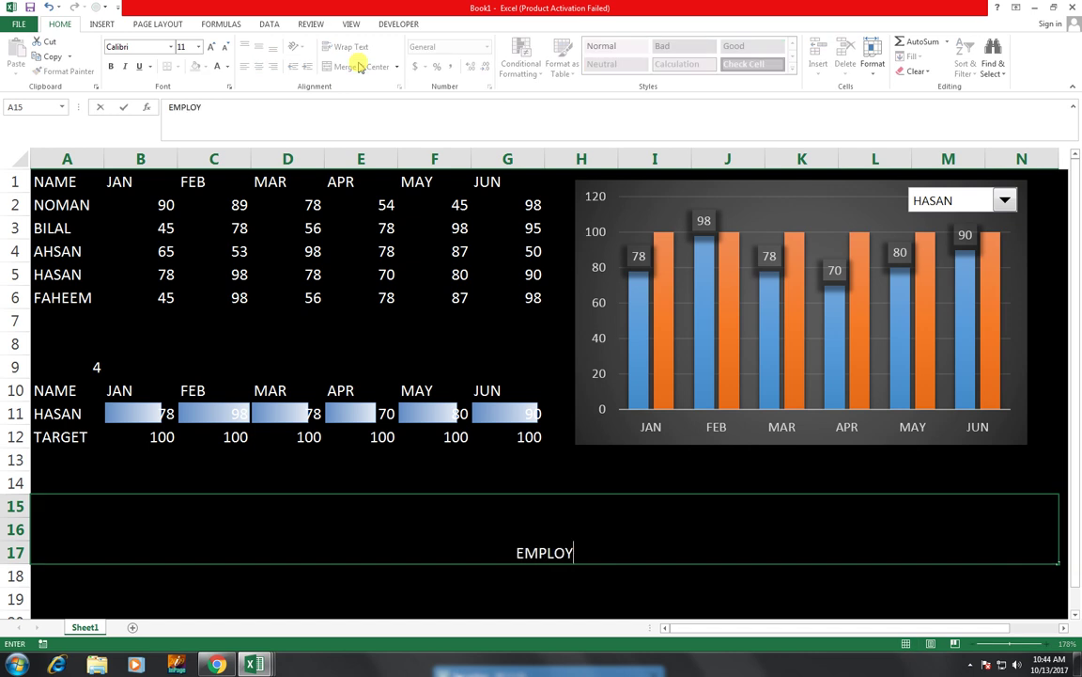
{"action": "type", "text": "EE PER"}
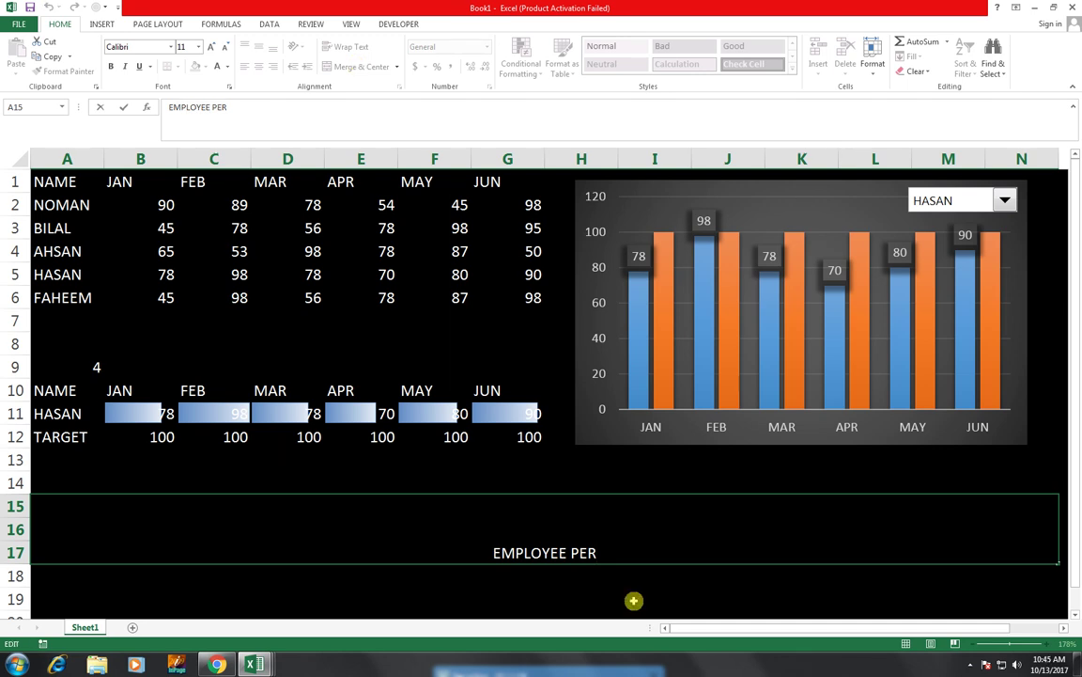
{"action": "type", "text": "FORMANCE "}
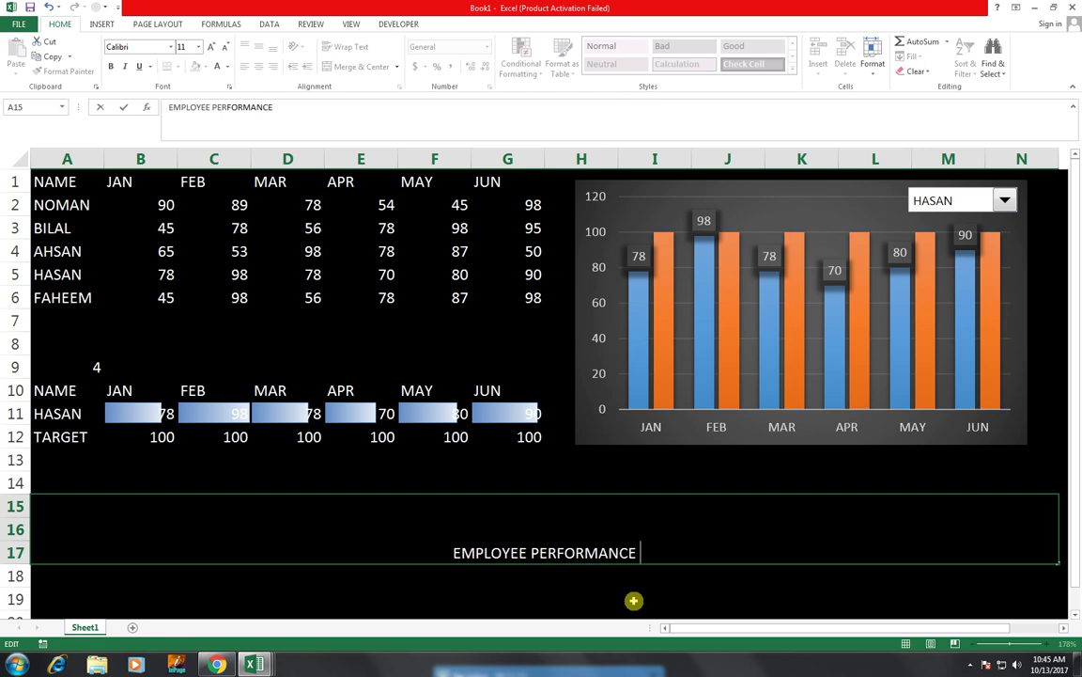
{"action": "type", "text": "DASH"}
{"action": "key", "text": "BackSpace"}
{"action": "type", "text": "ASH"}
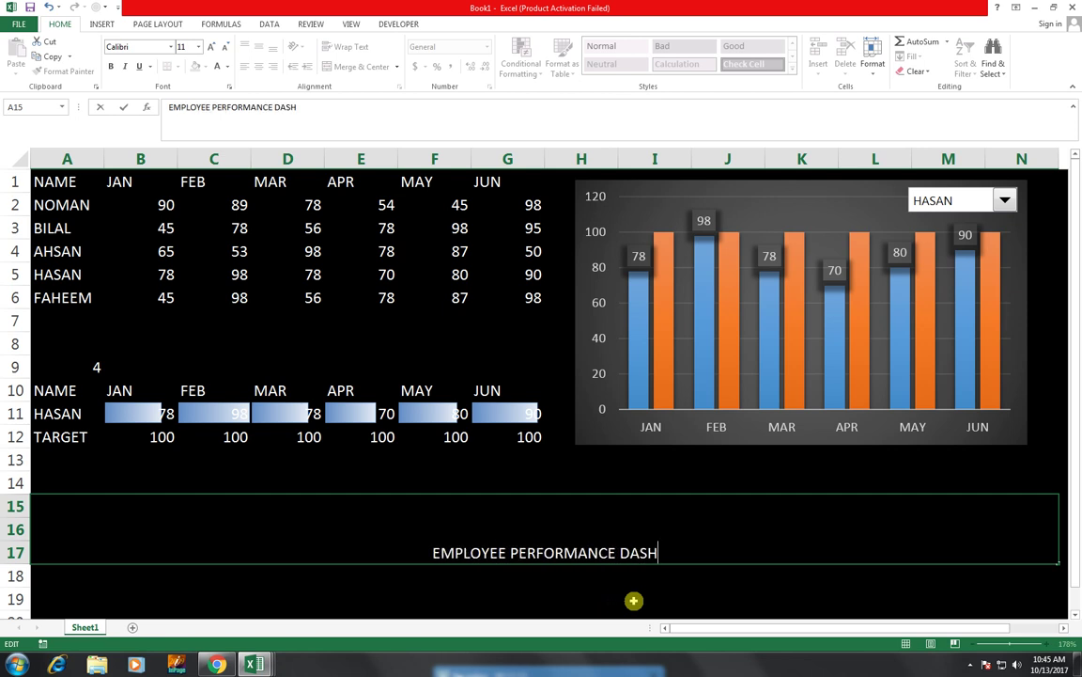
{"action": "type", "text": "B"}
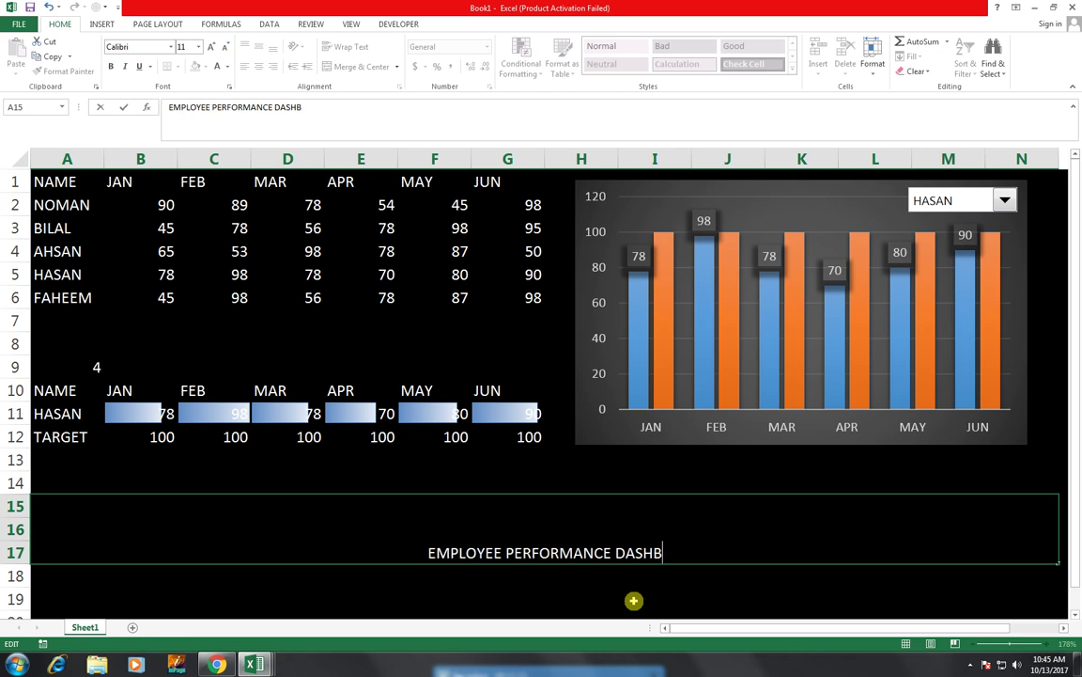
{"action": "type", "text": "OA"}
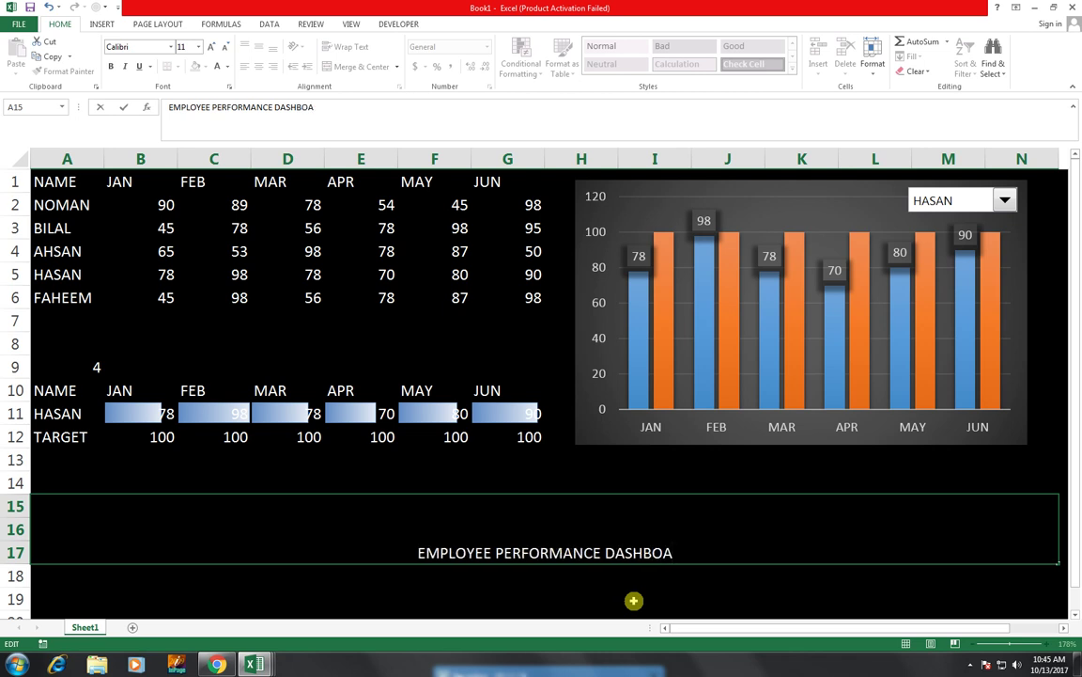
{"action": "key", "text": "BackSpace"}
{"action": "type", "text": "ARD"}
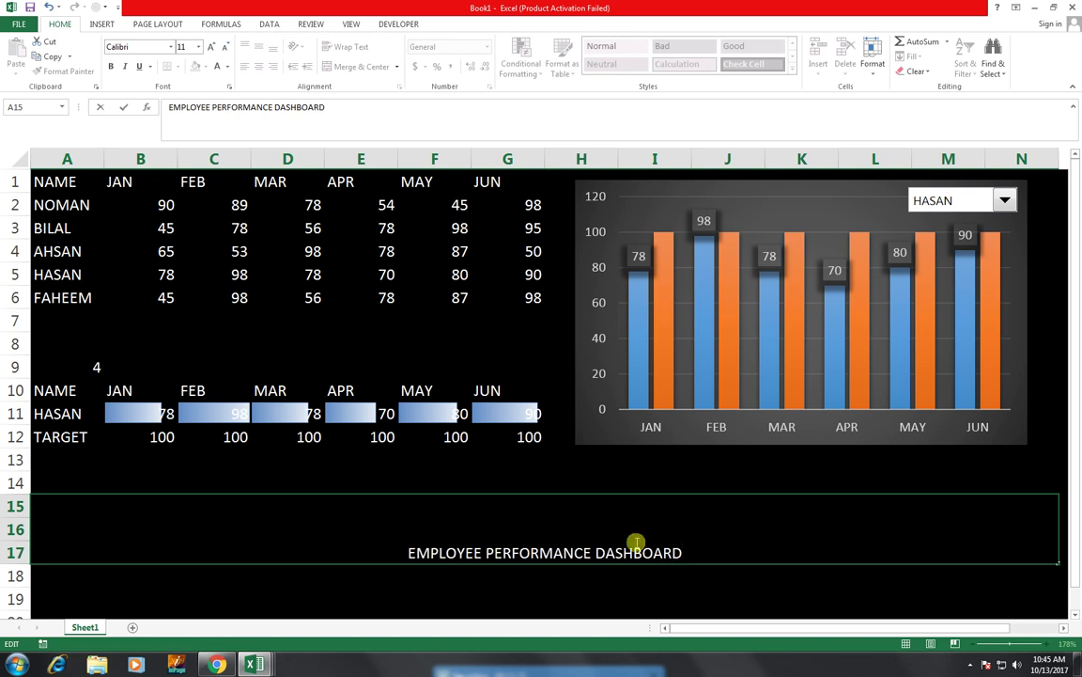
{"action": "left_click", "coordinate": [604, 459]}
{"action": "left_click", "coordinate": [590, 512]}
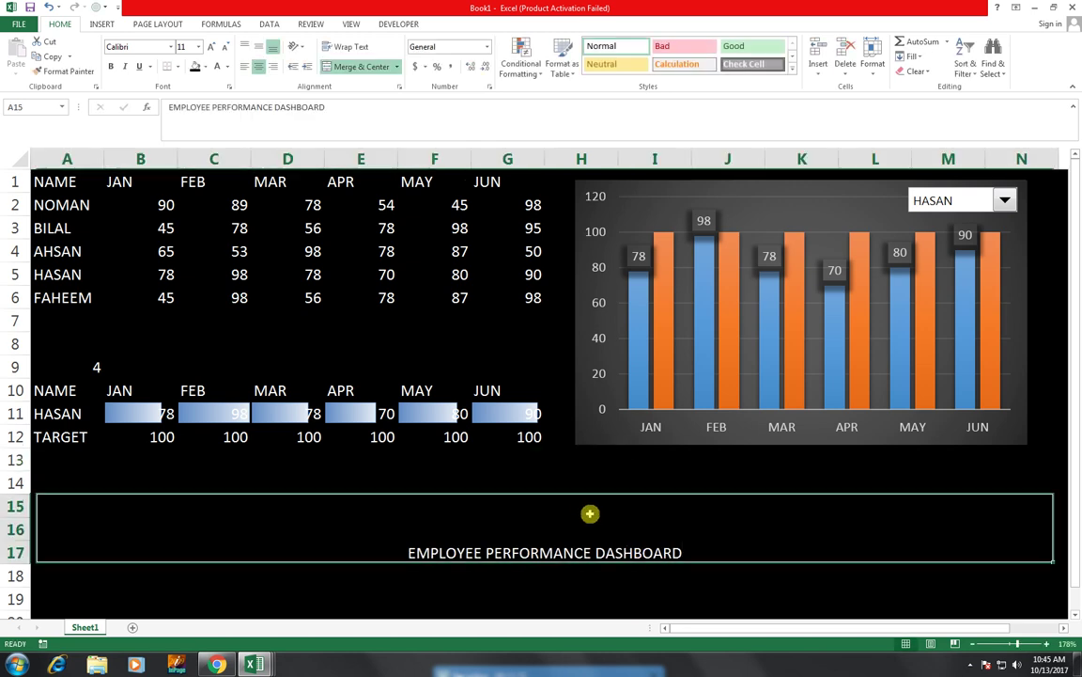
Apply a thick box border to the merged title cell and draw a white border around its outline.
{"action": "left_click", "coordinate": [176, 67]}
{"action": "left_click", "coordinate": [196, 207]}
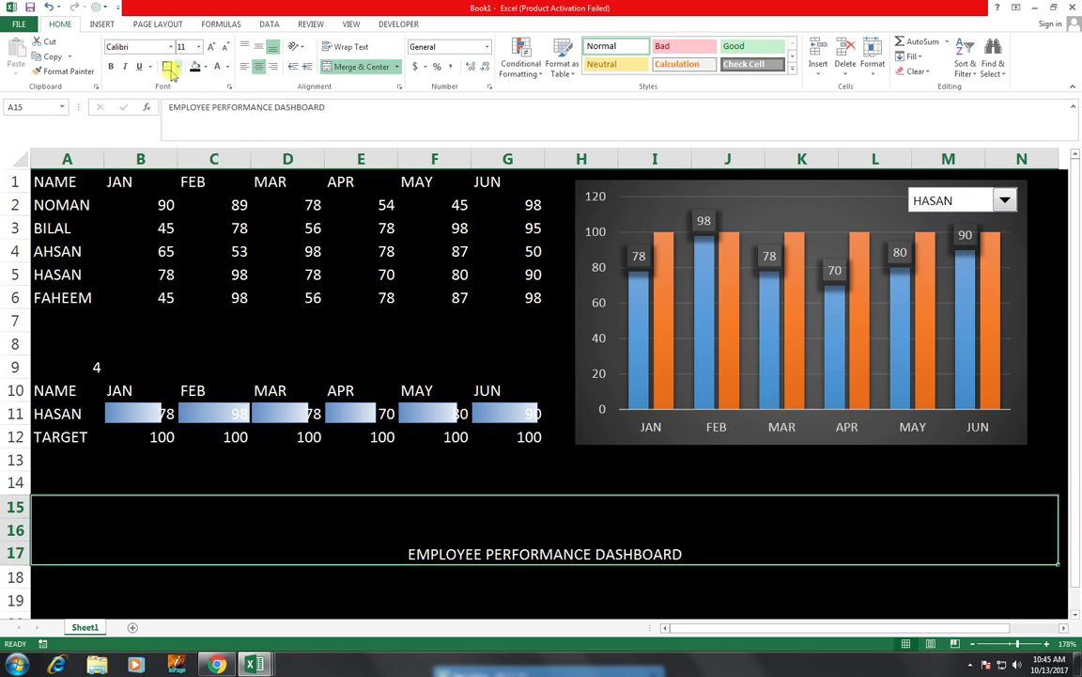
{"action": "left_click", "coordinate": [177, 67]}
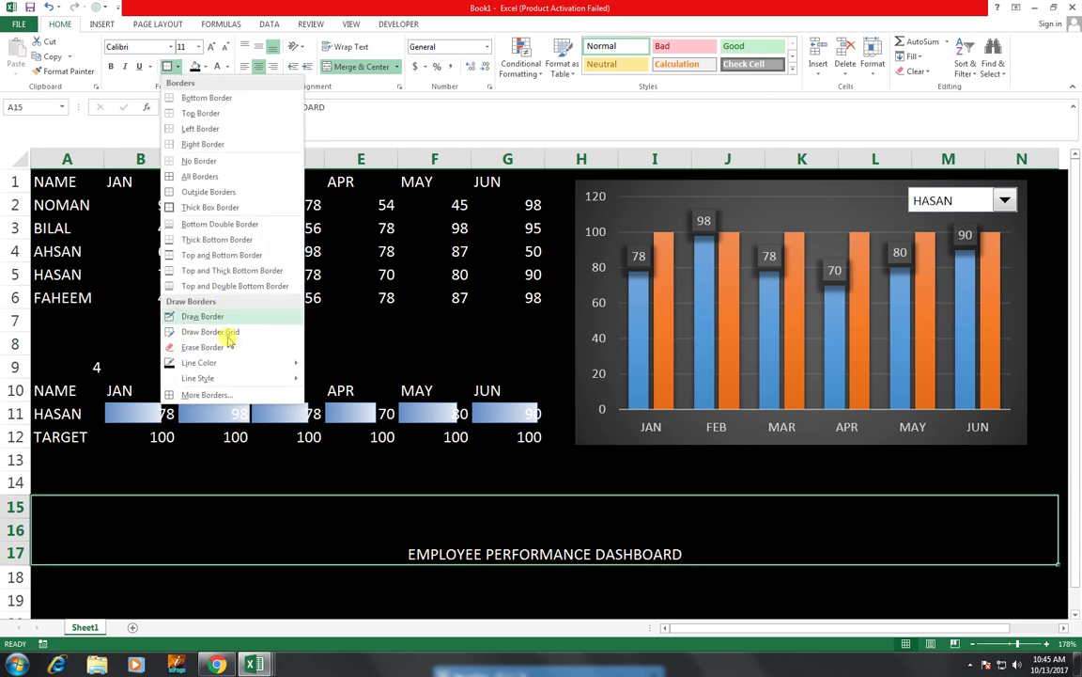
{"action": "mouse_move", "coordinate": [232, 362]}
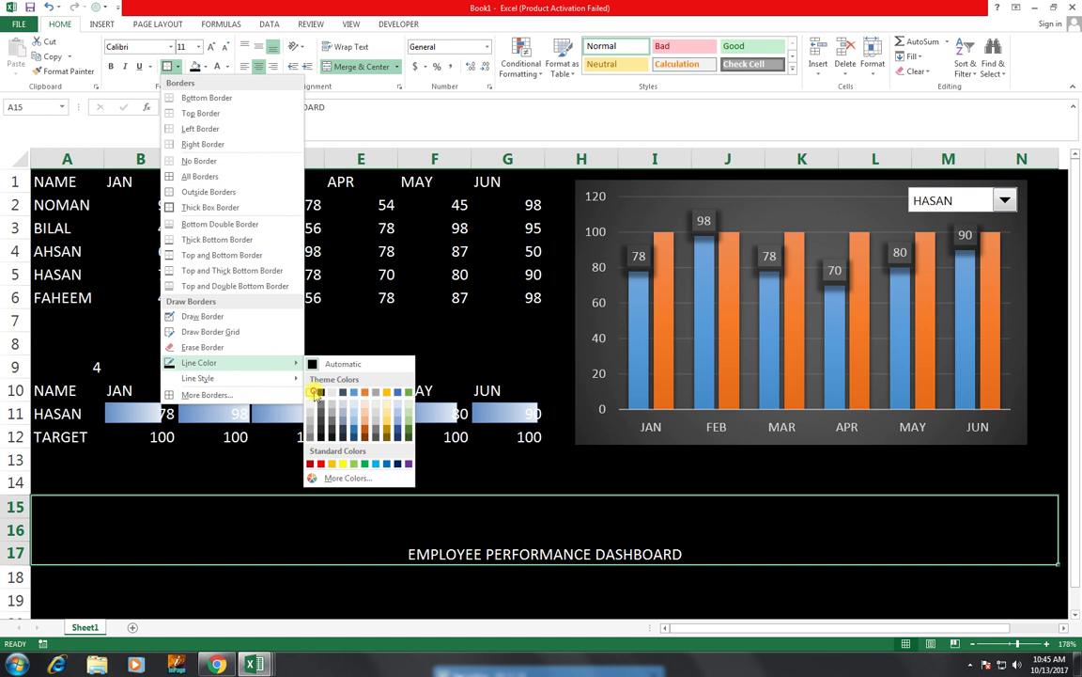
{"action": "left_click", "coordinate": [314, 392]}
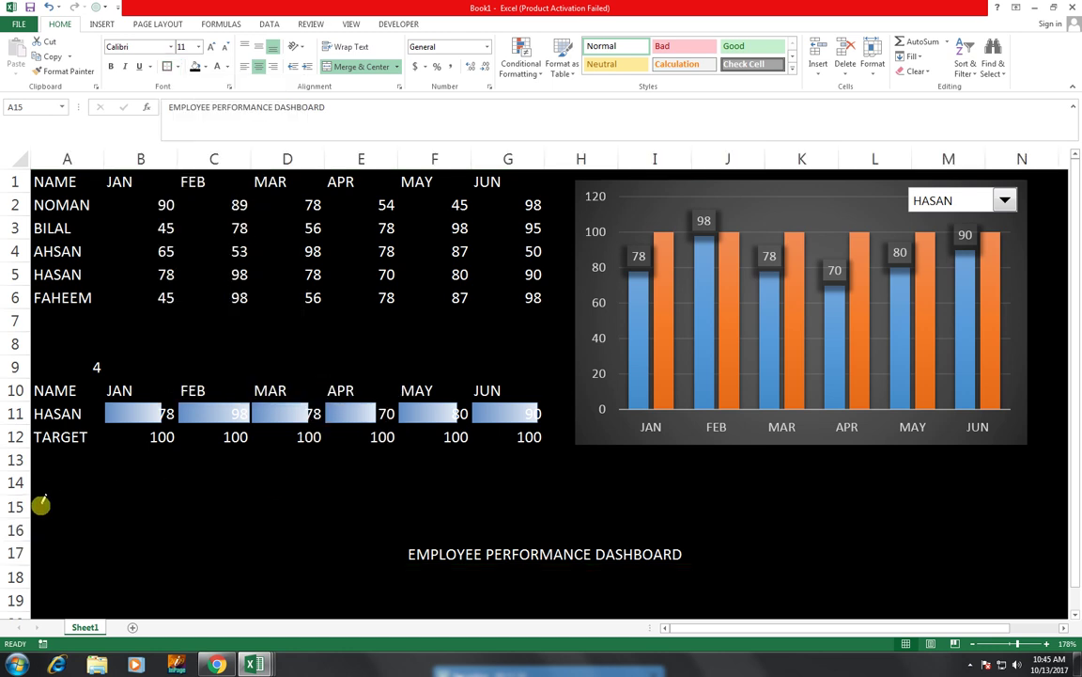
{"action": "mouse_move", "coordinate": [111, 519]}
{"action": "left_mouse_down"}
{"action": "mouse_move", "coordinate": [596, 528]}
{"action": "mouse_move", "coordinate": [823, 473]}
{"action": "mouse_move", "coordinate": [1049, 498]}
{"action": "mouse_move", "coordinate": [1069, 512]}
{"action": "mouse_move", "coordinate": [1070, 534]}
{"action": "mouse_move", "coordinate": [570, 496]}
{"action": "mouse_move", "coordinate": [9, 483]}
{"action": "mouse_move", "coordinate": [1, 529]}
{"action": "mouse_move", "coordinate": [46, 554]}
{"action": "mouse_move", "coordinate": [47, 514]}
{"action": "mouse_move", "coordinate": [35, 505]}
{"action": "mouse_move", "coordinate": [943, 515]}
{"action": "mouse_move", "coordinate": [515, 570]}
{"action": "left_mouse_up"}
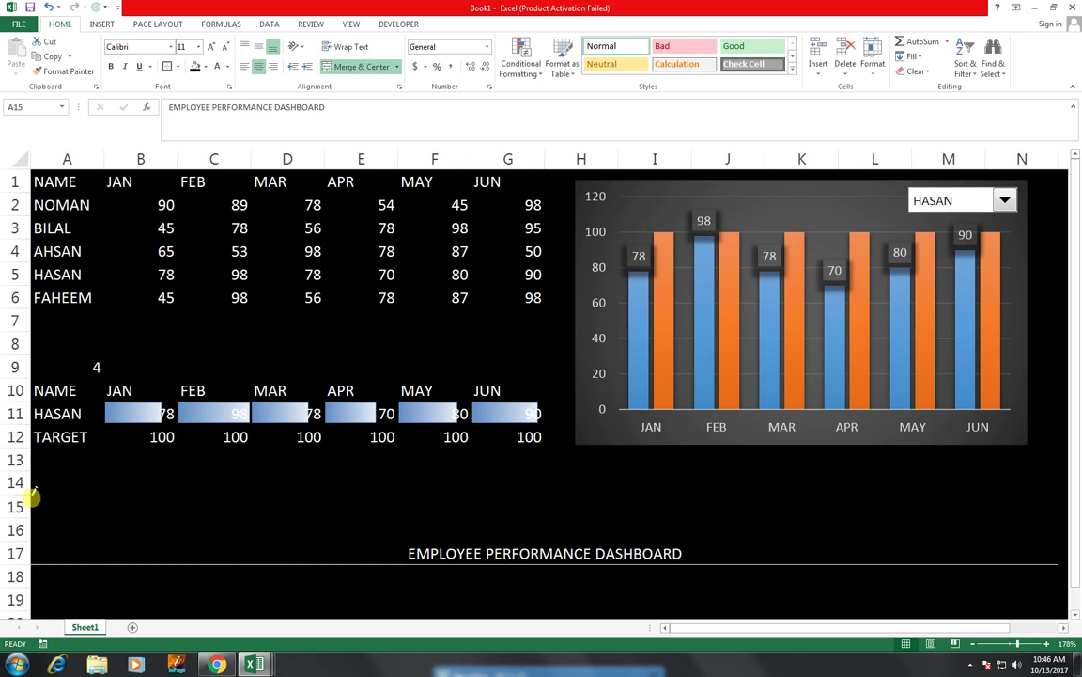
{"action": "key", "text": "ctrl+z"}
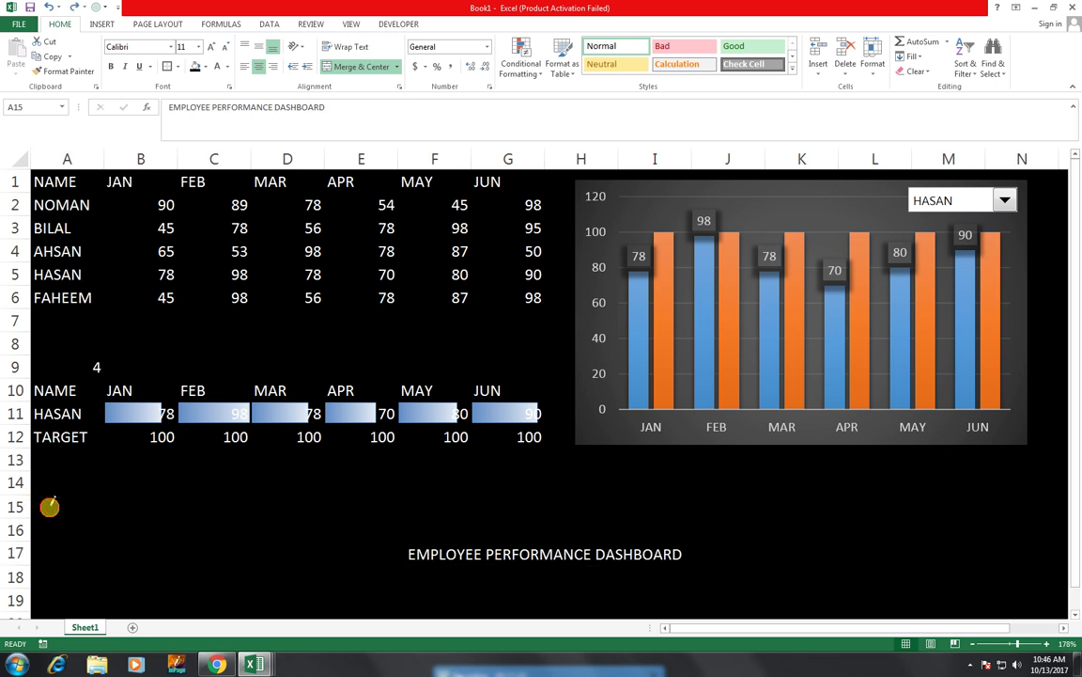
{"action": "mouse_move", "coordinate": [52, 505]}
{"action": "left_mouse_down"}
{"action": "mouse_move", "coordinate": [460, 495]}
{"action": "mouse_move", "coordinate": [507, 474]}
{"action": "mouse_move", "coordinate": [661, 512]}
{"action": "mouse_move", "coordinate": [857, 524]}
{"action": "mouse_move", "coordinate": [1036, 503]}
{"action": "mouse_move", "coordinate": [957, 598]}
{"action": "left_mouse_up"}
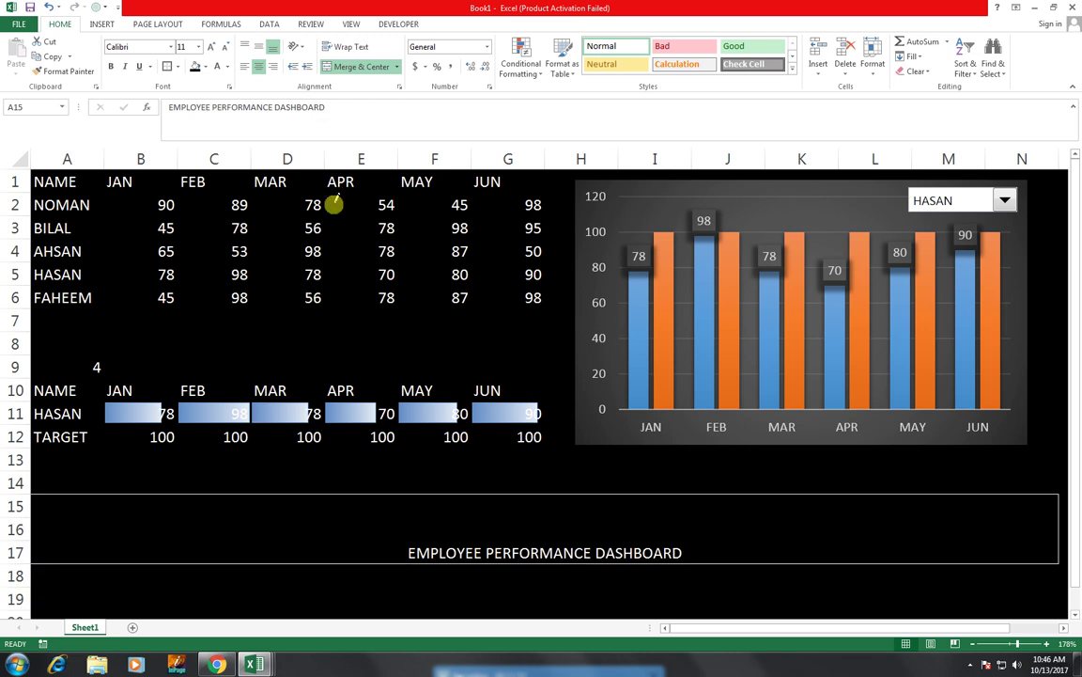
Enlarge the dashboard title's font size to 36.
{"action": "left_click", "coordinate": [211, 47]}
{"action": "left_click", "coordinate": [211, 47]}
{"action": "left_click", "coordinate": [212, 47]}
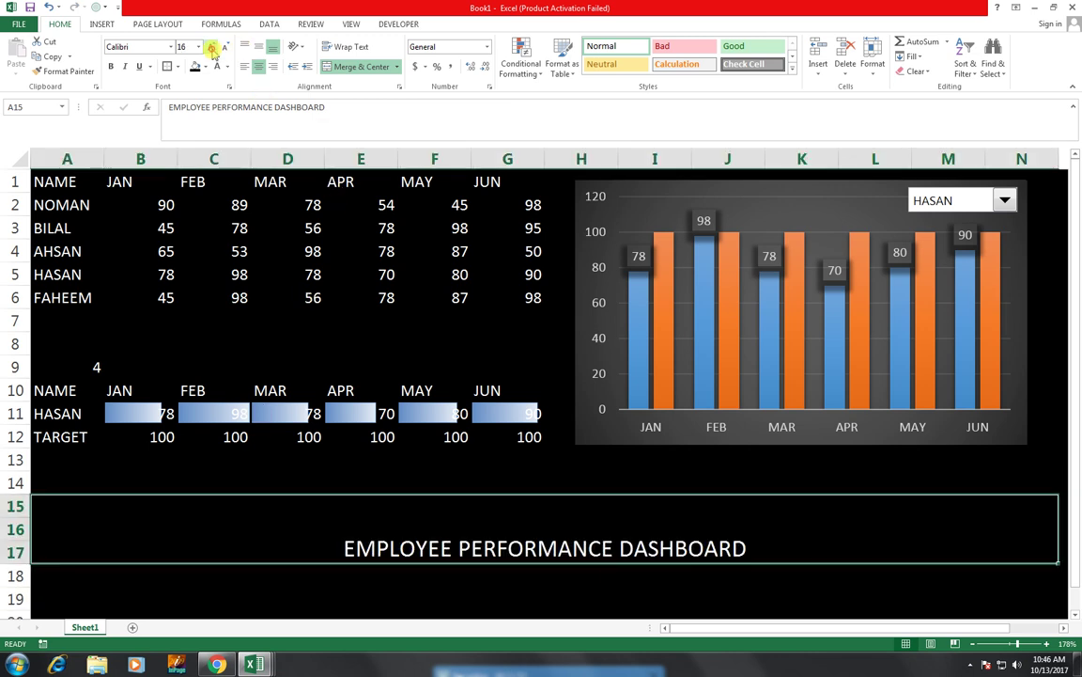
{"action": "left_click", "coordinate": [211, 47]}
{"action": "left_click", "coordinate": [212, 47]}
{"action": "left_click", "coordinate": [211, 47]}
{"action": "left_click", "coordinate": [211, 47]}
{"action": "left_click", "coordinate": [212, 47]}
{"action": "left_click", "coordinate": [212, 47]}
{"action": "left_click", "coordinate": [212, 47]}
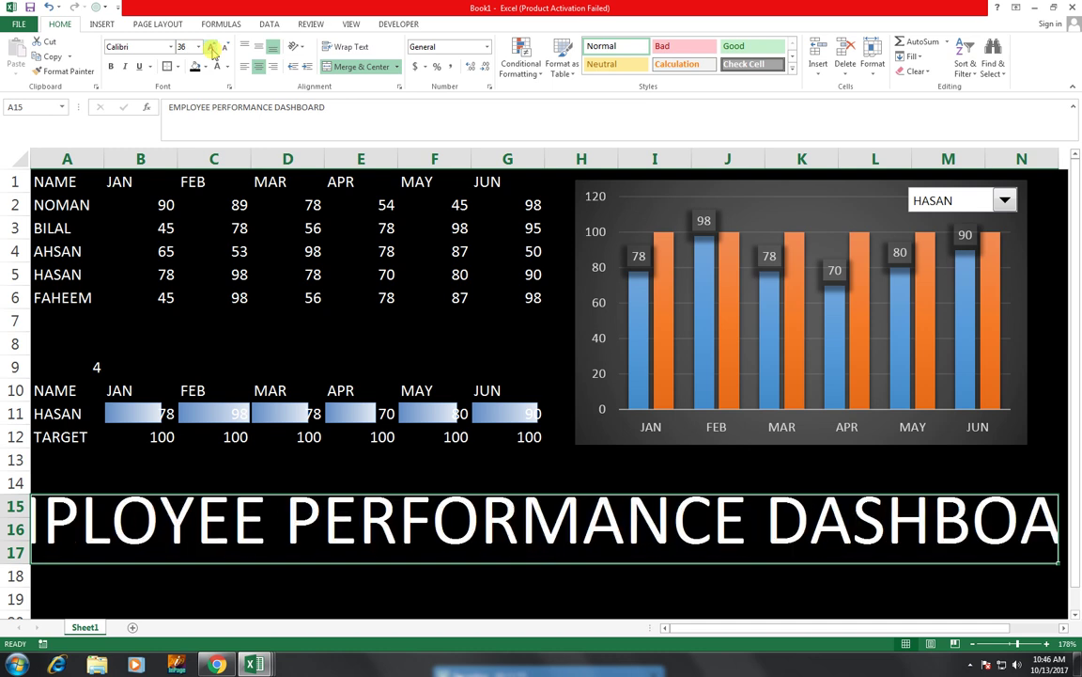
{"action": "left_click", "coordinate": [226, 47]}
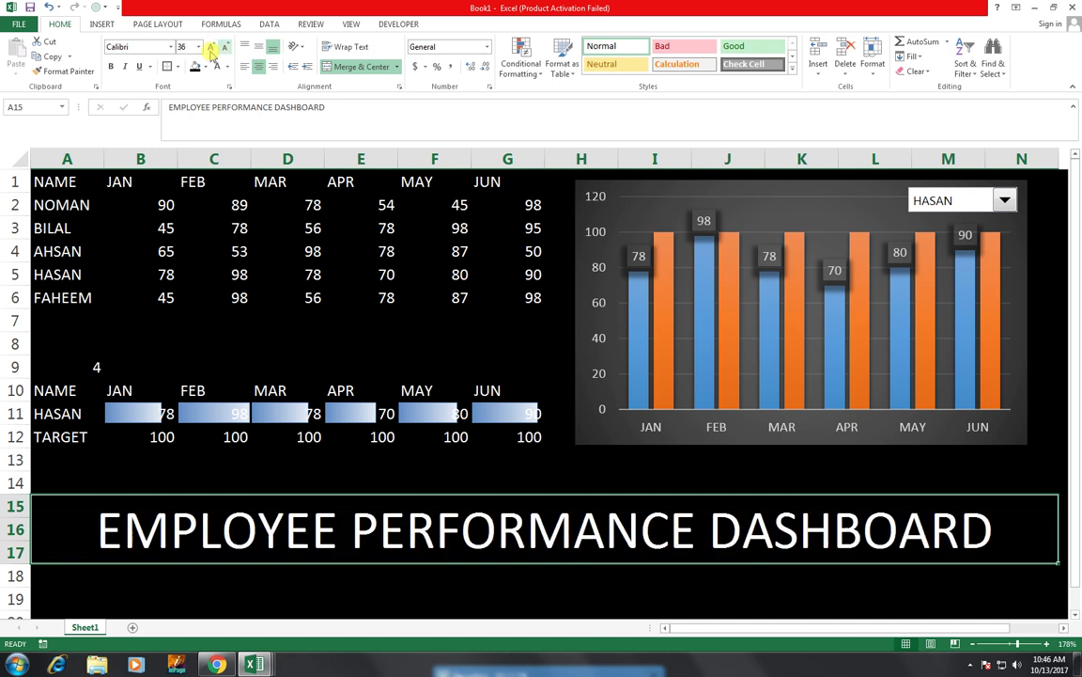
Change the dashboard title's font to AngsanaUPC at size 48 and align it vertically to the middle.
{"action": "left_click", "coordinate": [171, 47]}
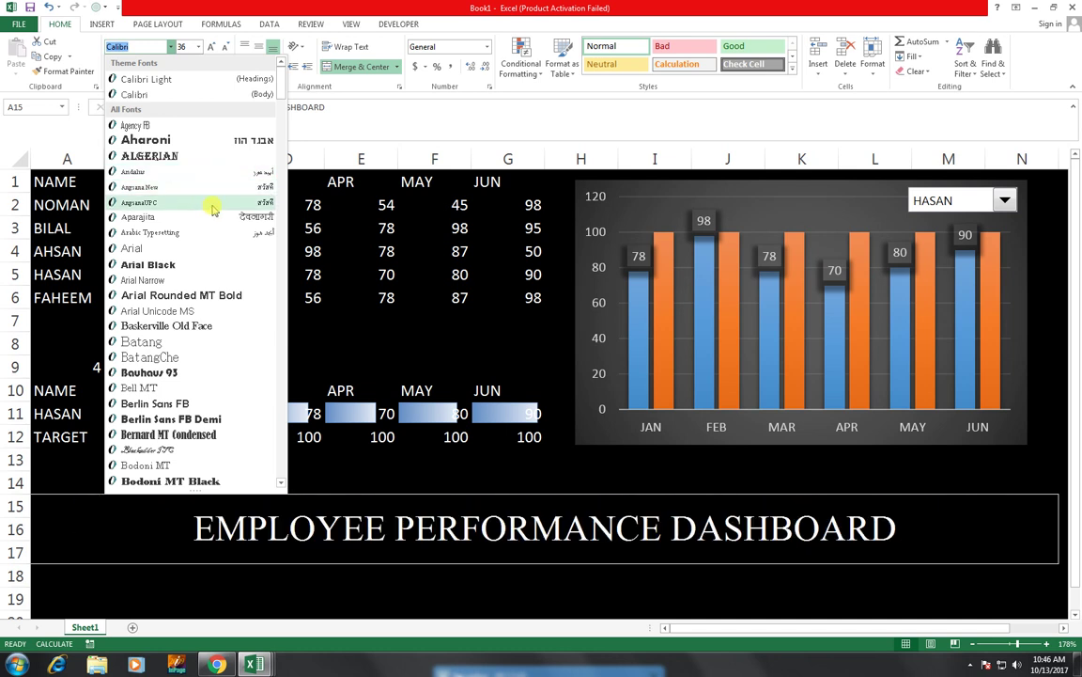
{"action": "left_click", "coordinate": [213, 210]}
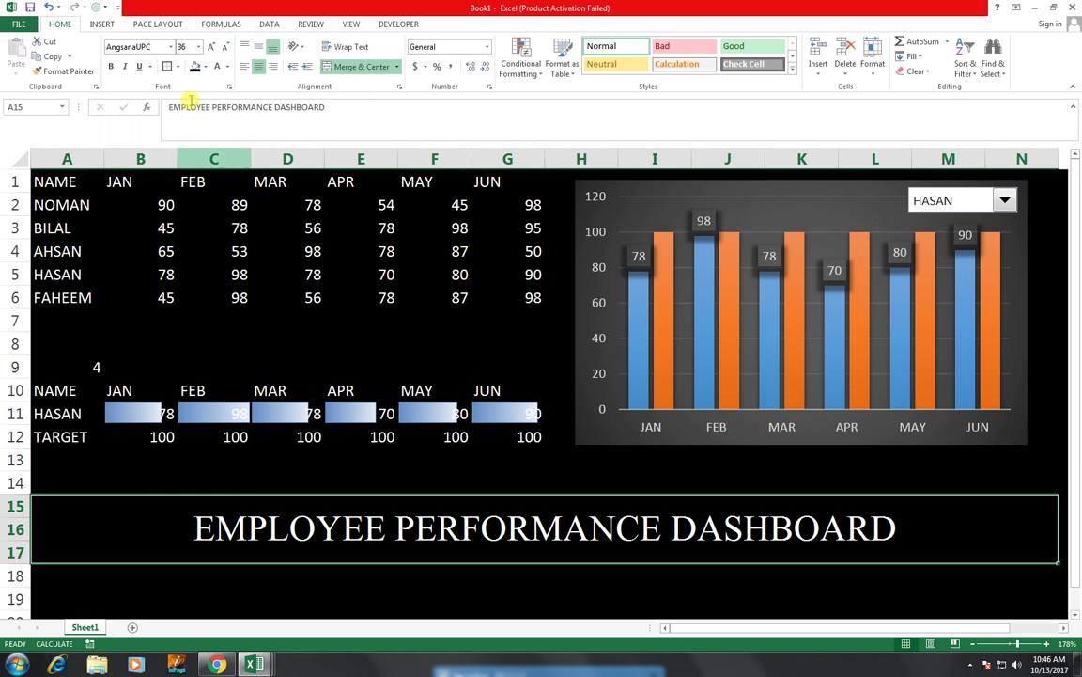
{"action": "left_click", "coordinate": [211, 47]}
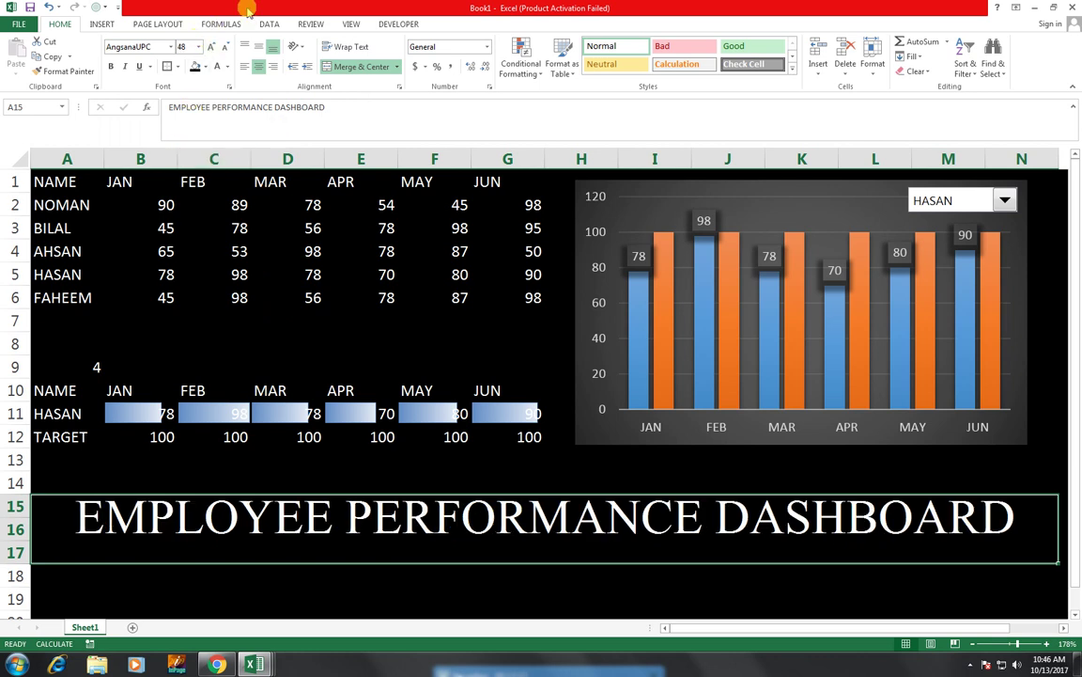
{"action": "left_click", "coordinate": [258, 47]}
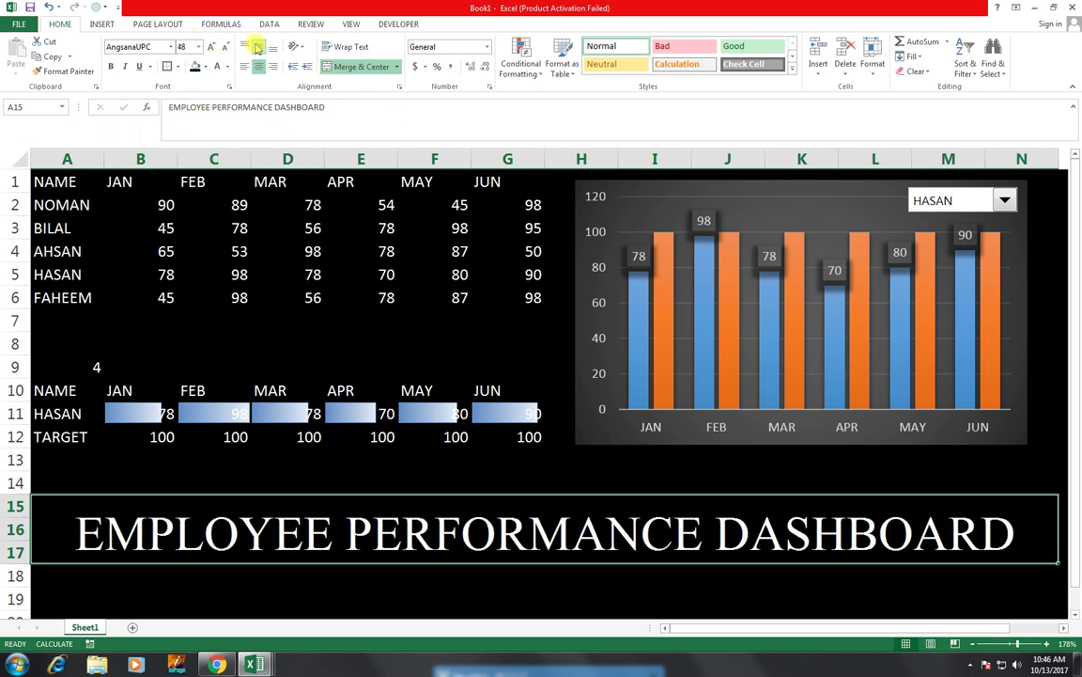
{"action": "left_click", "coordinate": [415, 368]}
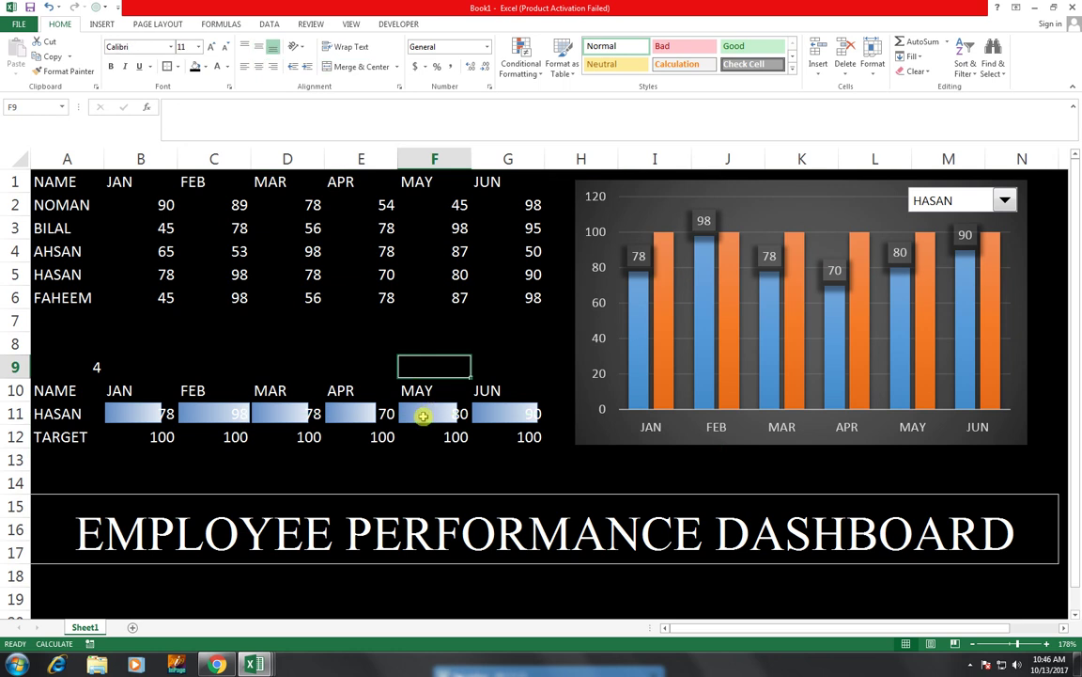